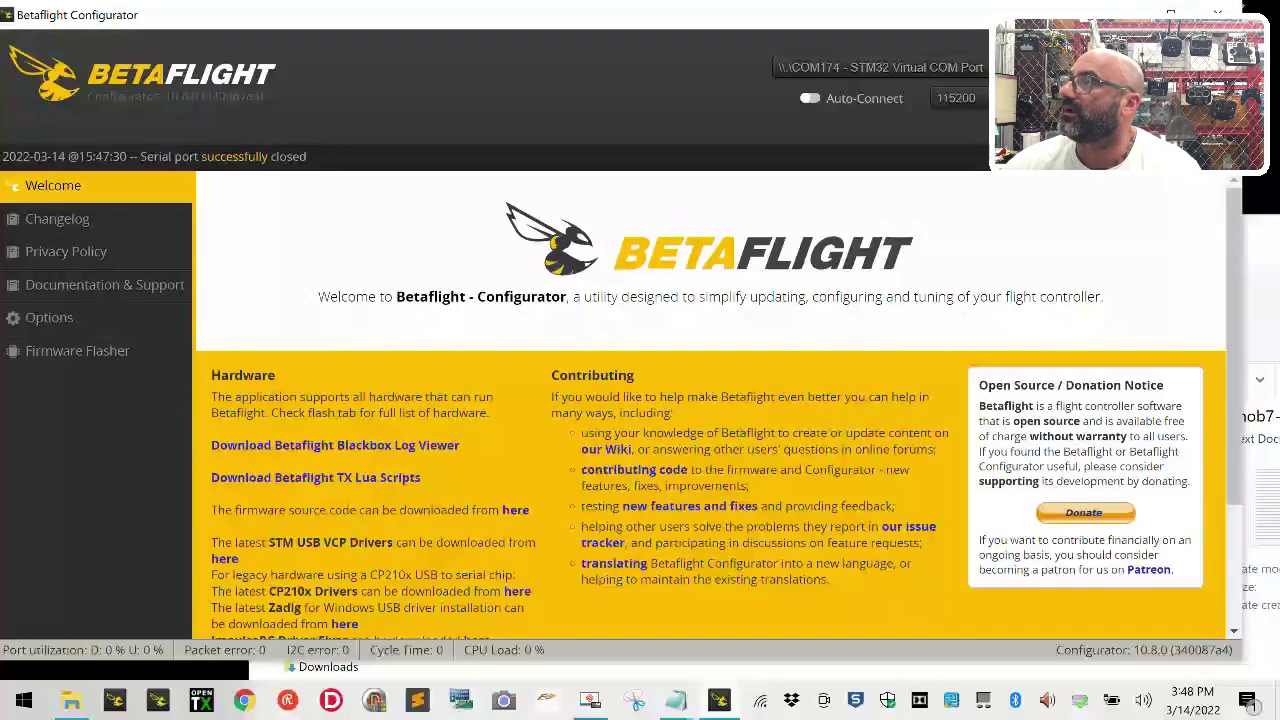
Step: Connect to the flight controller on COM174 and check the channel bars in the Receiver settings
click(1215, 90)
scroll(82, 621, down, 3)
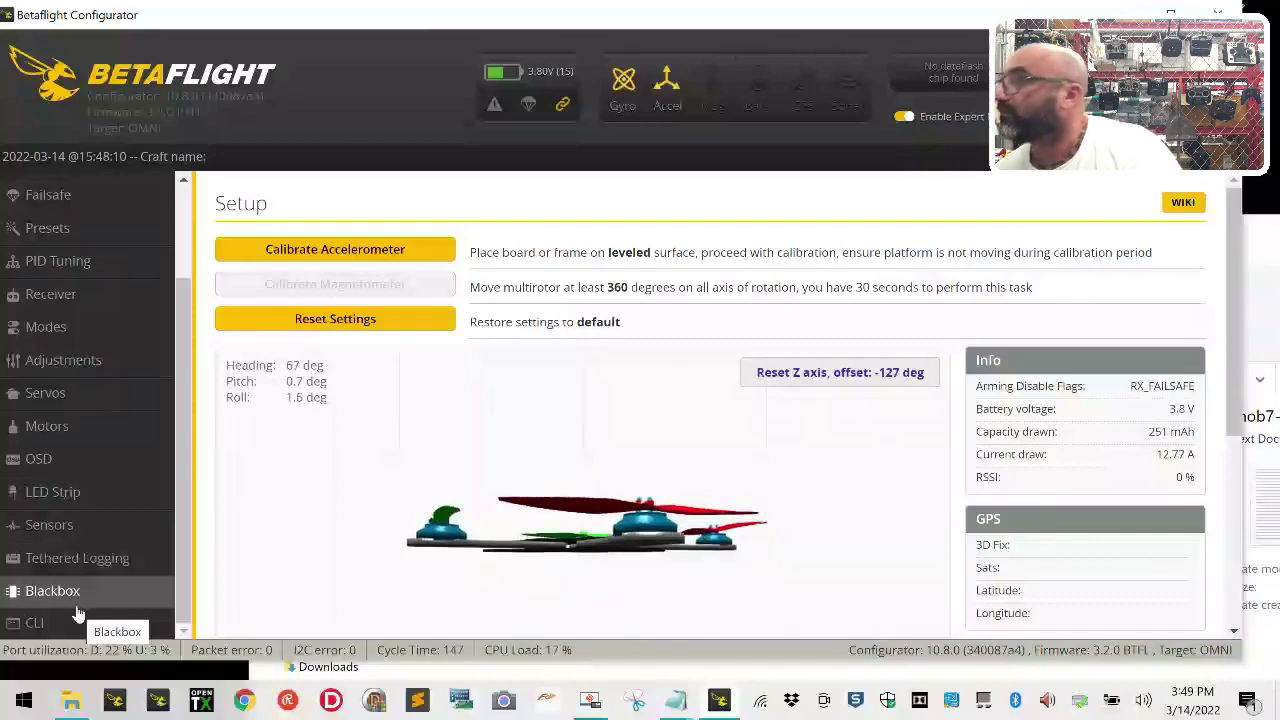
click(85, 300)
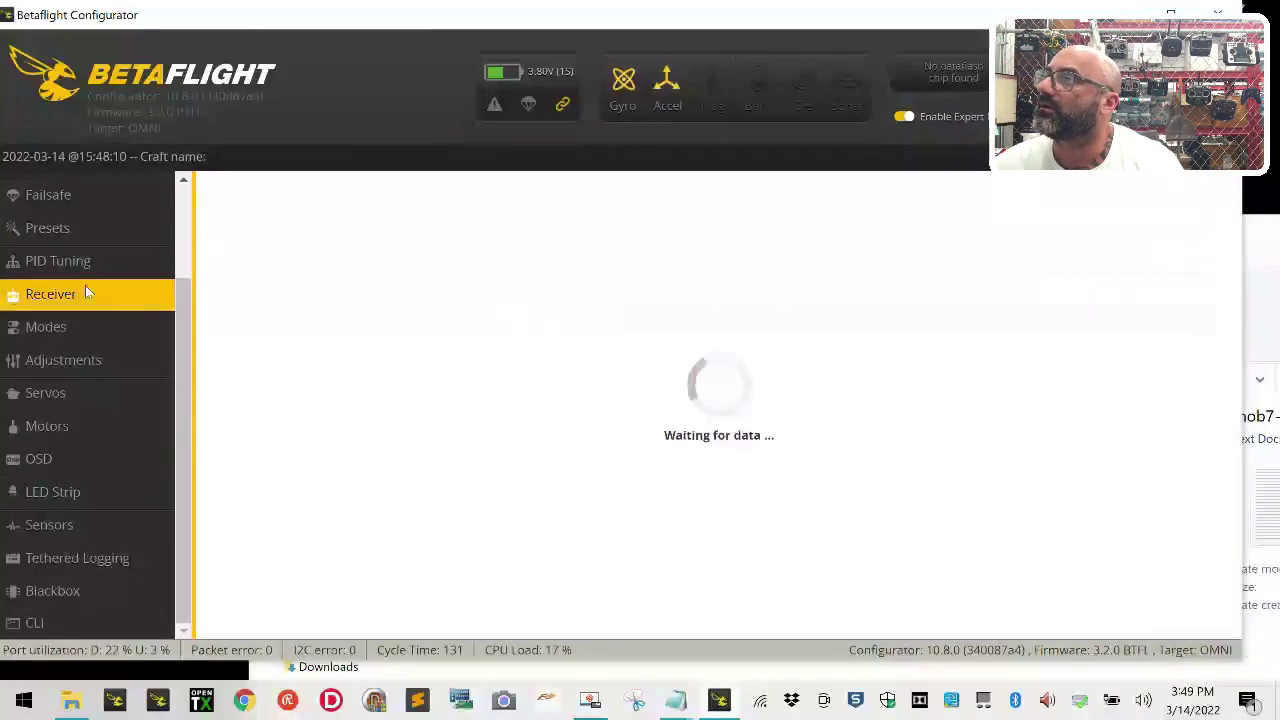
scroll(380, 422, down, 3)
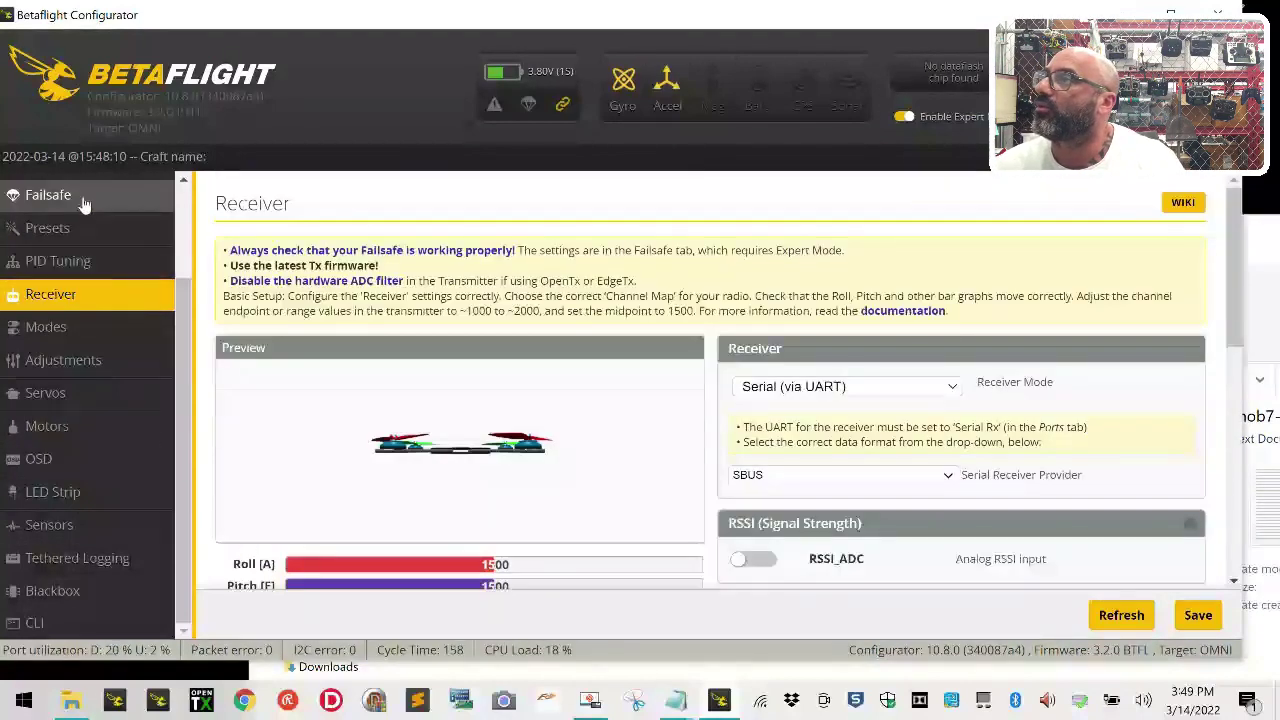
Step: Try the serial receiver on UART2 instead of UART1, save with a reboot, and check the receiver channels
click(80, 195)
click(94, 230)
scroll(97, 259, up, 3)
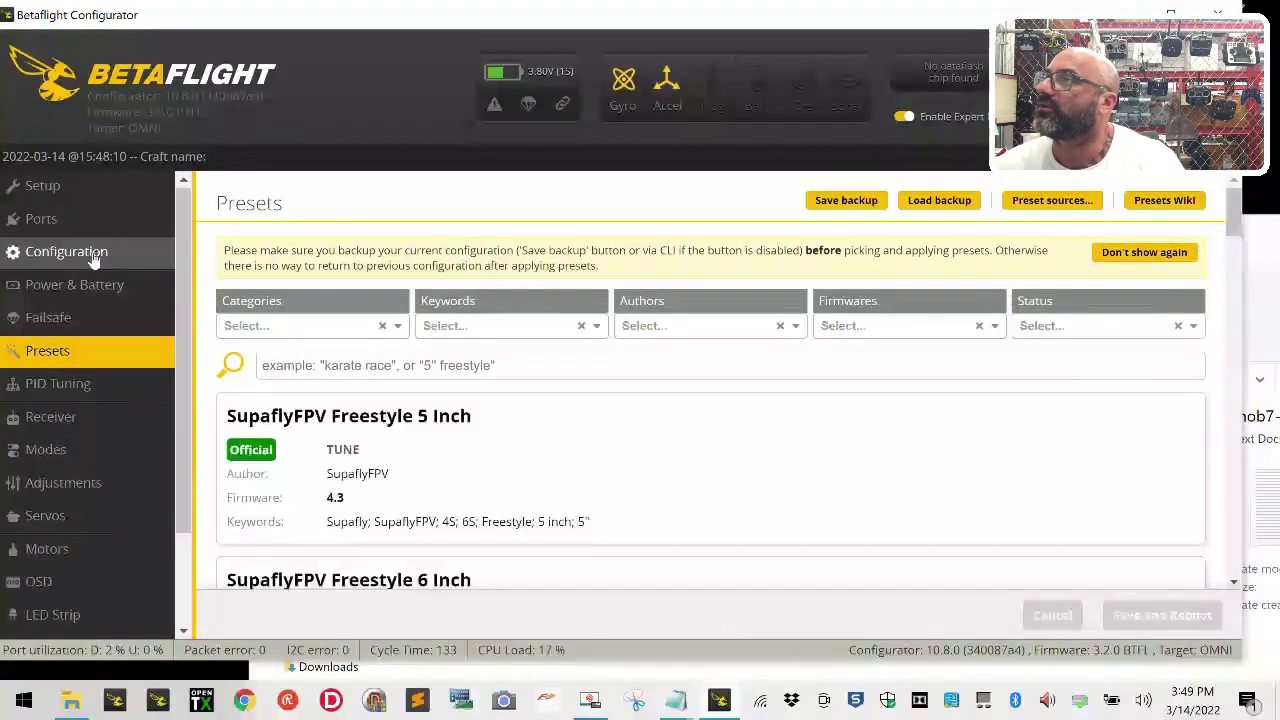
click(105, 216)
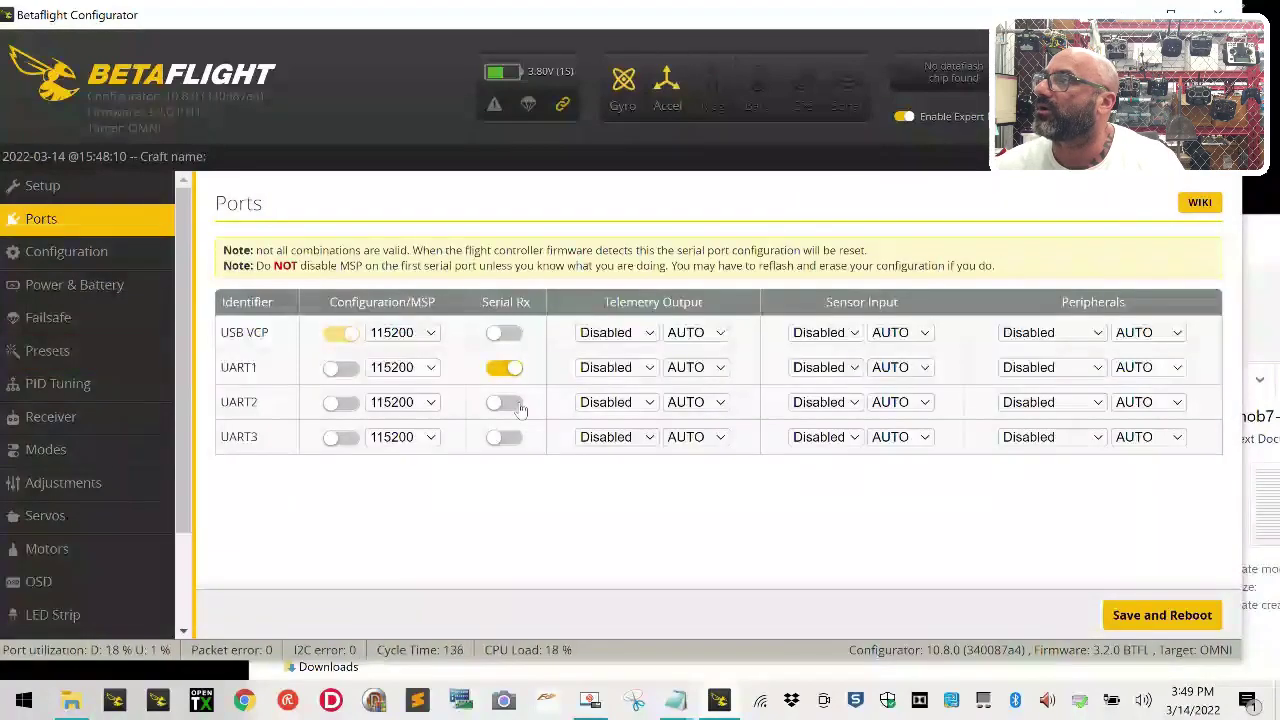
click(1168, 616)
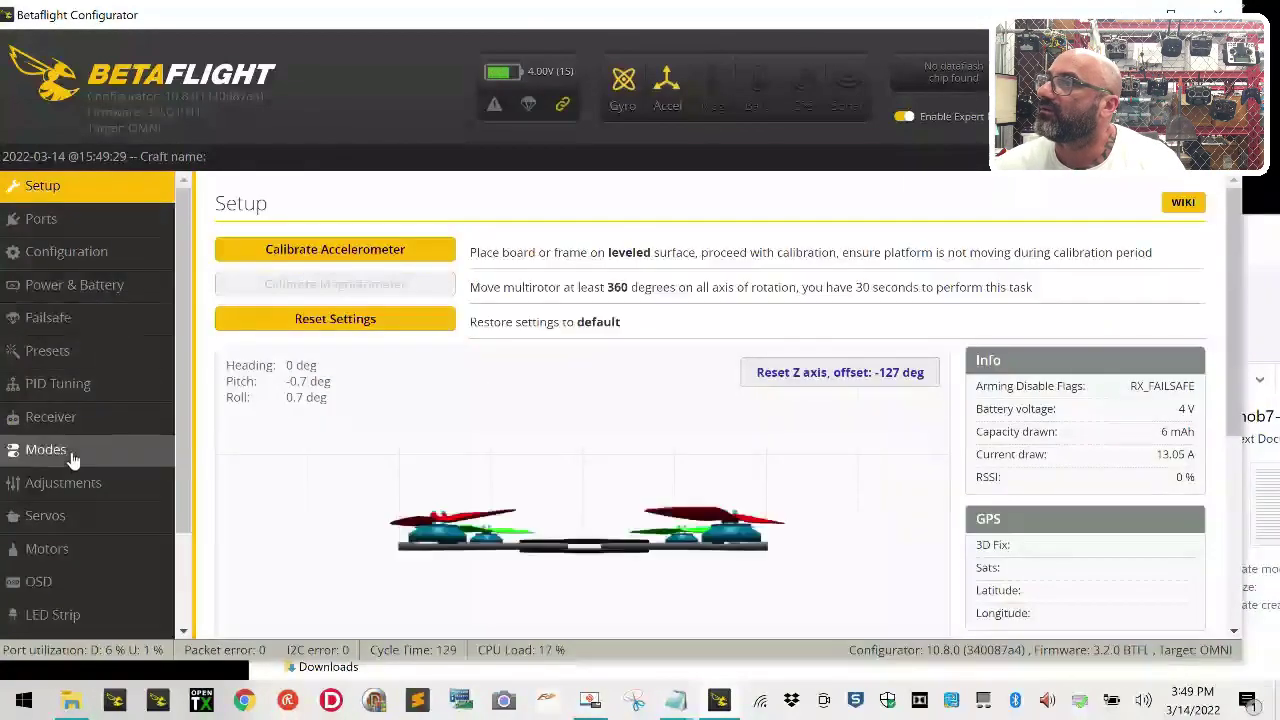
click(90, 418)
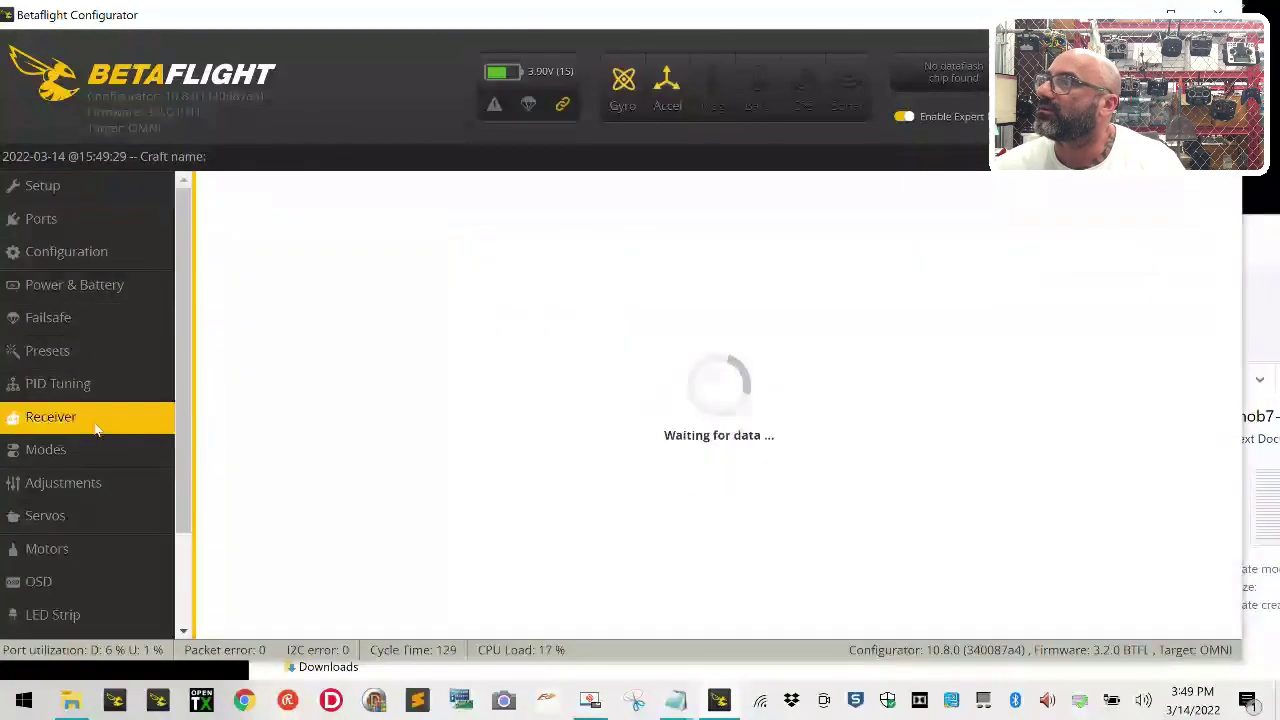
scroll(594, 480, down, 5)
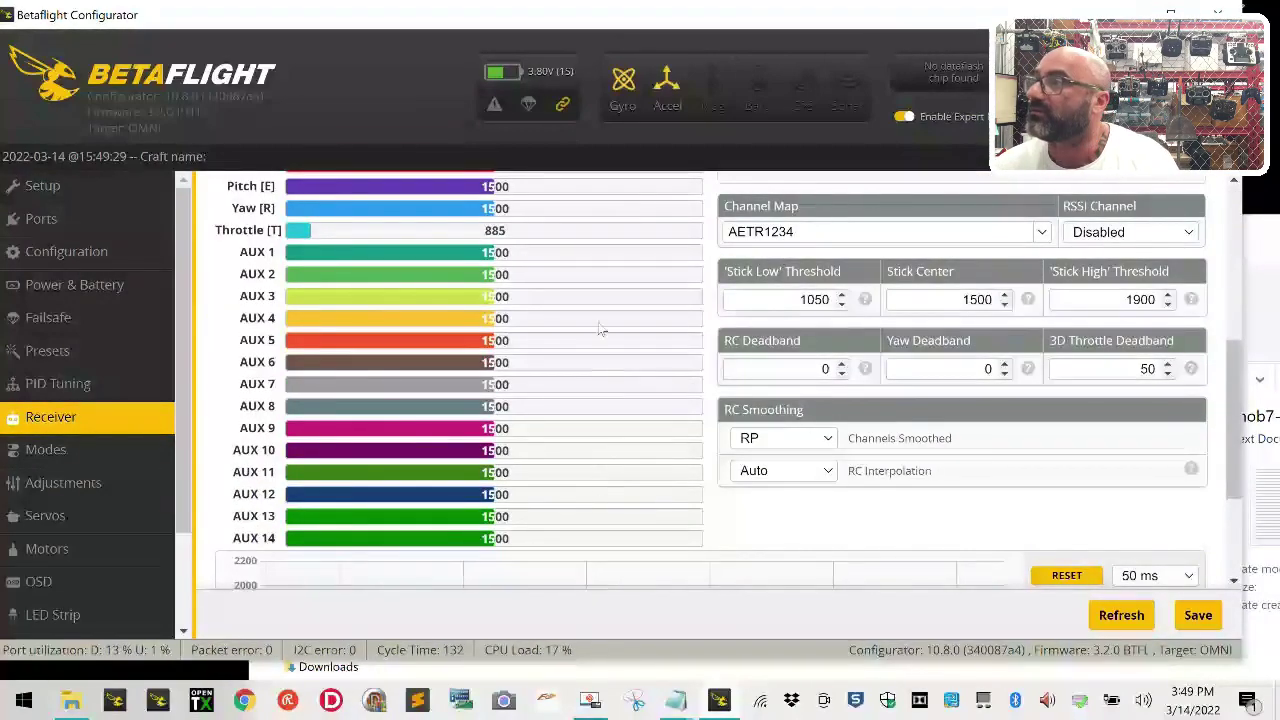
Step: Switch Serial Rx from UART2 to UART3, save with a reboot, and check the receiver channel bars
click(66, 218)
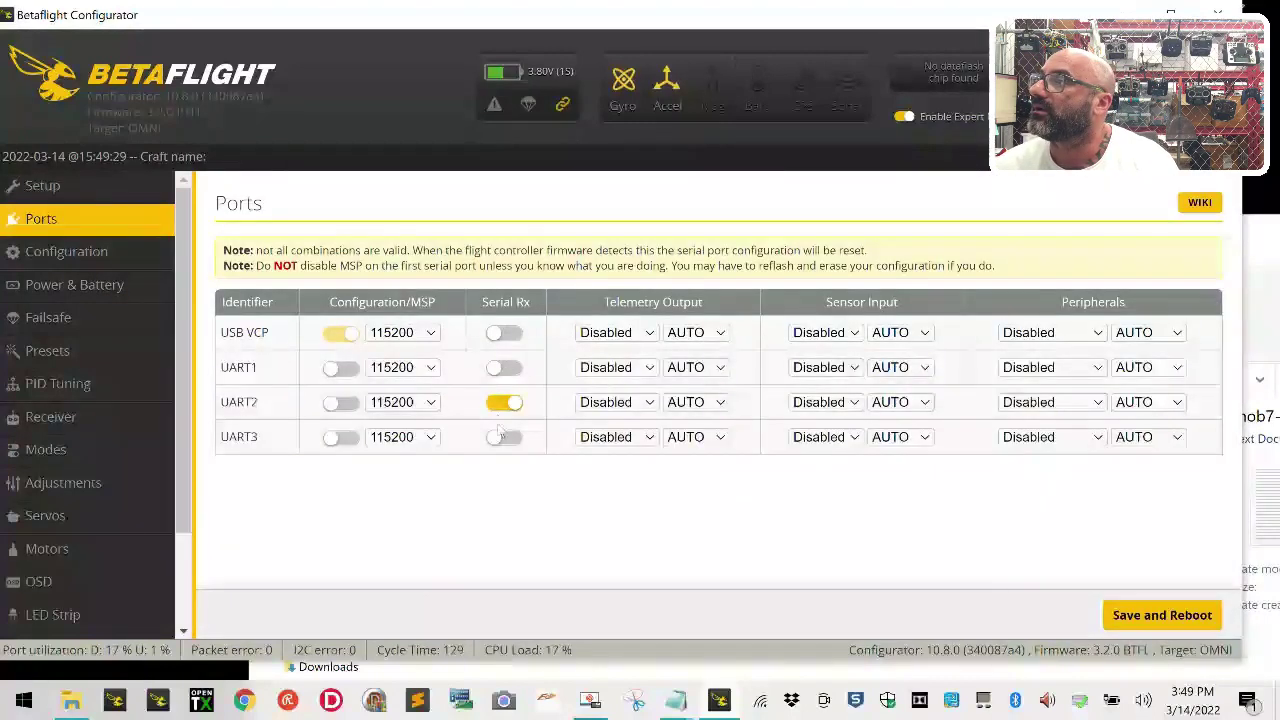
click(1130, 617)
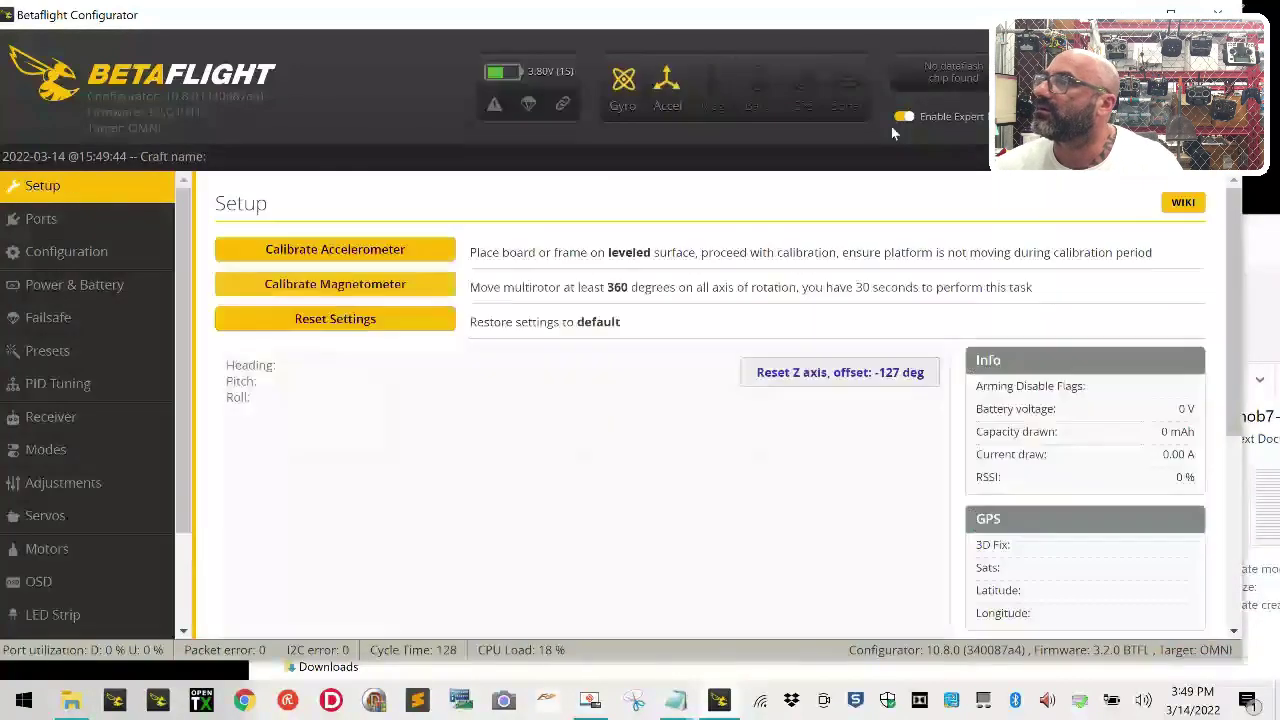
click(106, 413)
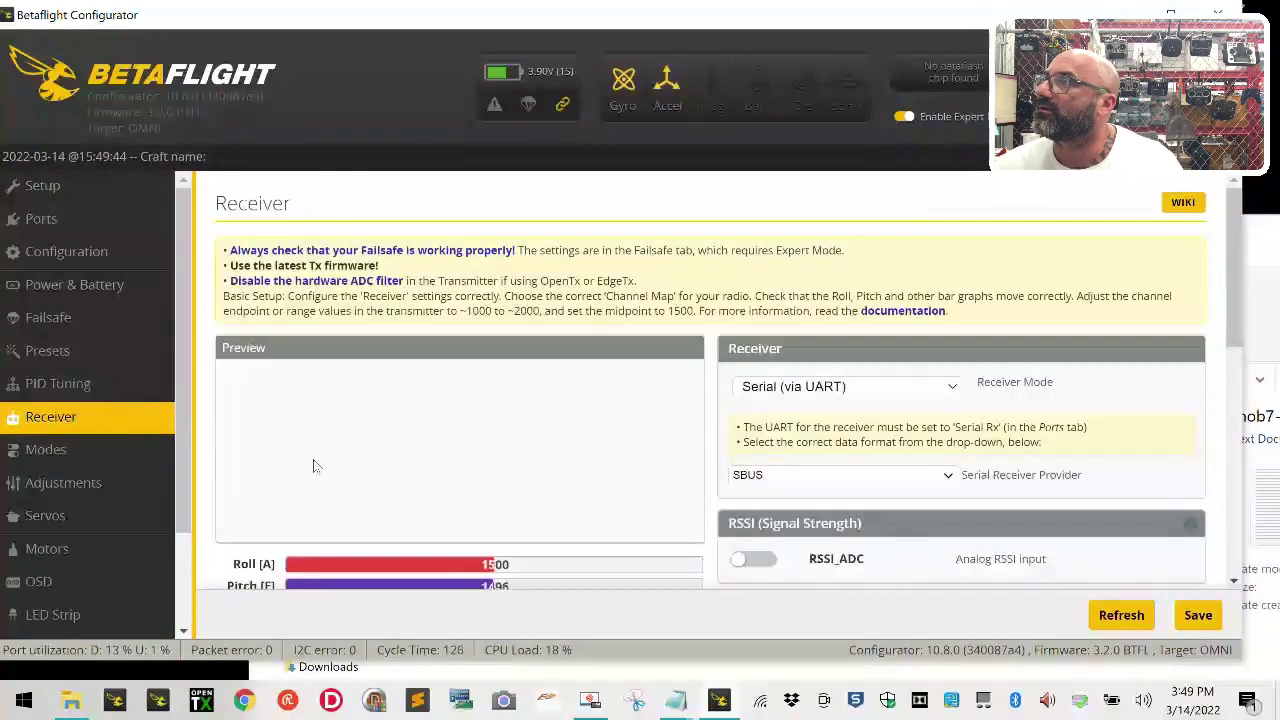
scroll(313, 463, down, 4)
scroll(313, 459, up, 4)
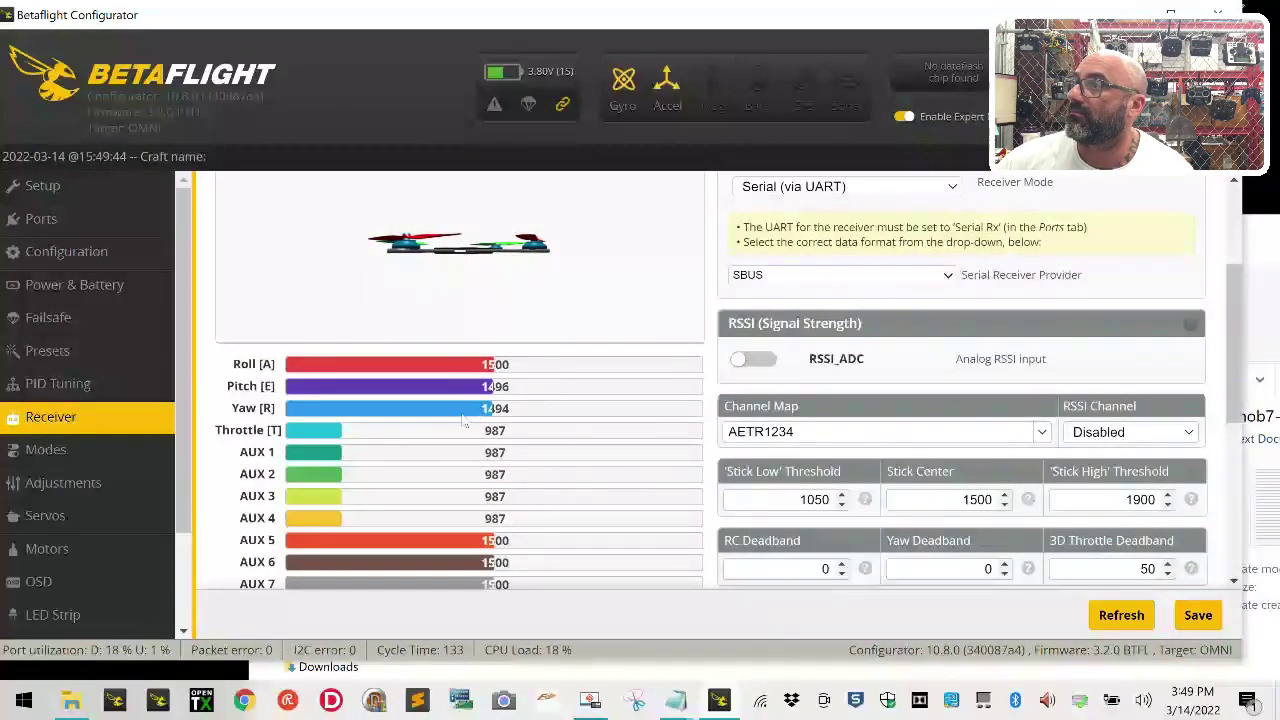
Step: Add an ARM mode range on AUX 1 from 1700 to 2100
click(31, 455)
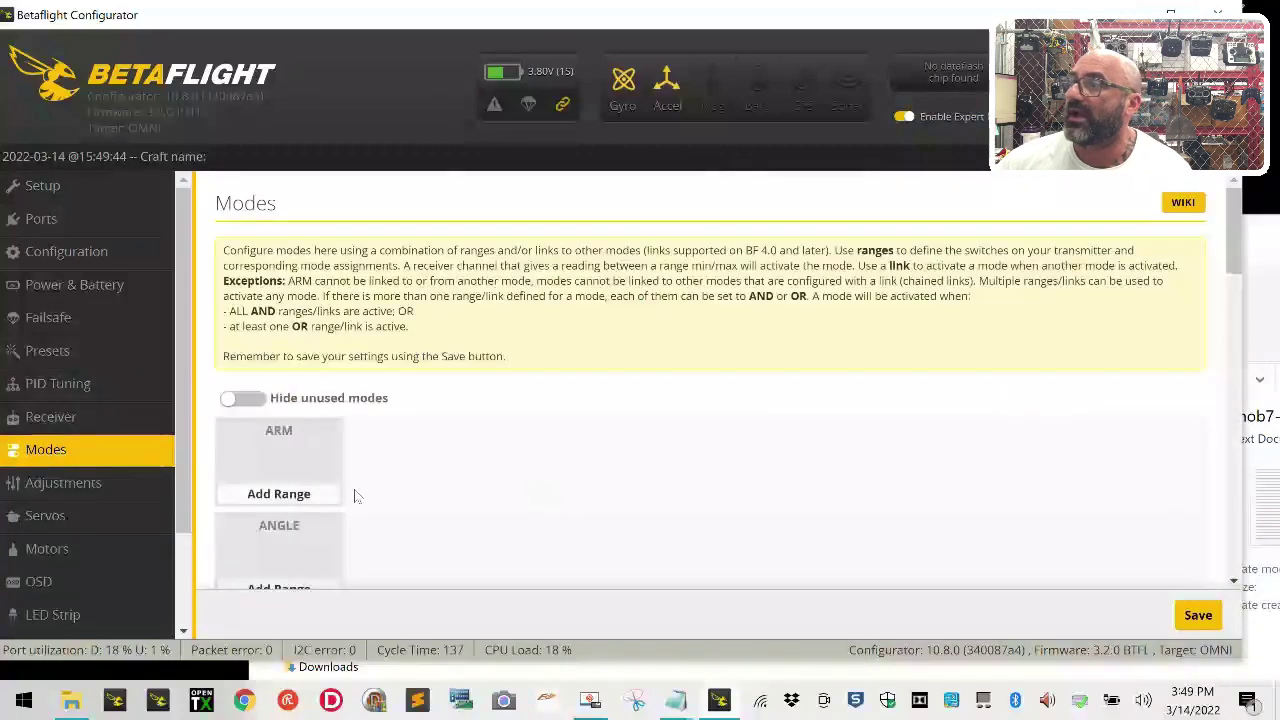
click(309, 496)
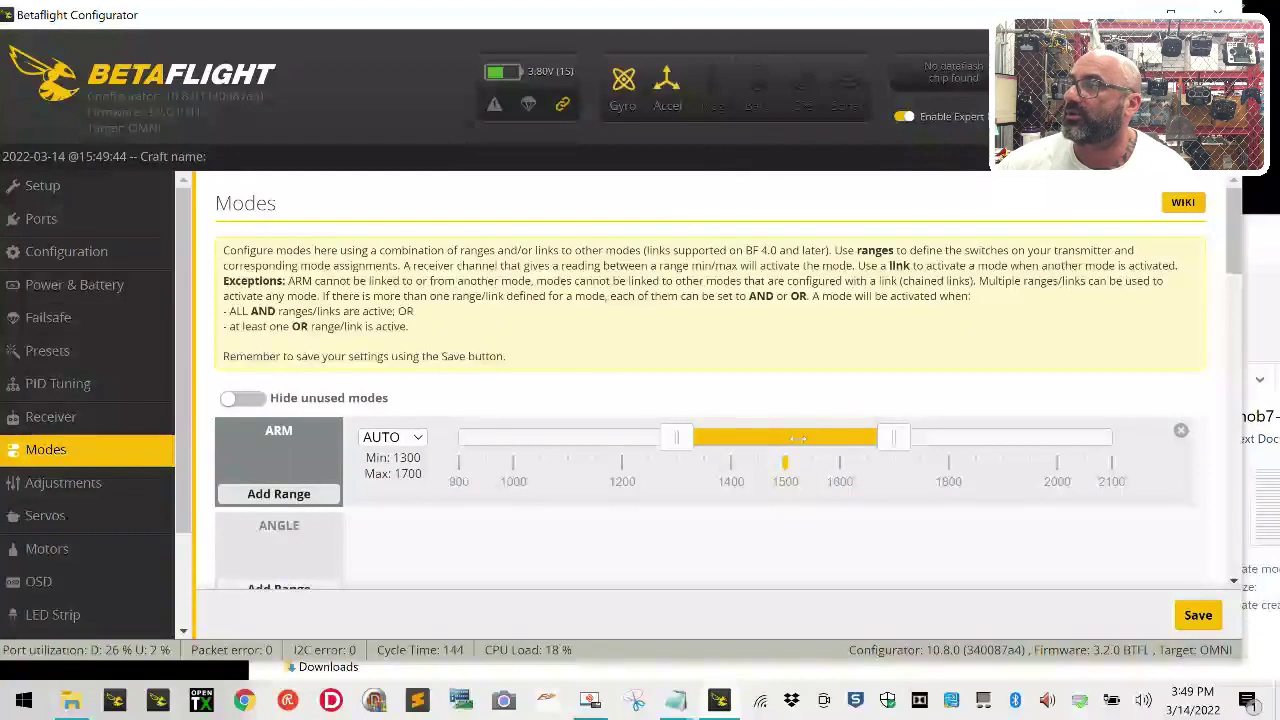
drag(1075, 444, 1080, 444)
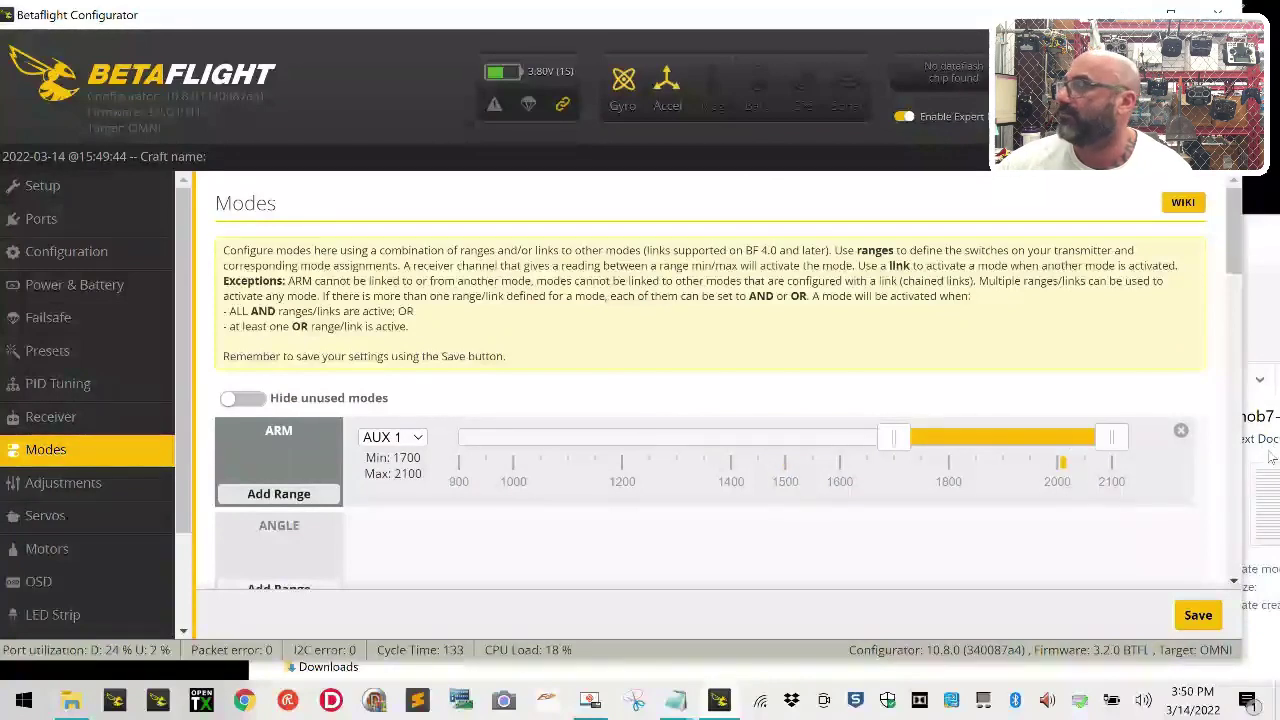
Step: Add an ANGLE range on AUX 2 from 900 to 1300 and a HORIZON range on AUX 2 from 1300 to 1700
scroll(296, 544, down, 2)
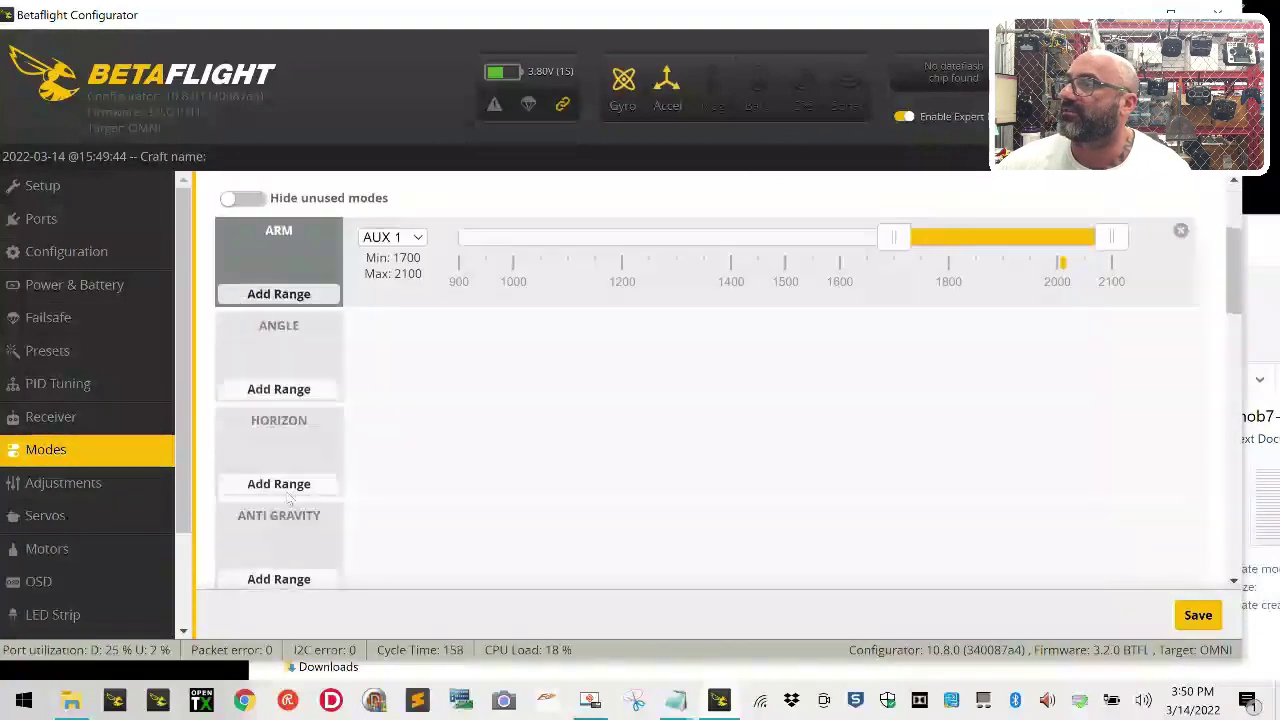
click(279, 390)
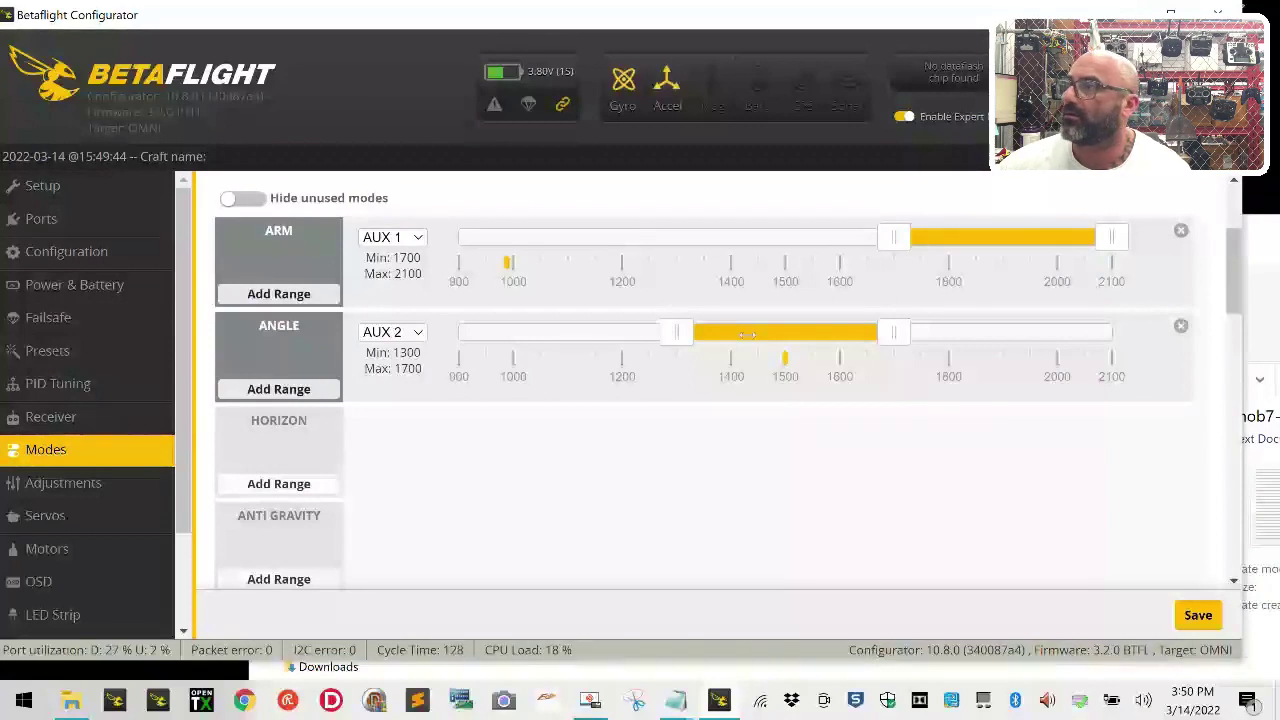
drag(745, 335, 253, 325)
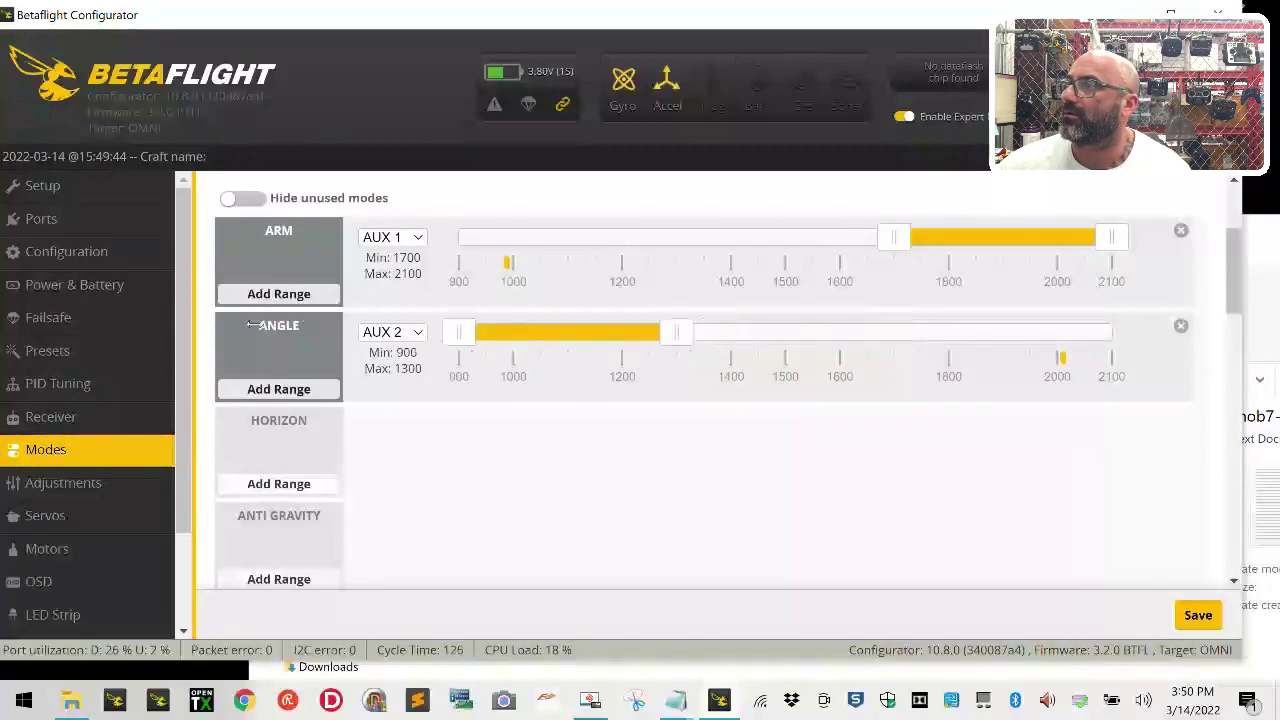
click(280, 484)
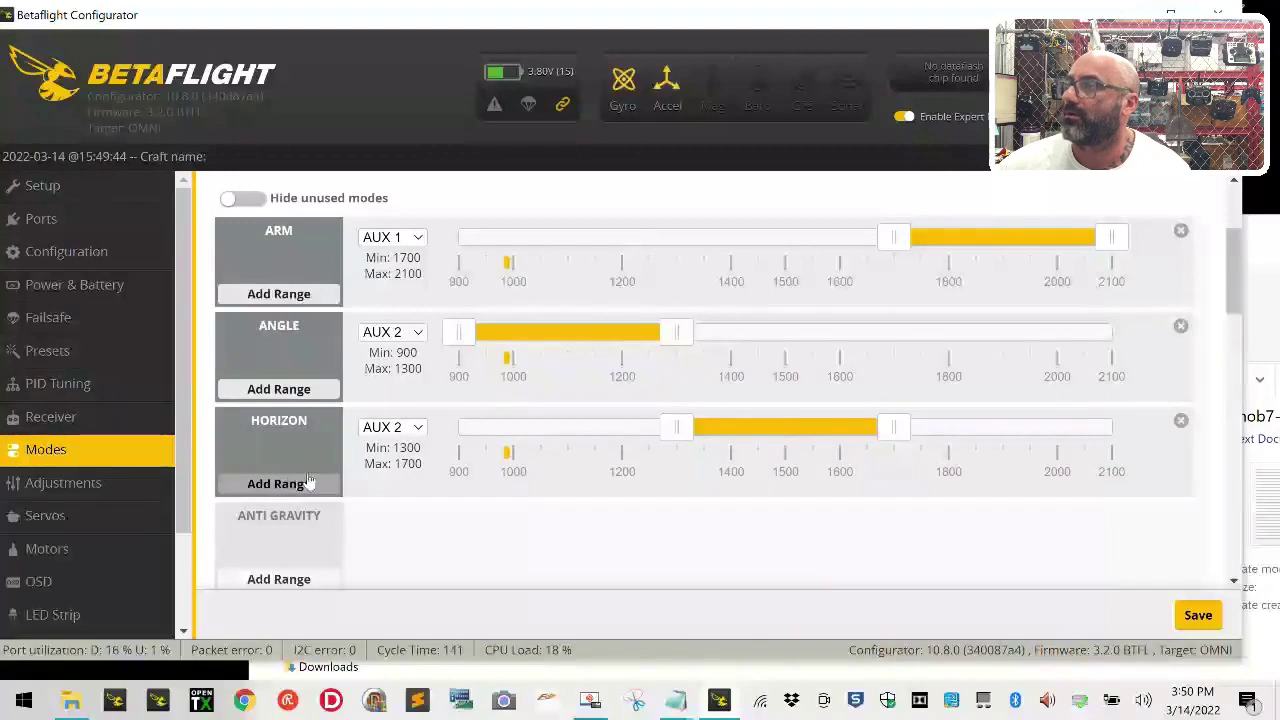
Step: Add an AIR MODE range on AUX 2 from 1700 to 2100 and save the mode settings
scroll(318, 482, down, 8)
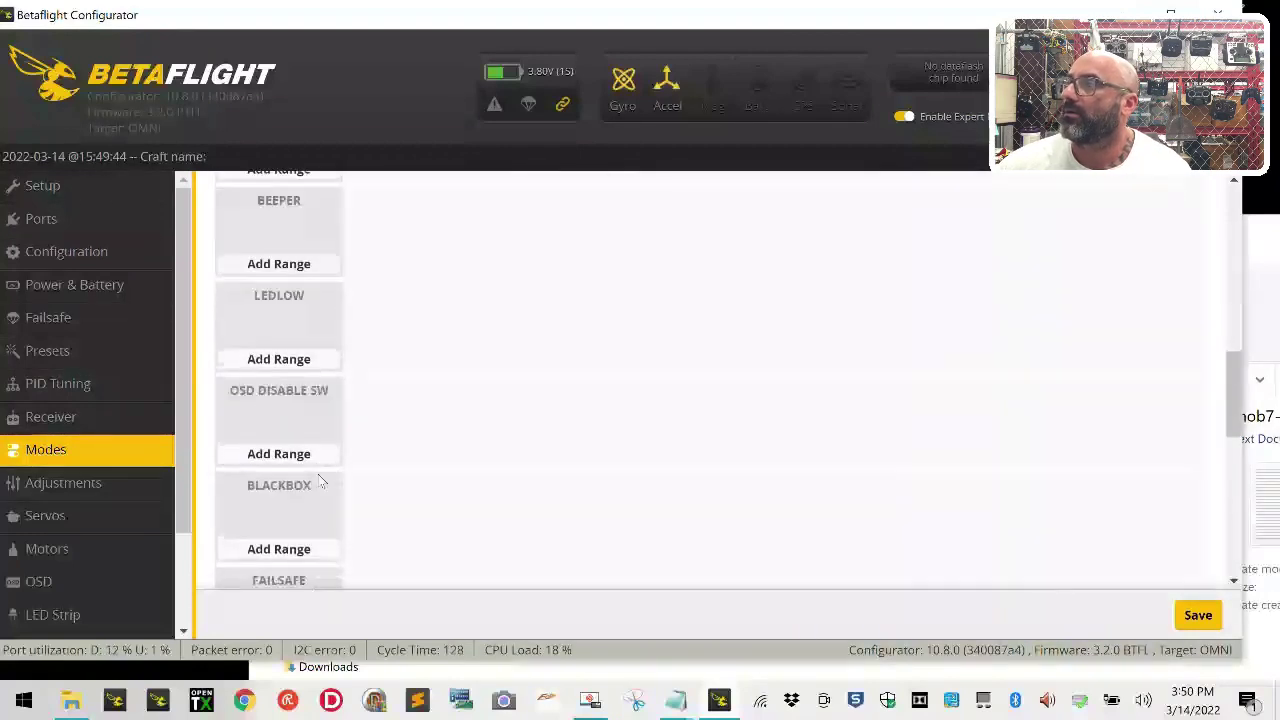
click(300, 539)
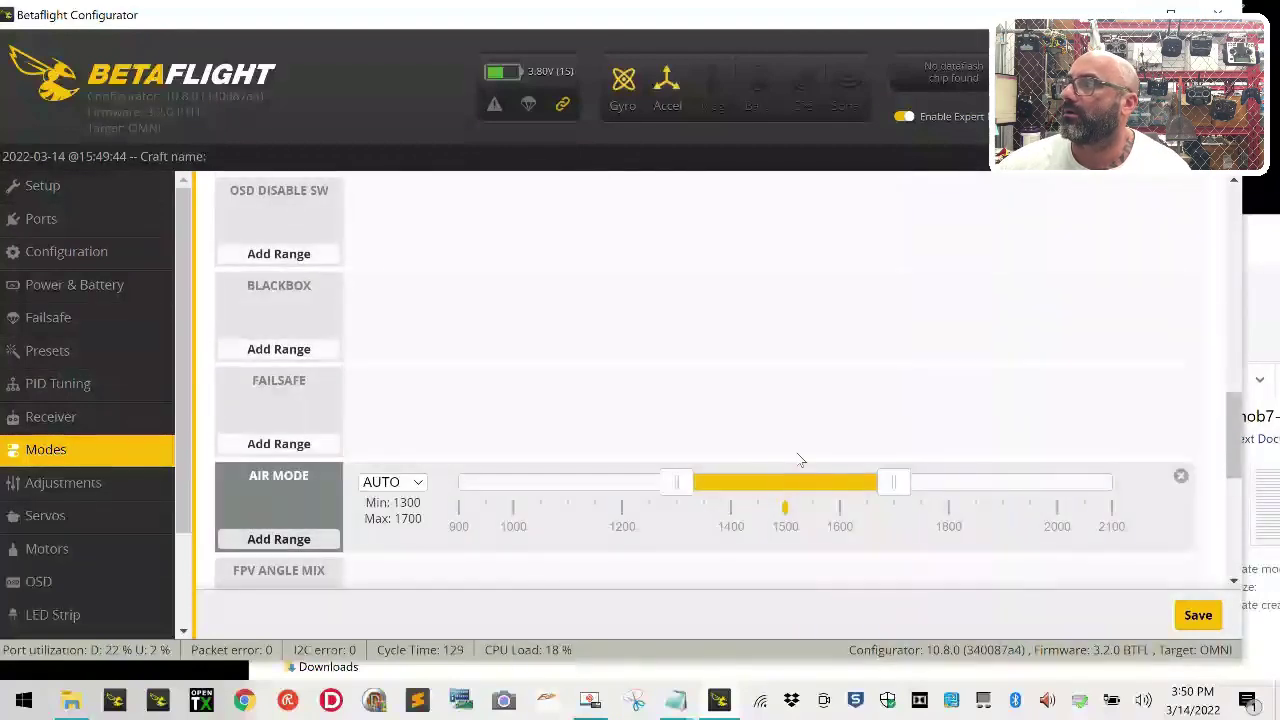
drag(795, 480, 1230, 500)
click(392, 482)
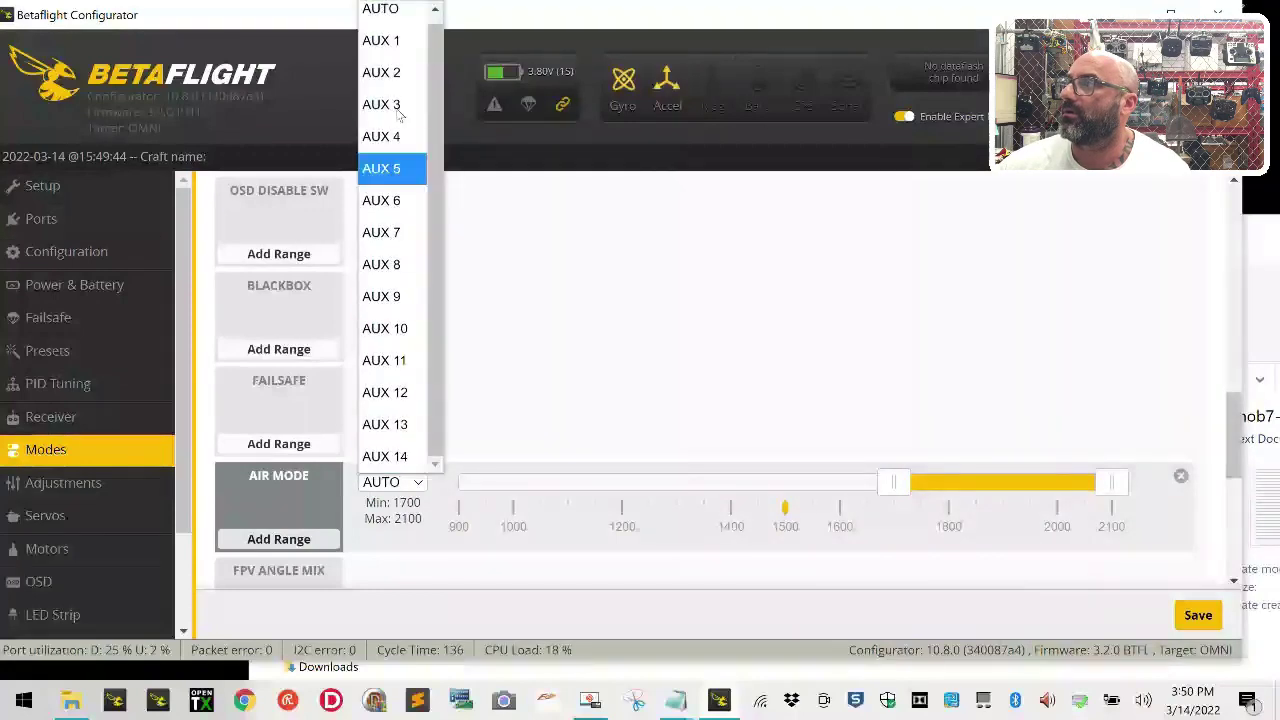
click(386, 74)
click(1222, 616)
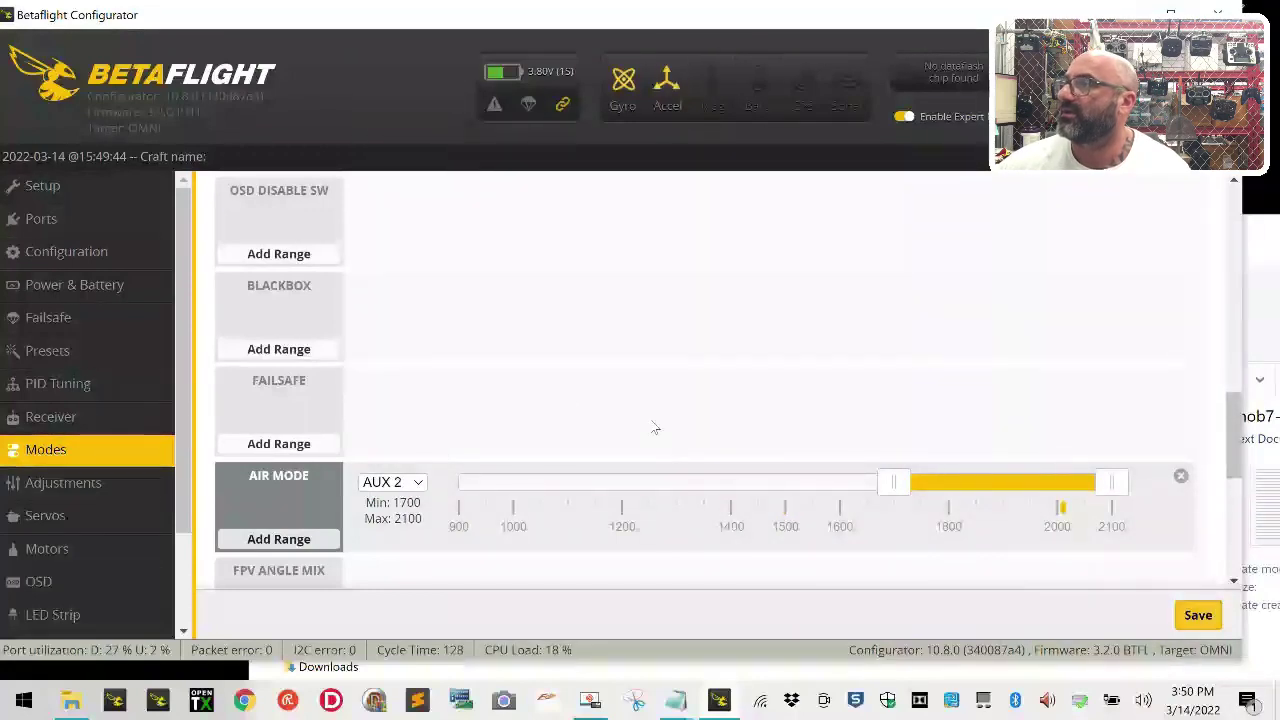
Step: Review the mode list from HORIZON through PREARM for the configured ranges and other available modes
scroll(545, 370, down, 2)
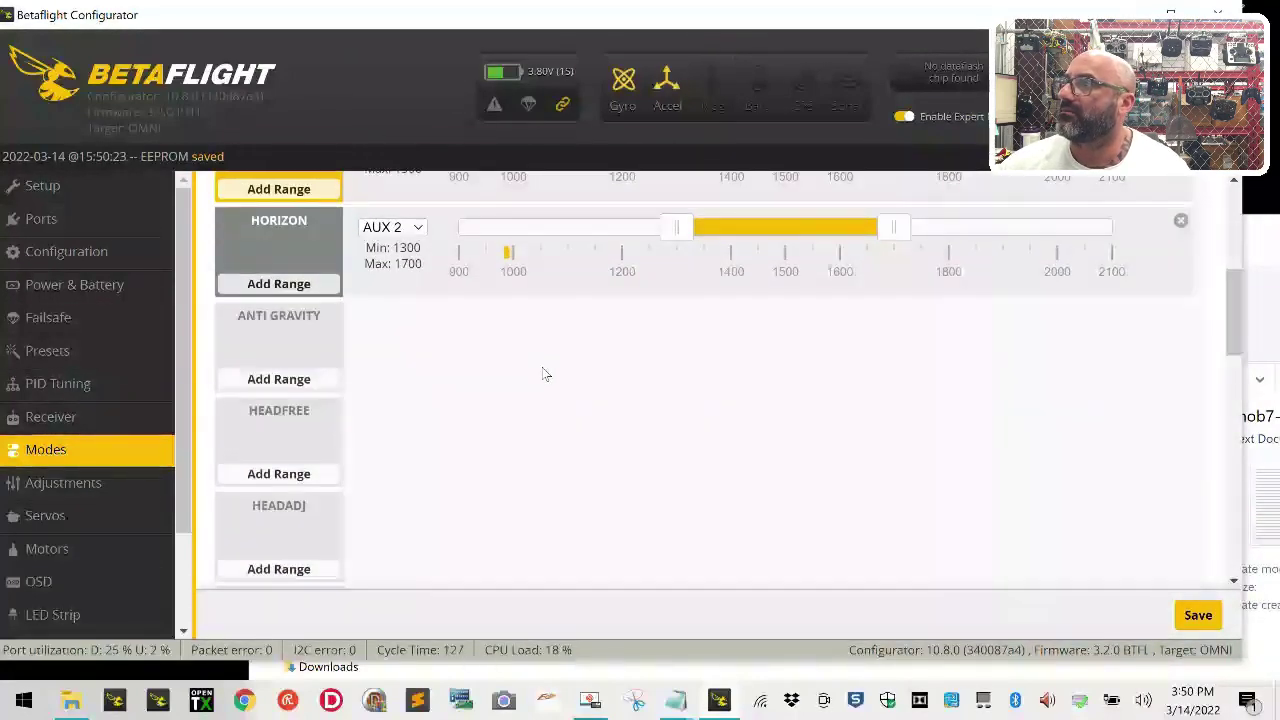
scroll(546, 372, down, 2)
scroll(545, 374, down, 4)
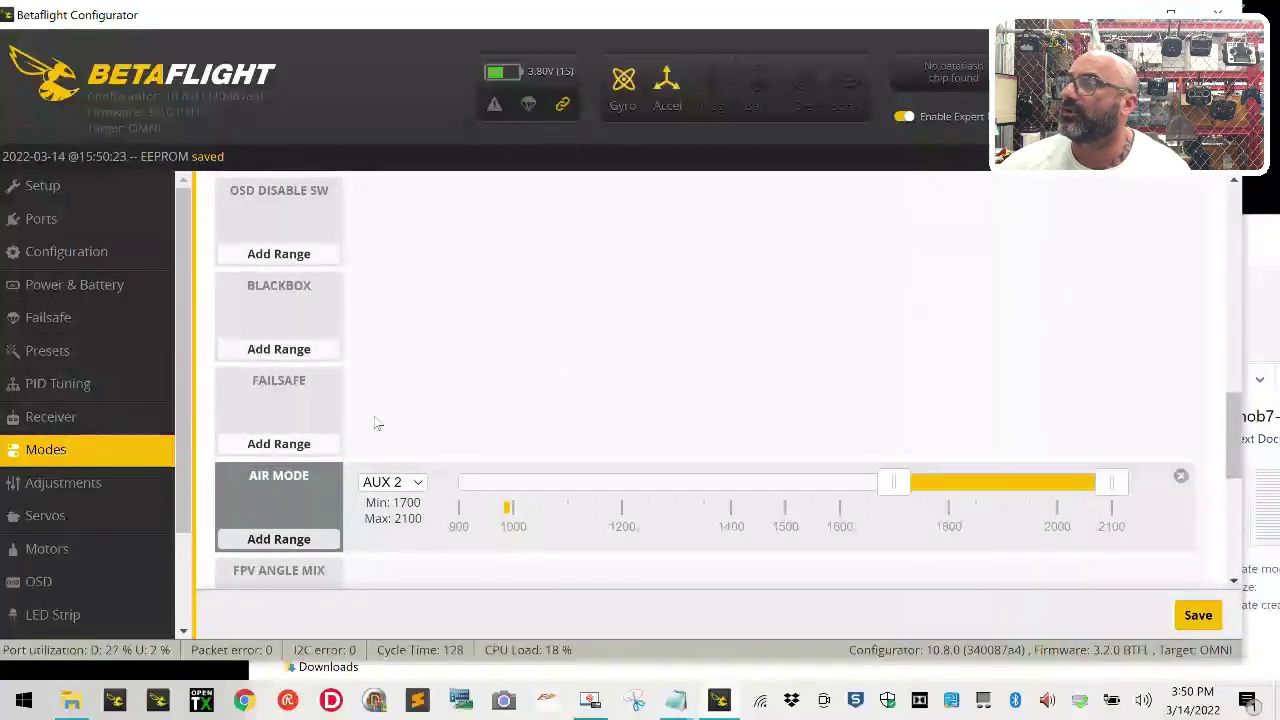
scroll(378, 424, down, 2)
scroll(380, 434, down, 2)
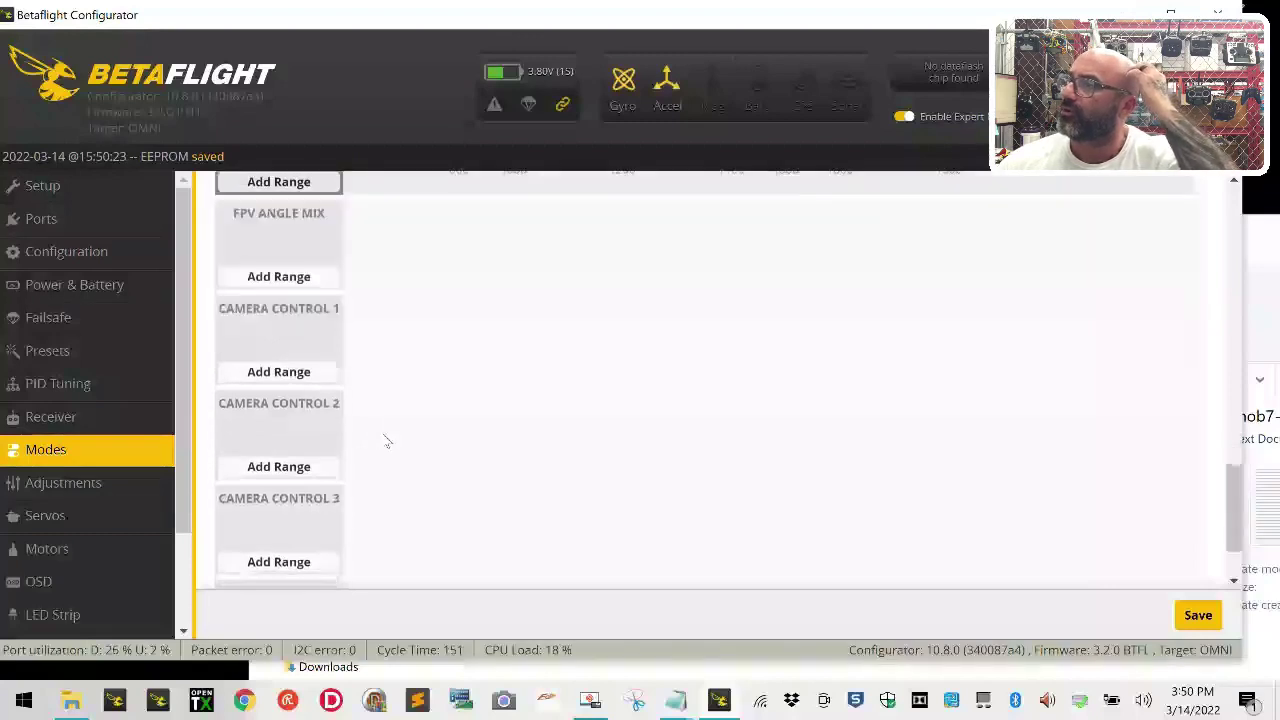
scroll(387, 441, up, 4)
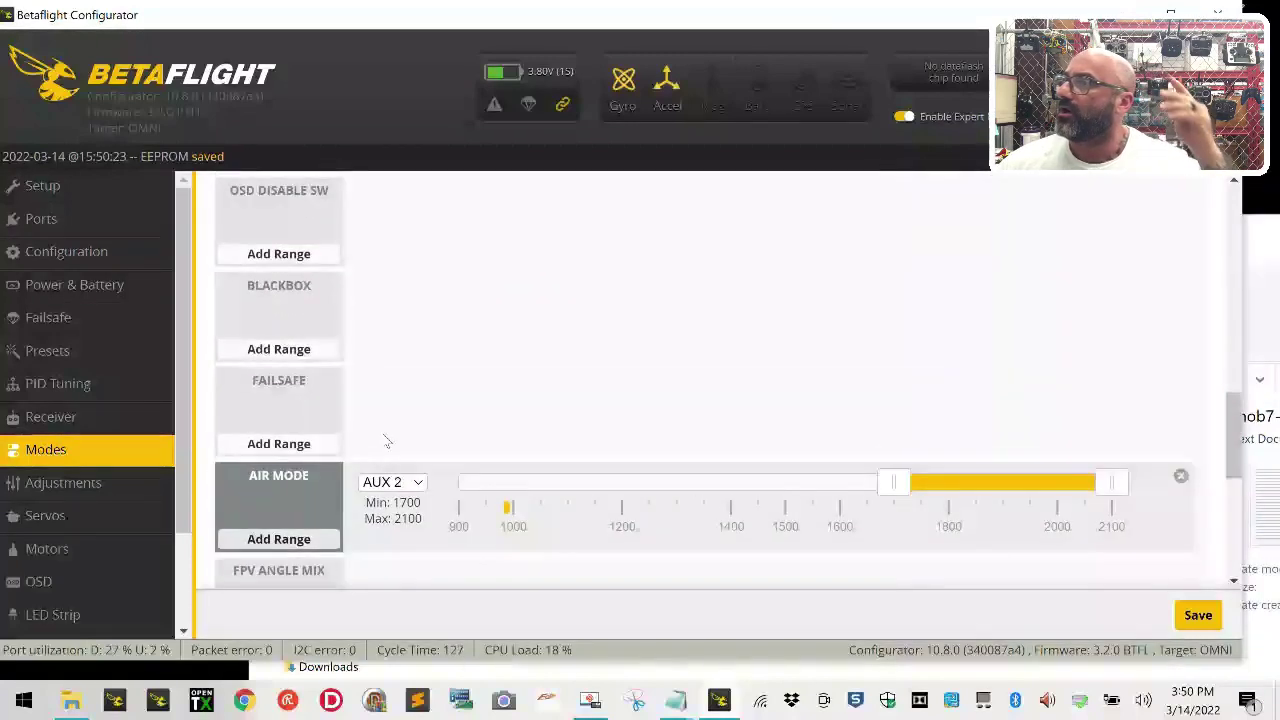
scroll(387, 441, down, 4)
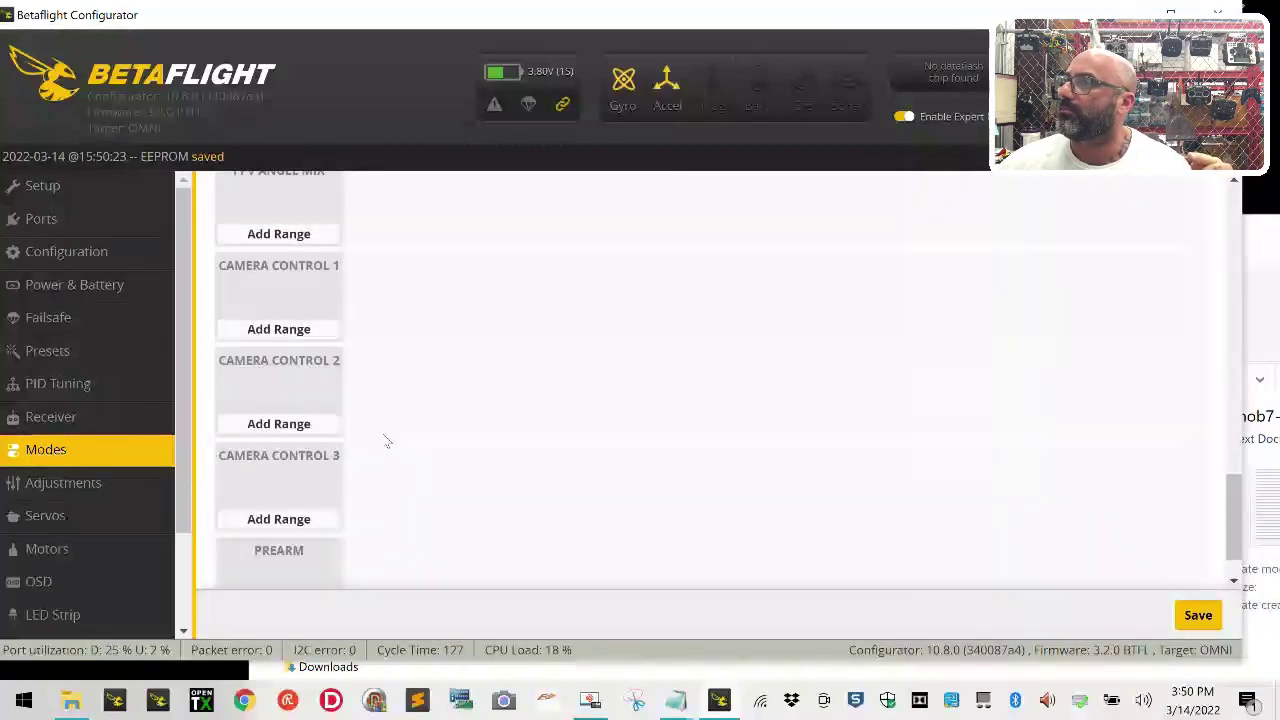
scroll(387, 441, down, 1)
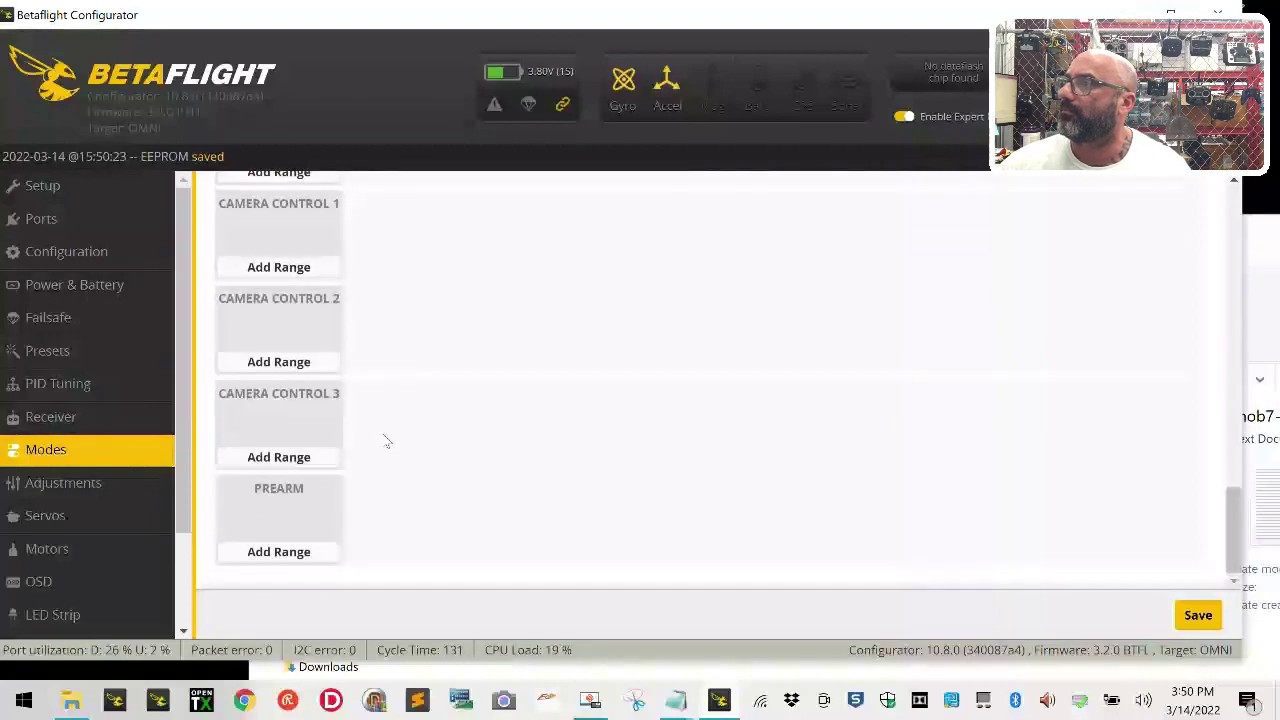
scroll(387, 441, up, 5)
scroll(388, 441, up, 2)
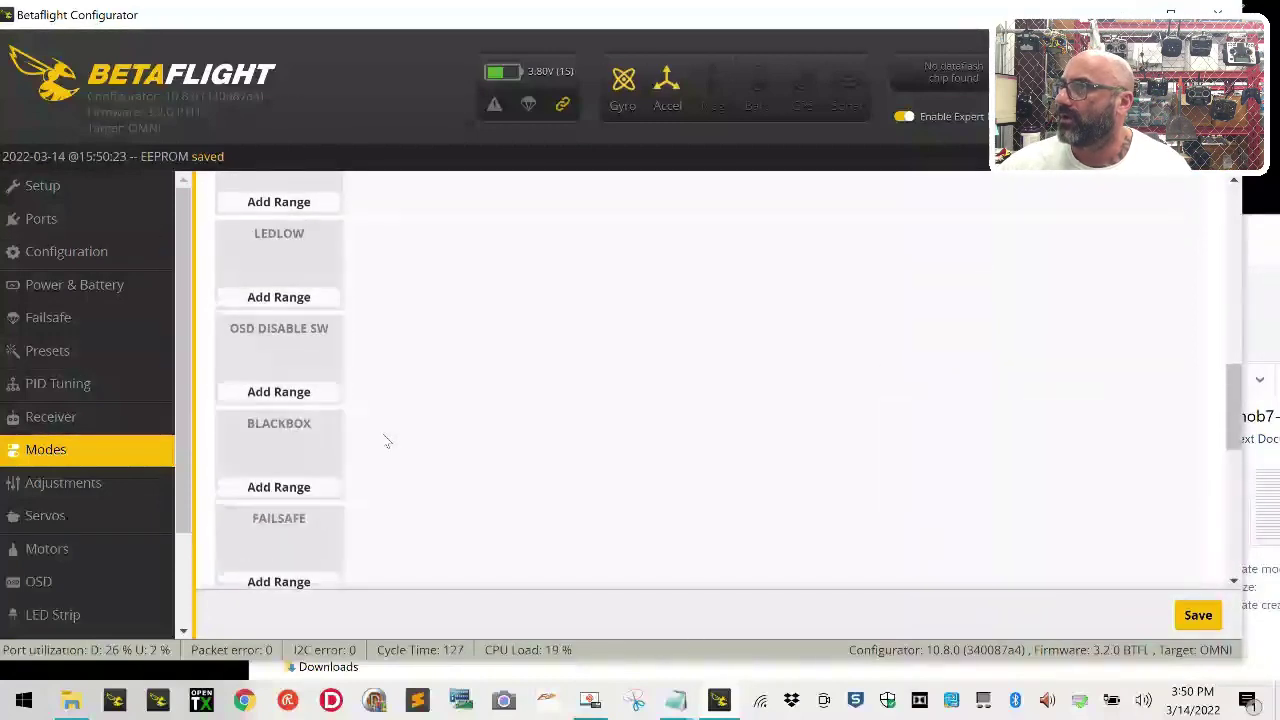
scroll(388, 441, up, 2)
scroll(388, 441, down, 10)
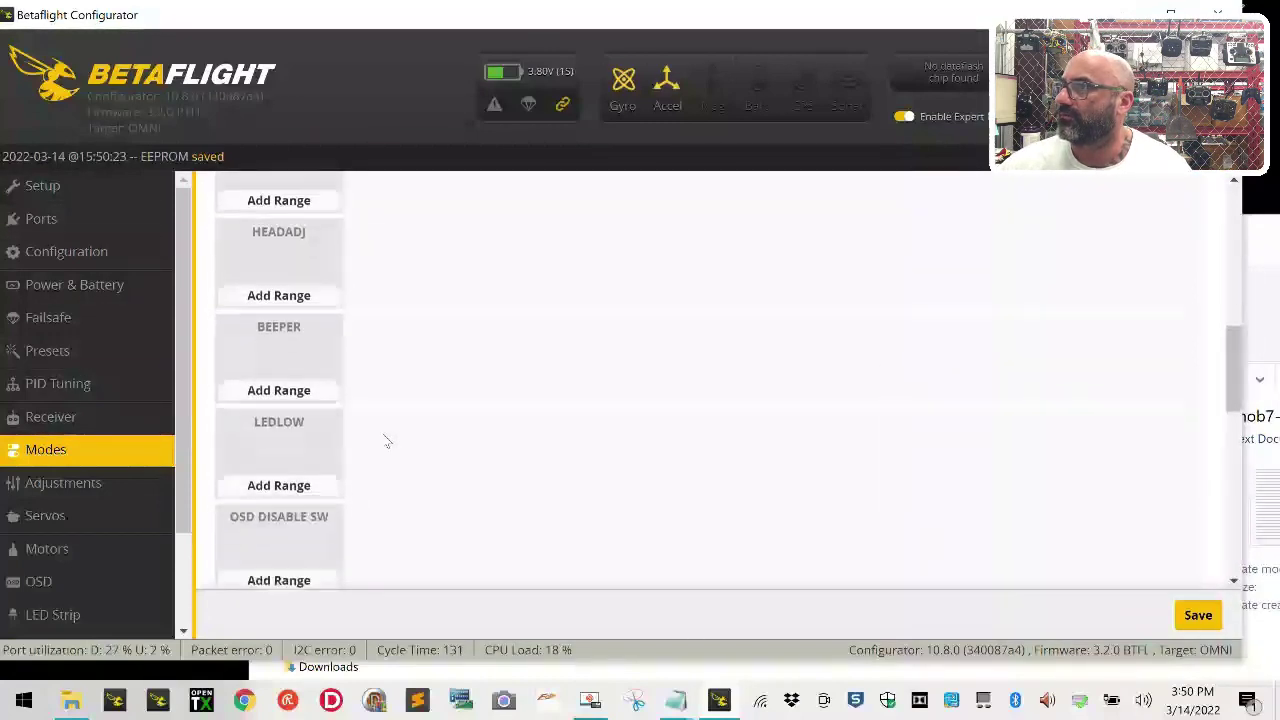
scroll(388, 441, up, 2)
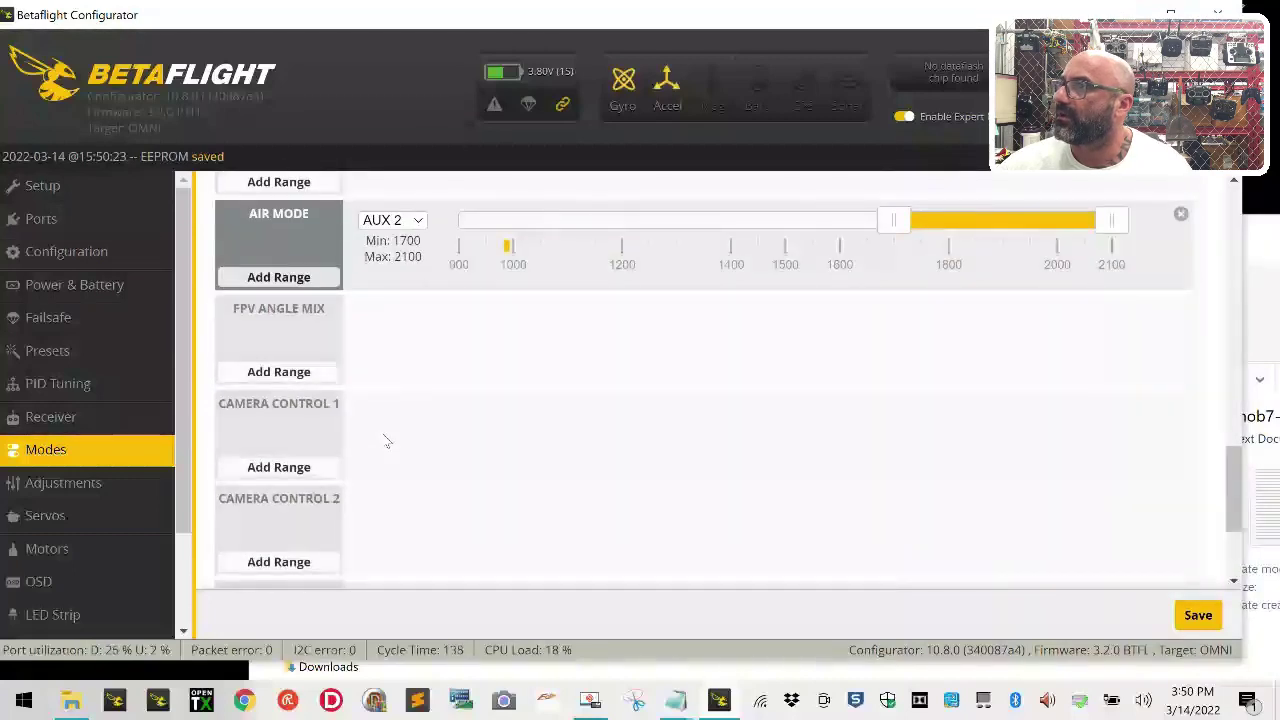
scroll(388, 441, down, 3)
scroll(388, 441, up, 4)
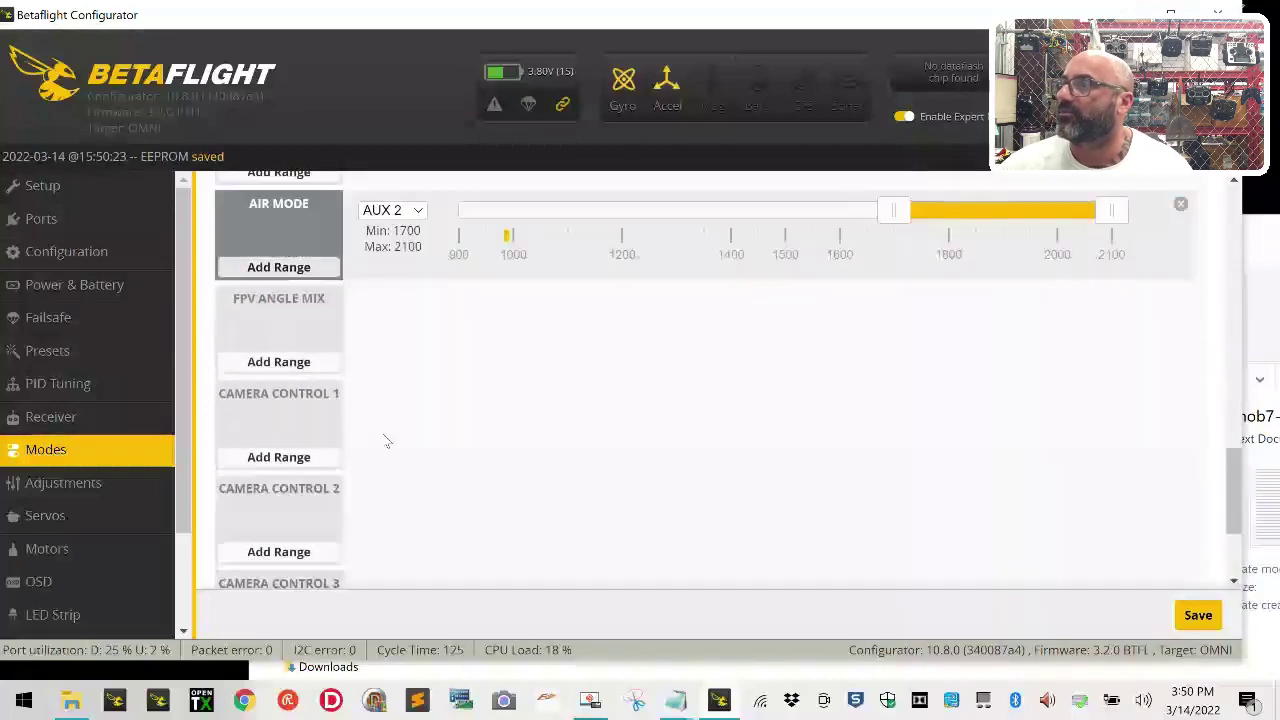
scroll(388, 441, up, 2)
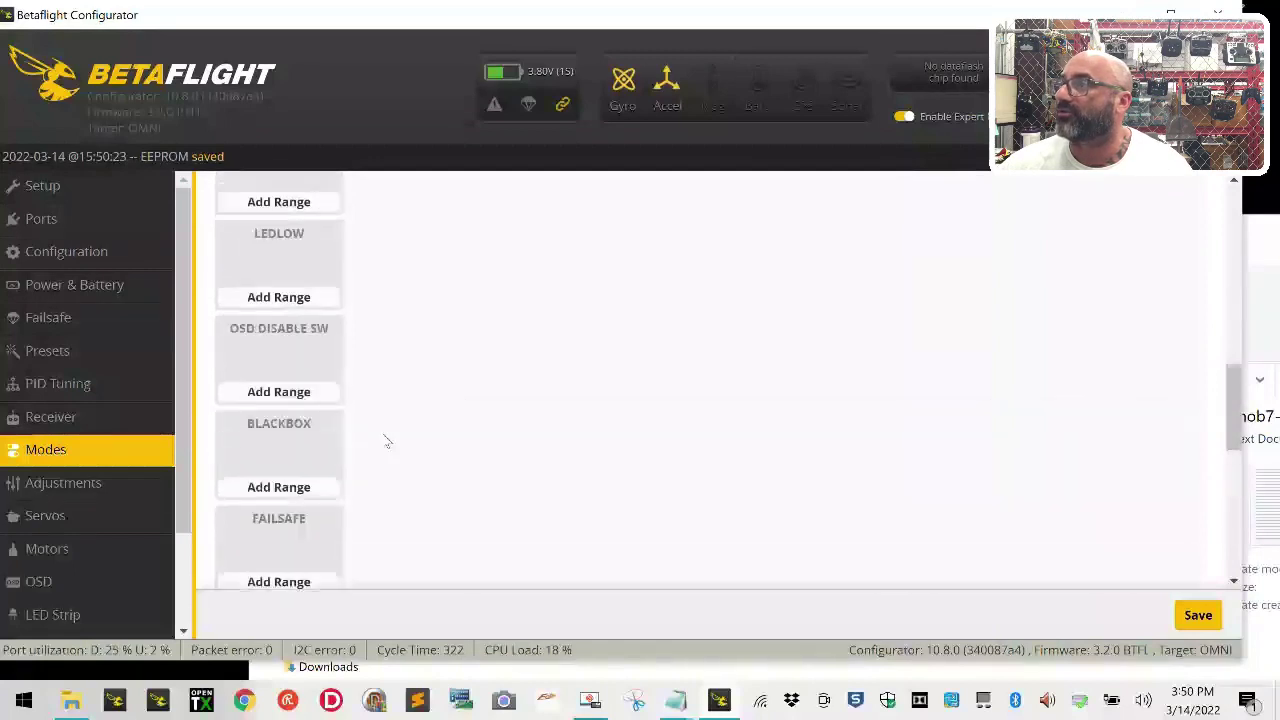
scroll(388, 441, up, 2)
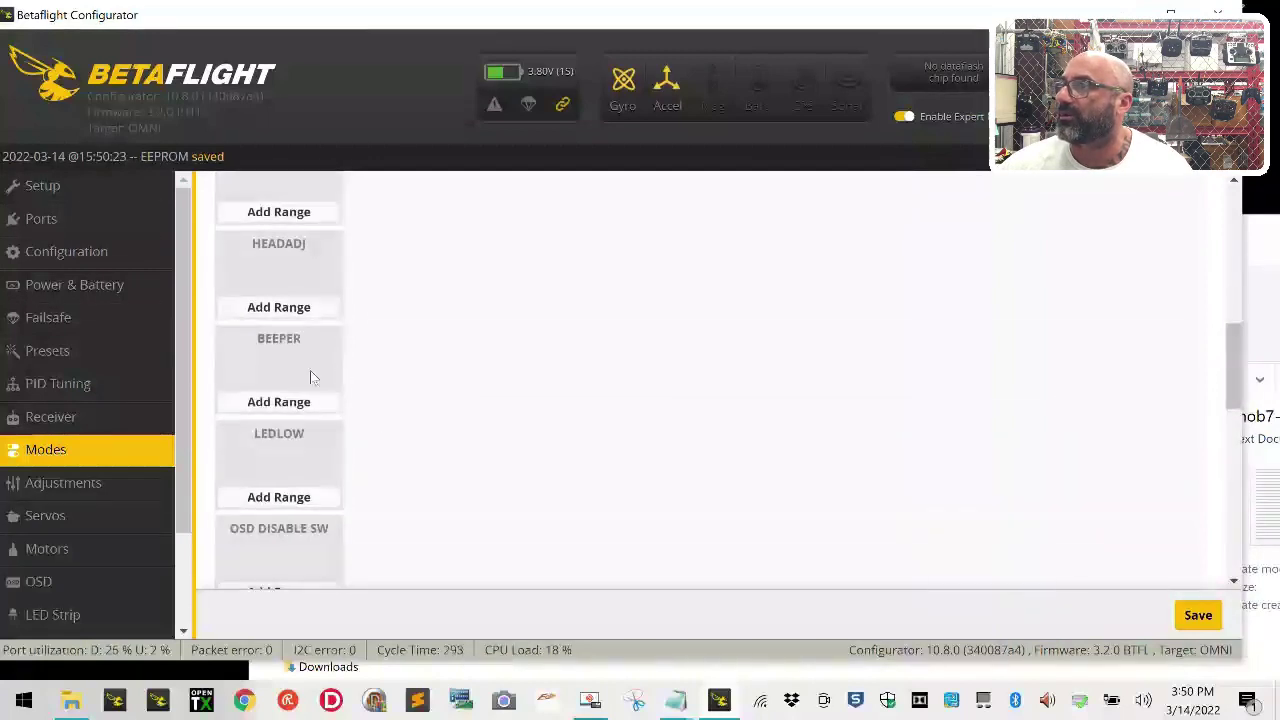
Step: Add a BEEPER range on AUX 3 from 1300 to 2100 and save the mode settings
click(279, 401)
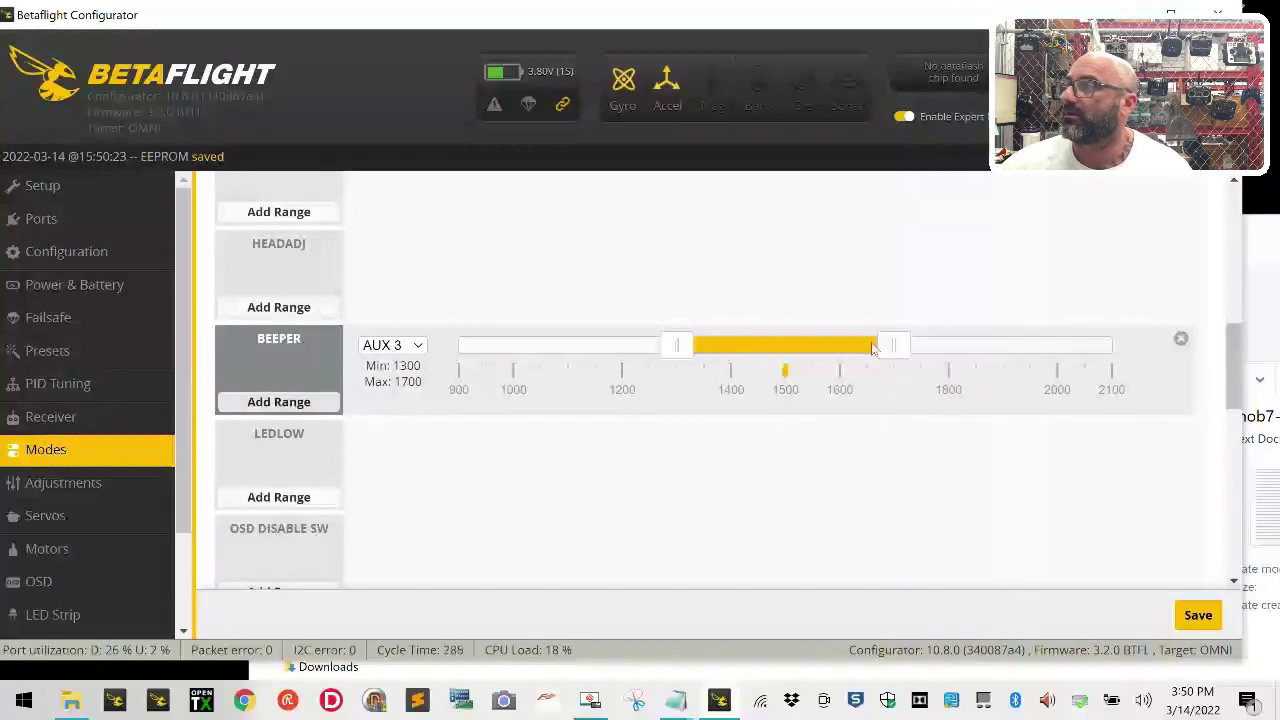
drag(893, 344, 1111, 344)
click(1196, 613)
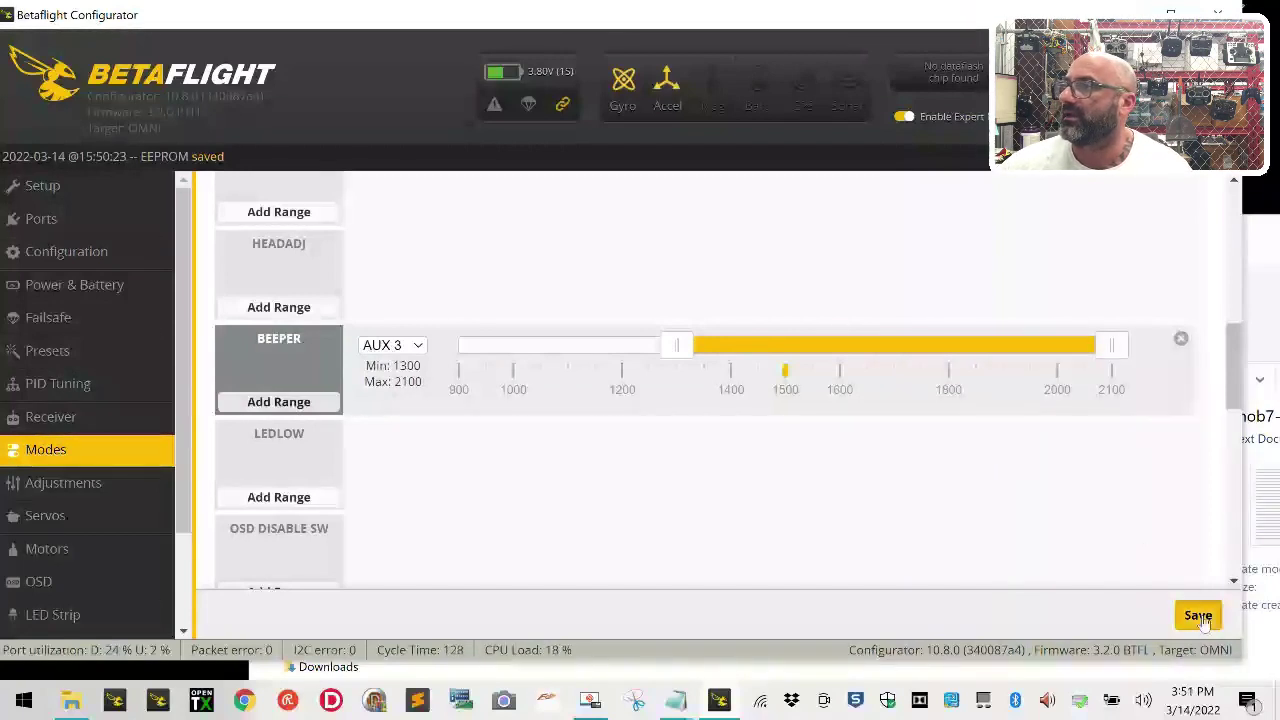
Step: Review the mode list from HEADFREE and BEEPER down to PREARM for the configured ranges and remaining modes
scroll(285, 456, up, 5)
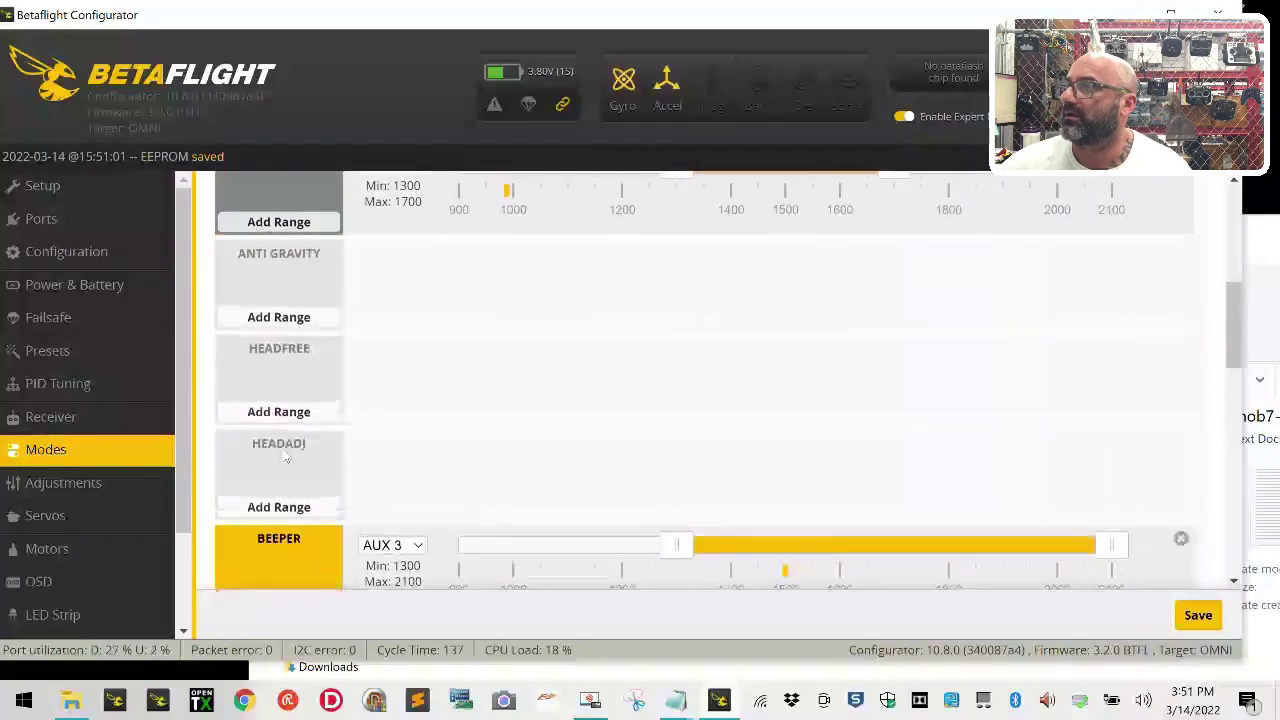
scroll(285, 456, down, 10)
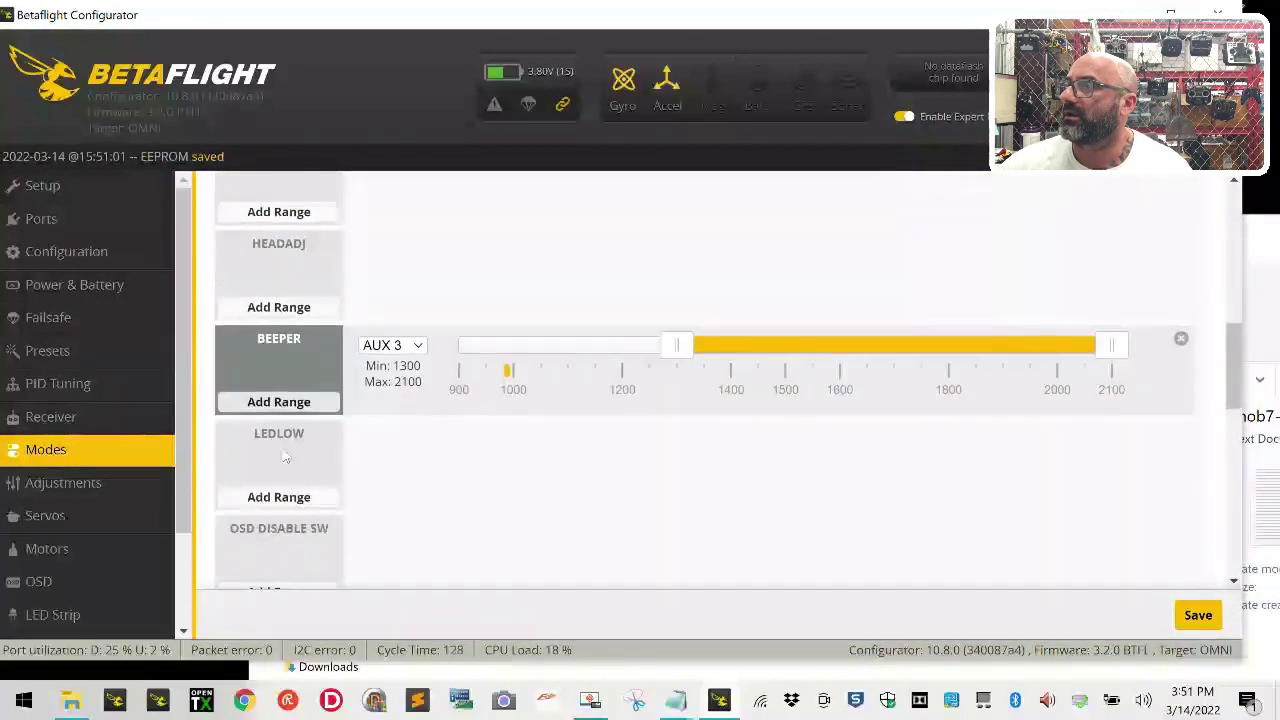
scroll(285, 456, down, 2)
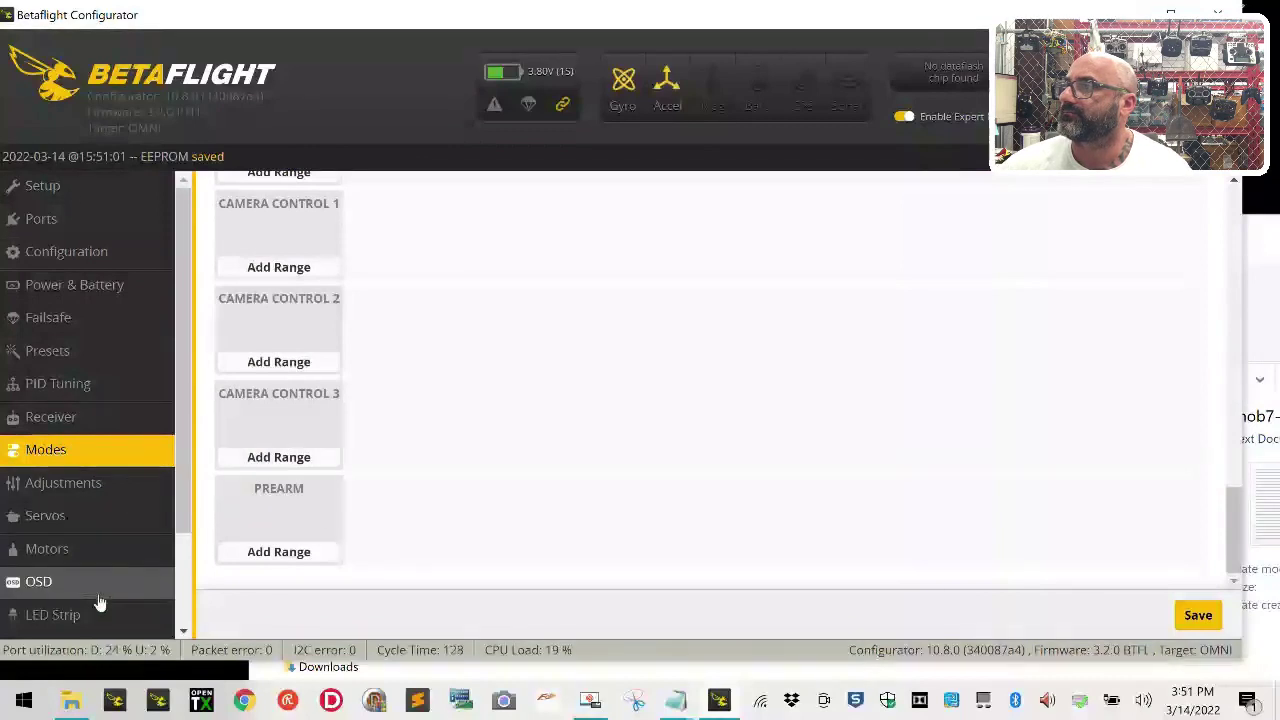
scroll(300, 240, up, 6)
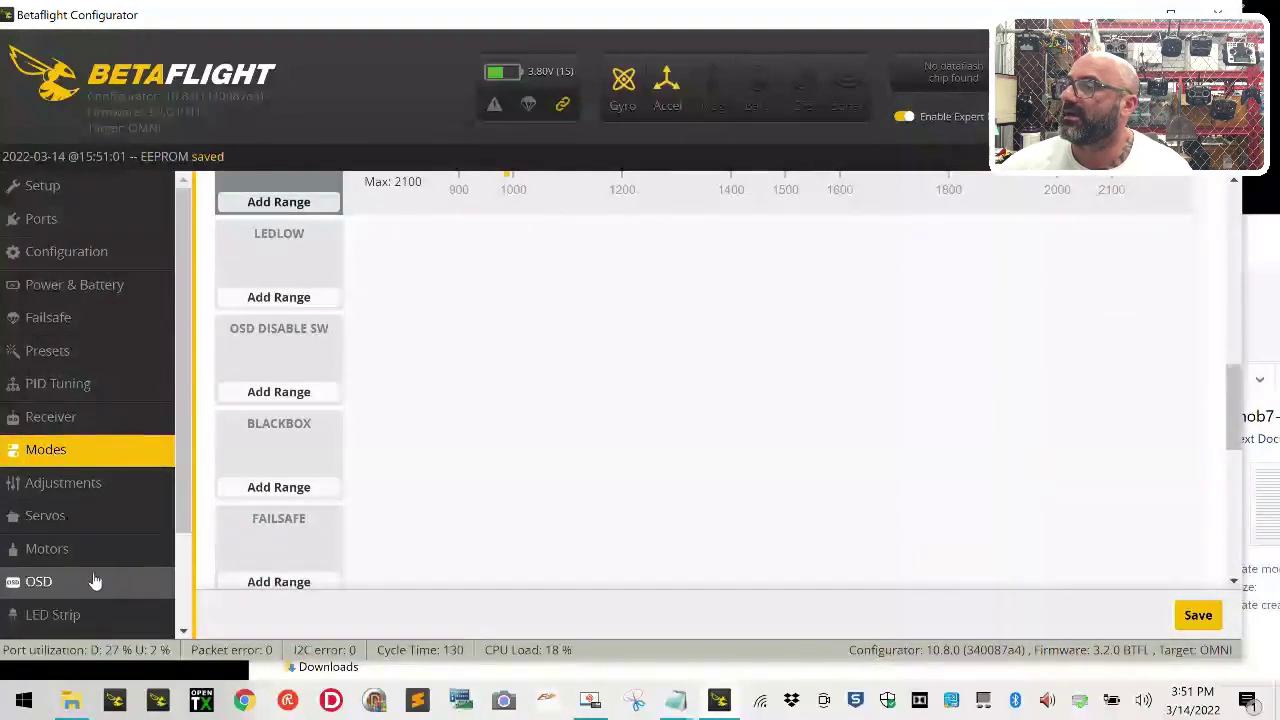
scroll(603, 398, down, 6)
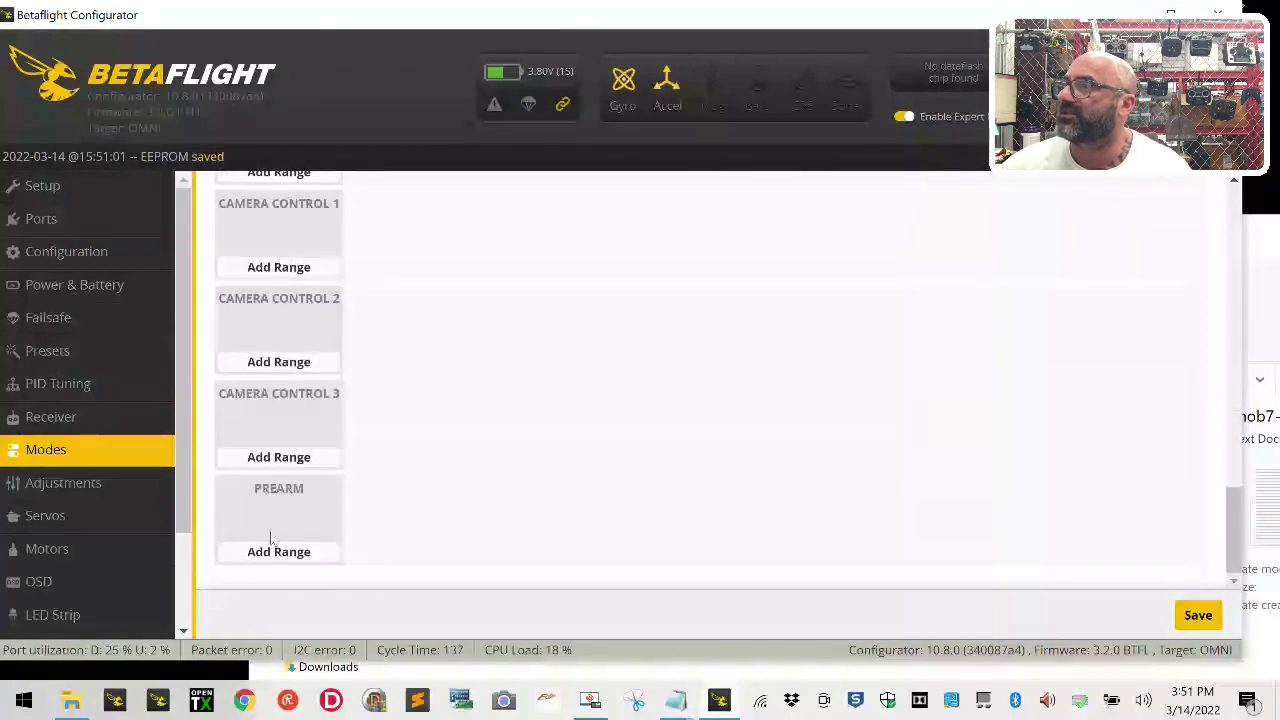
scroll(264, 582, up, 2)
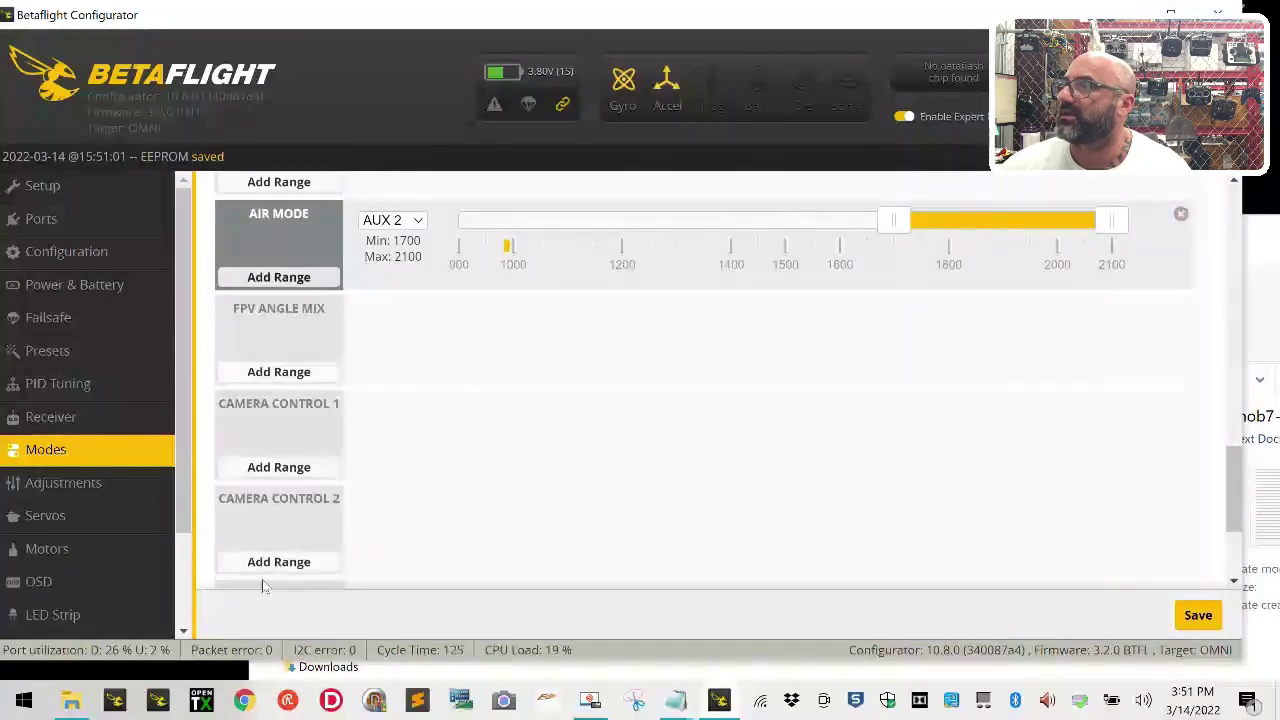
scroll(96, 600, down, 3)
Step: Run the version command in the CLI to check the board's firmware target
click(94, 622)
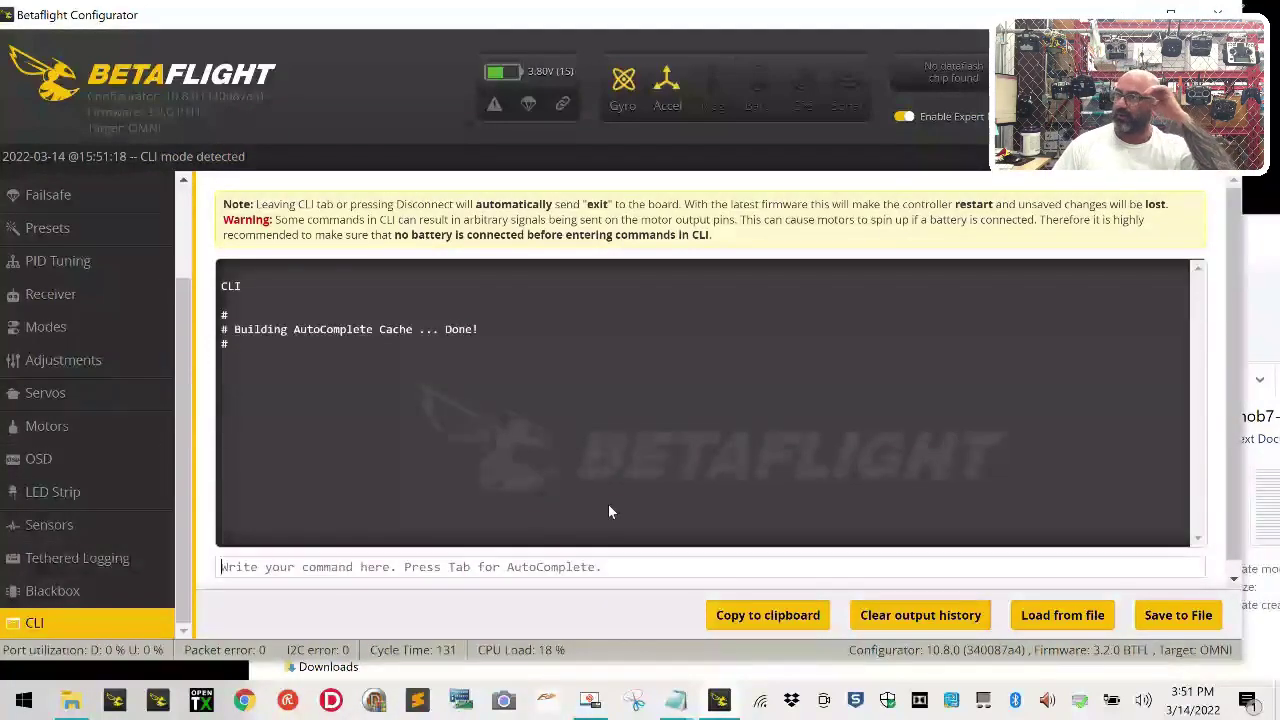
text(version)
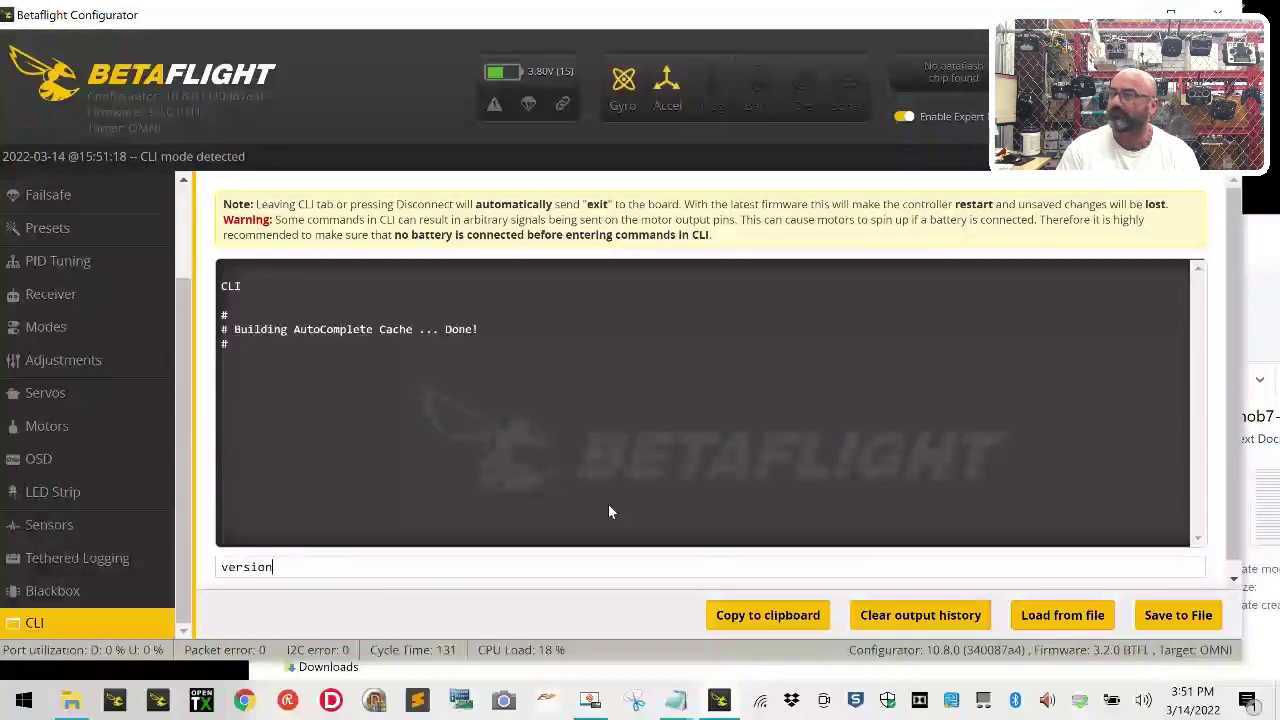
key(Return)
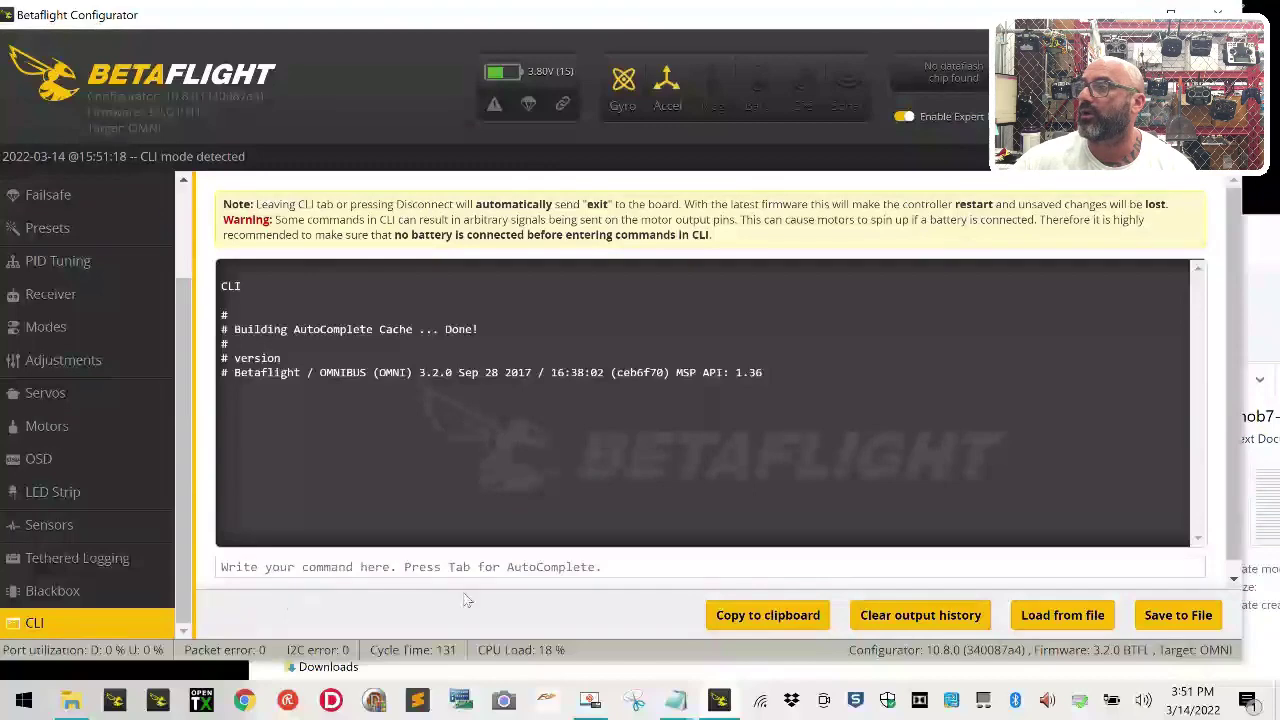
Step: Disconnect from the flight controller and turn off unstable releases in the Firmware Flasher
click(1228, 80)
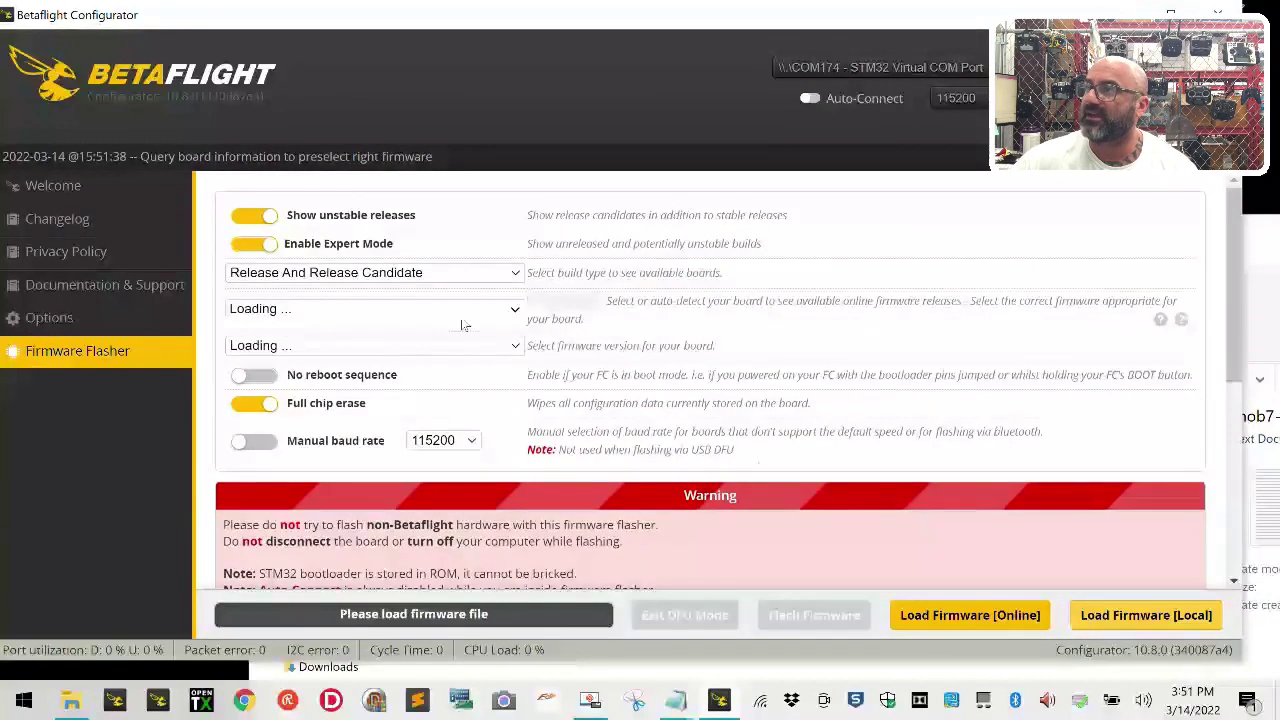
click(288, 215)
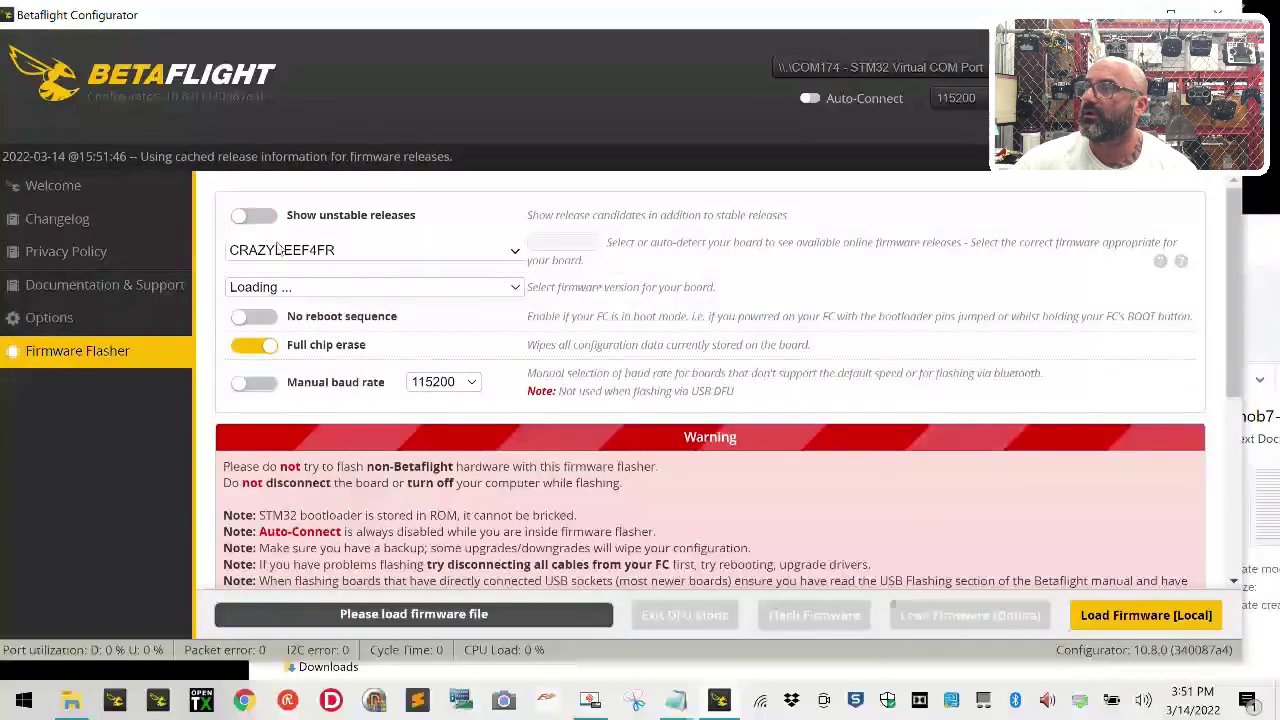
click(296, 252)
click(296, 260)
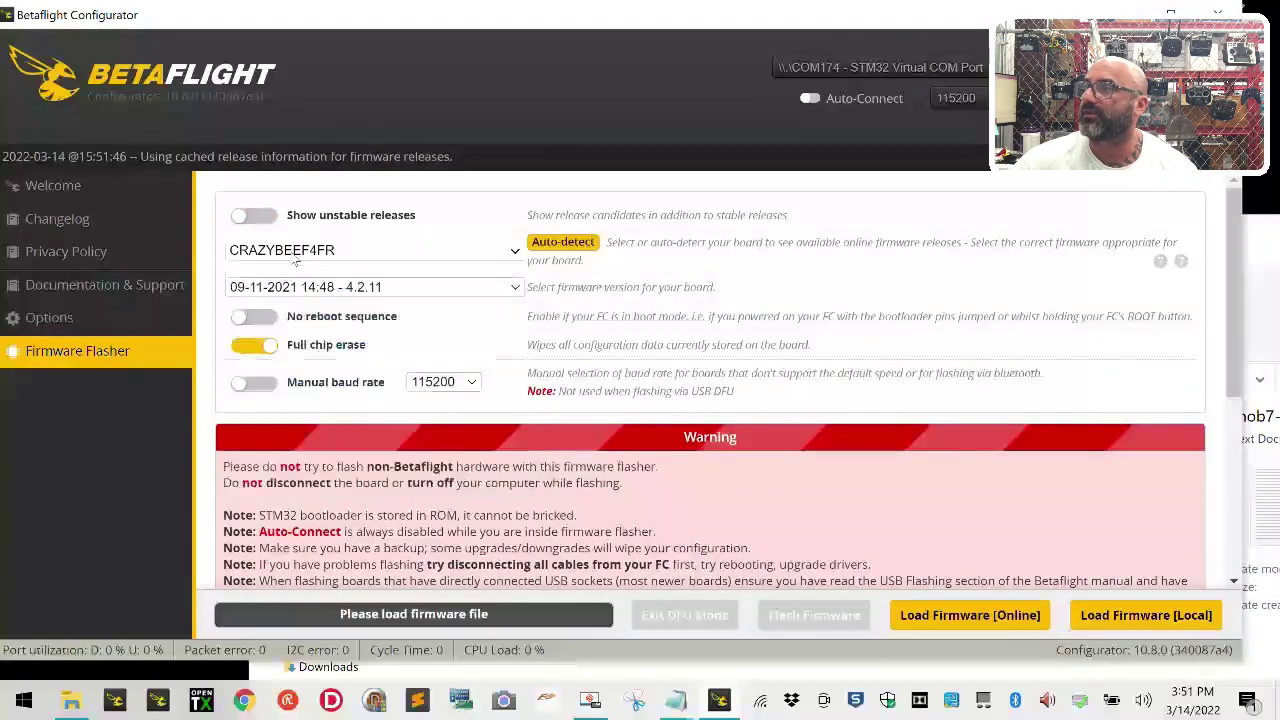
Step: Load the local firmware file betaflight_3.5.7_OMNIBUS.hex from Downloads and start flashing it to the board
click(1171, 632)
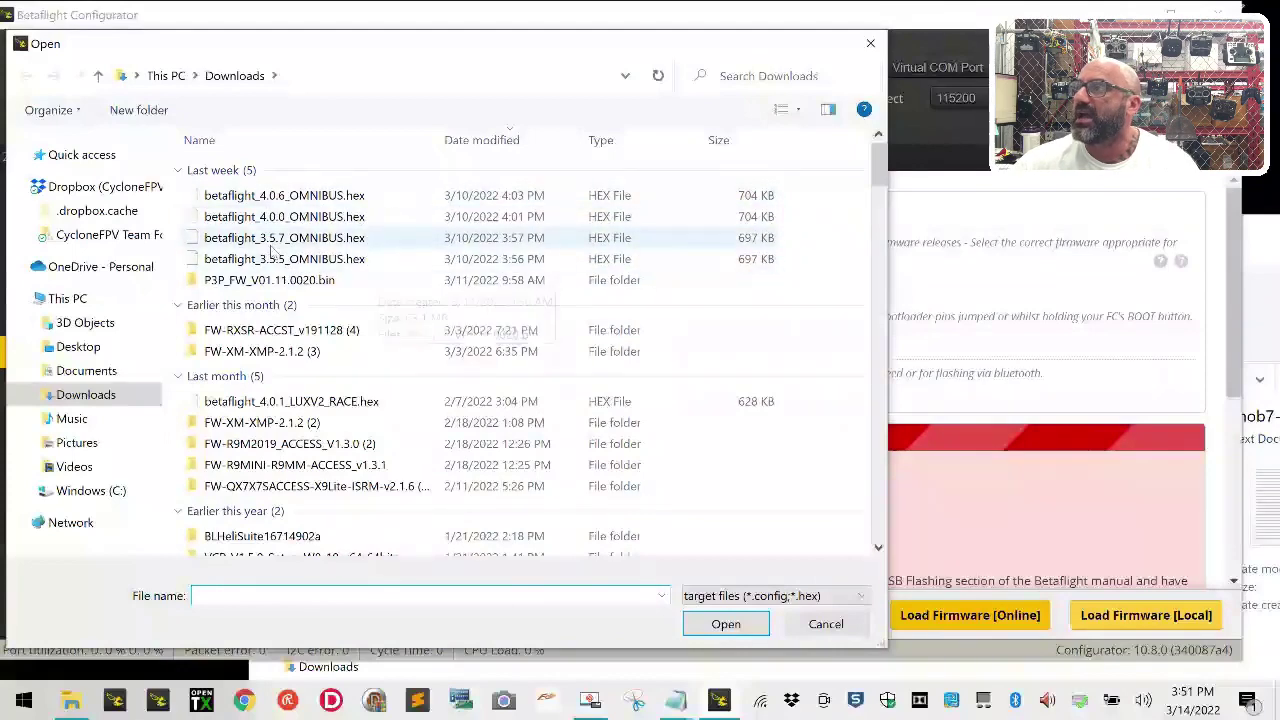
click(353, 240)
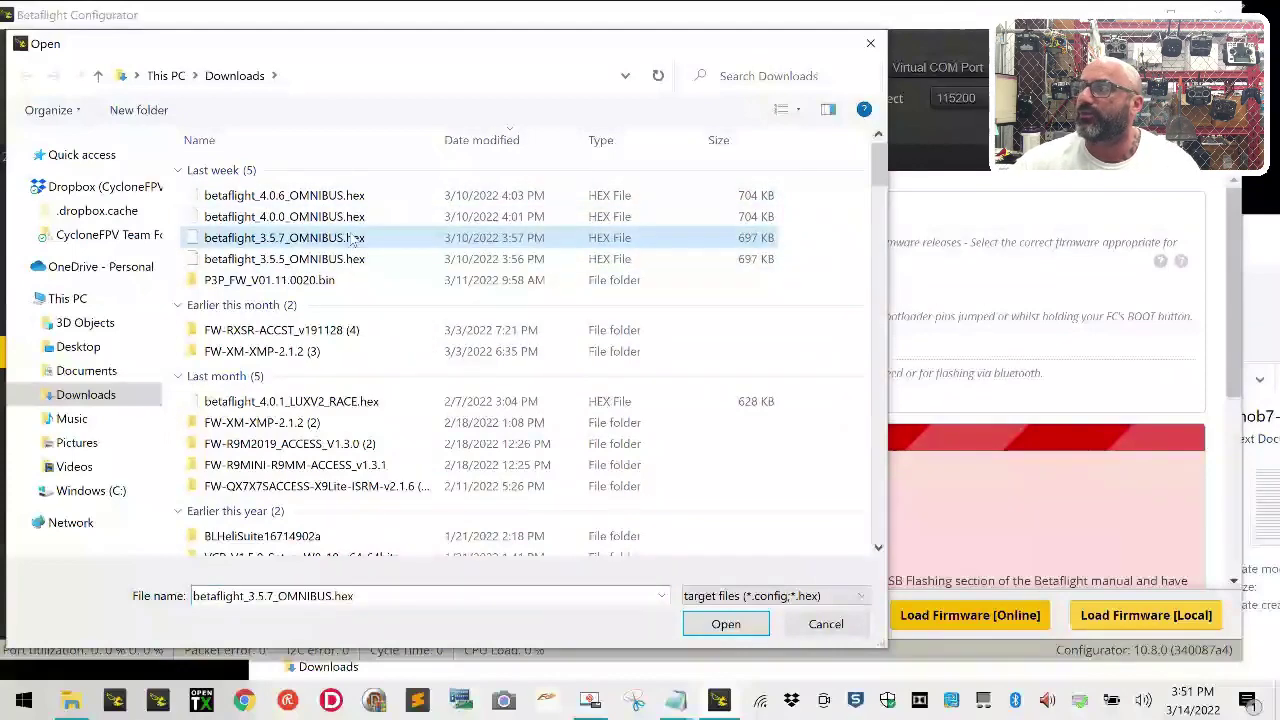
click(729, 627)
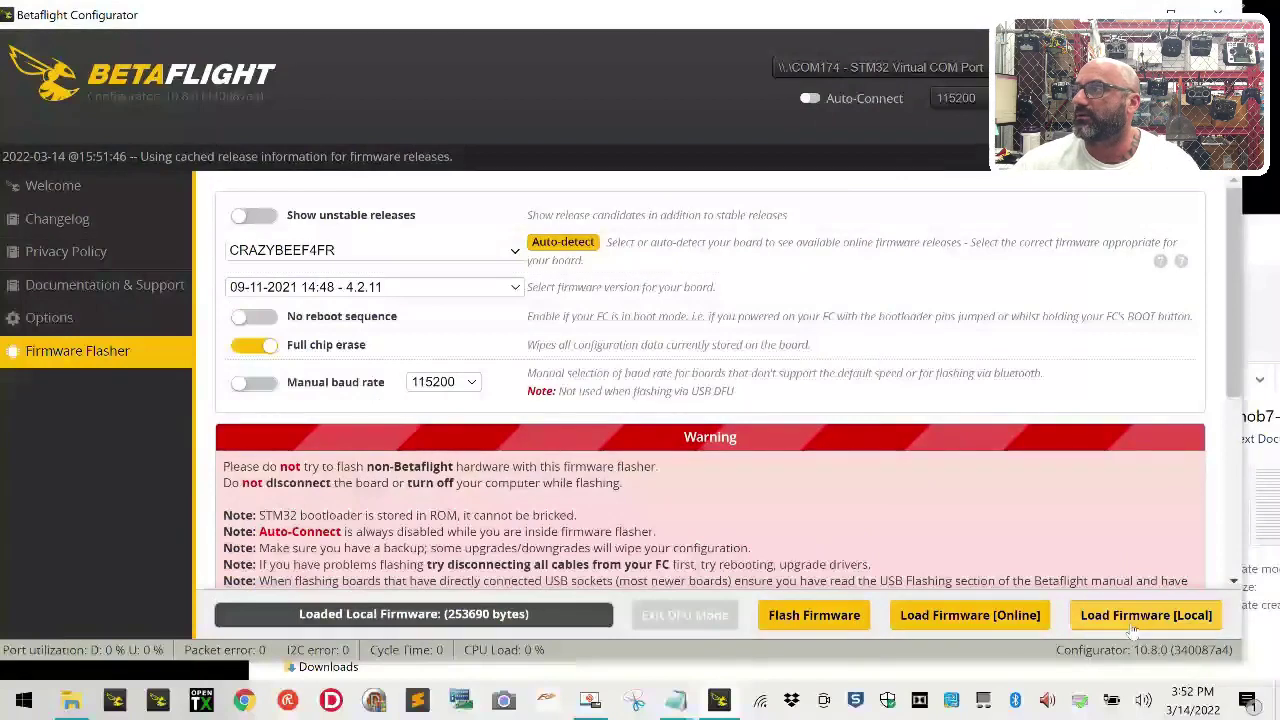
click(780, 626)
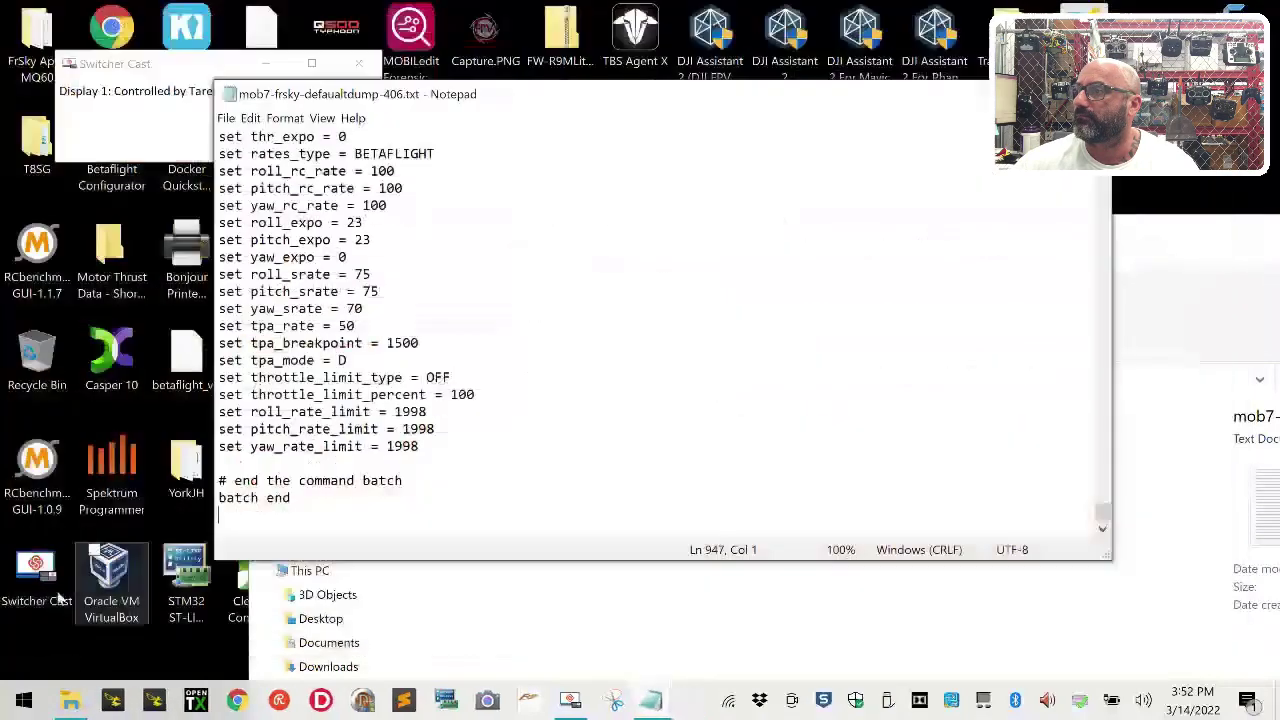
Step: Restart Betaflight Configurator, reload betaflight_3.5.7_OMNIBUS.hex and try to flash it to the board in DFU mode
click(166, 706)
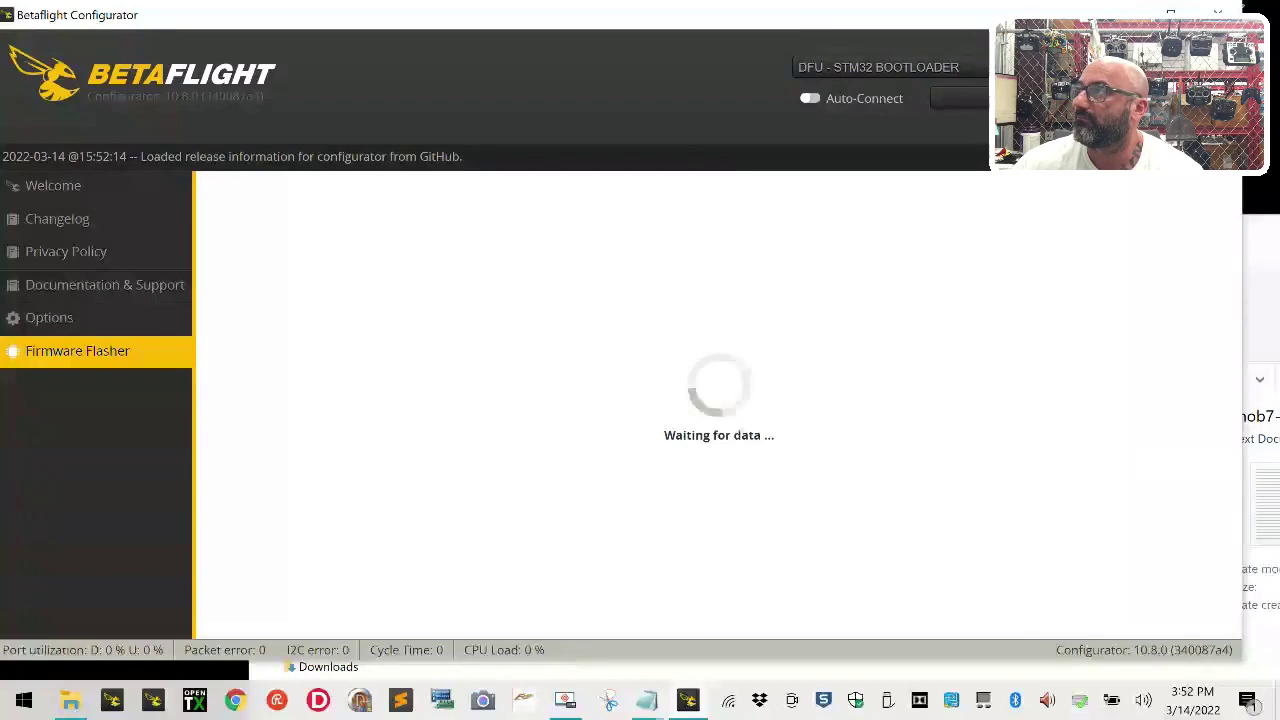
click(1218, 14)
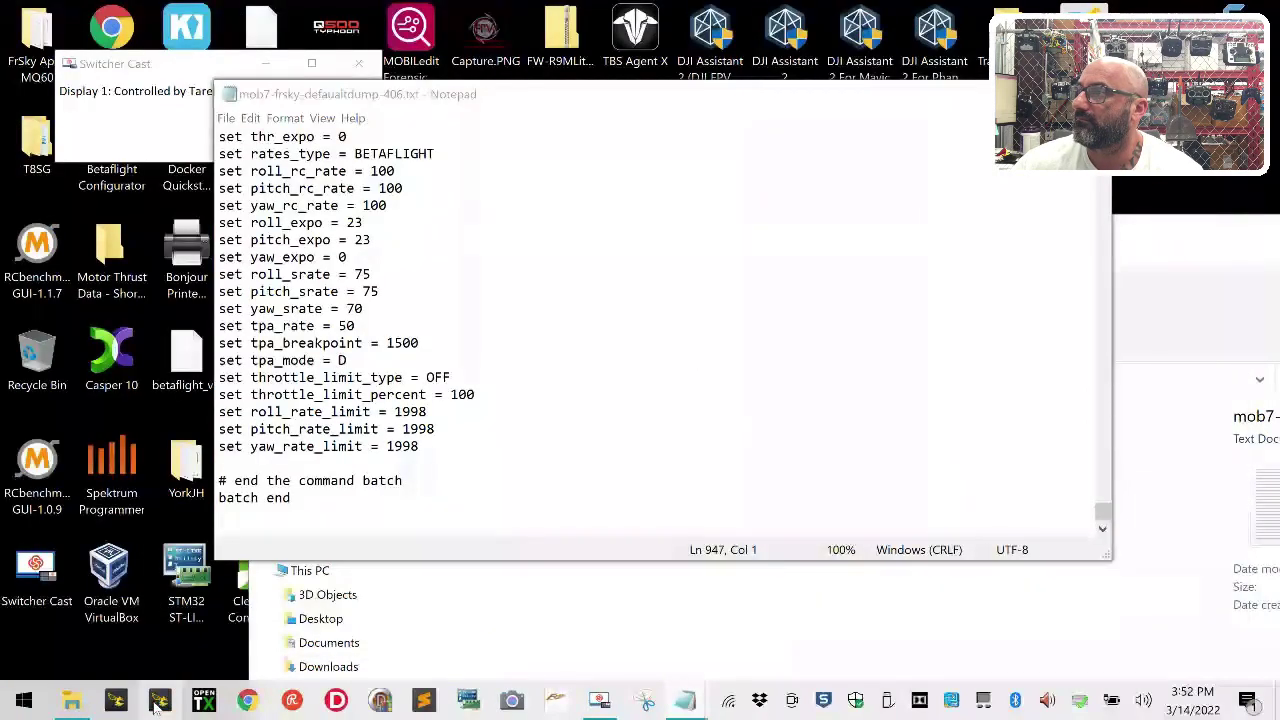
click(158, 701)
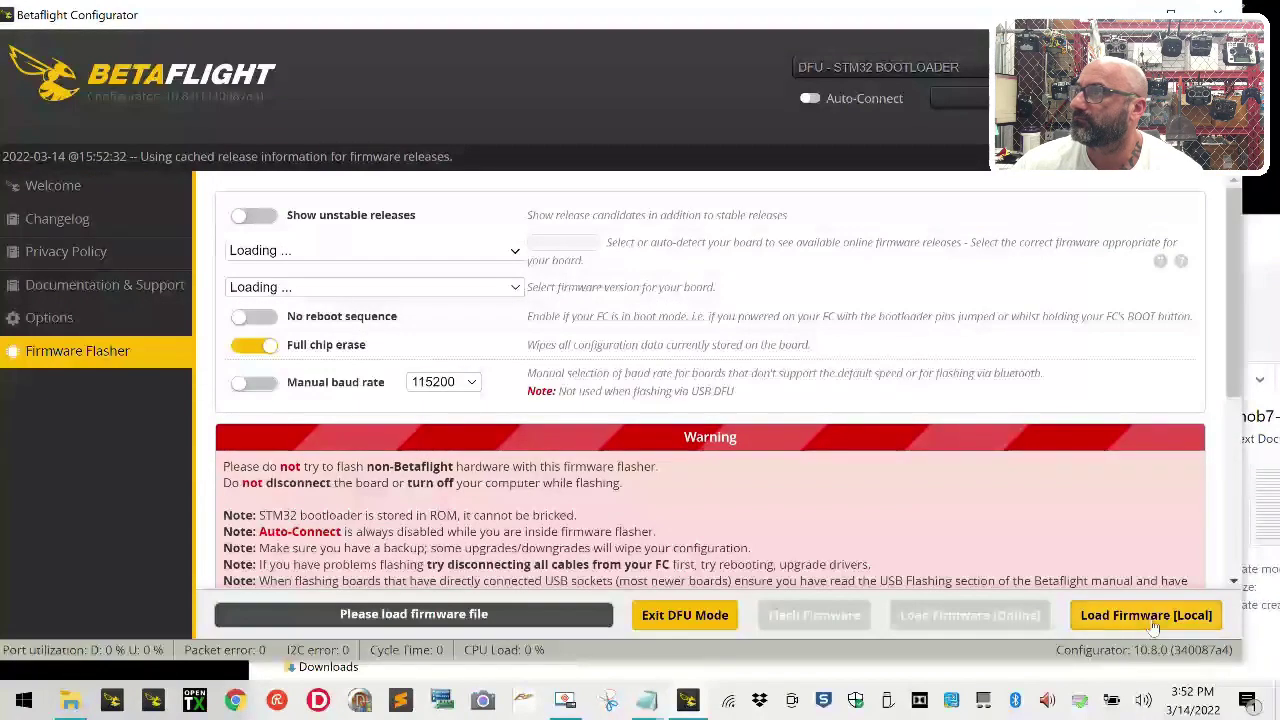
click(1140, 615)
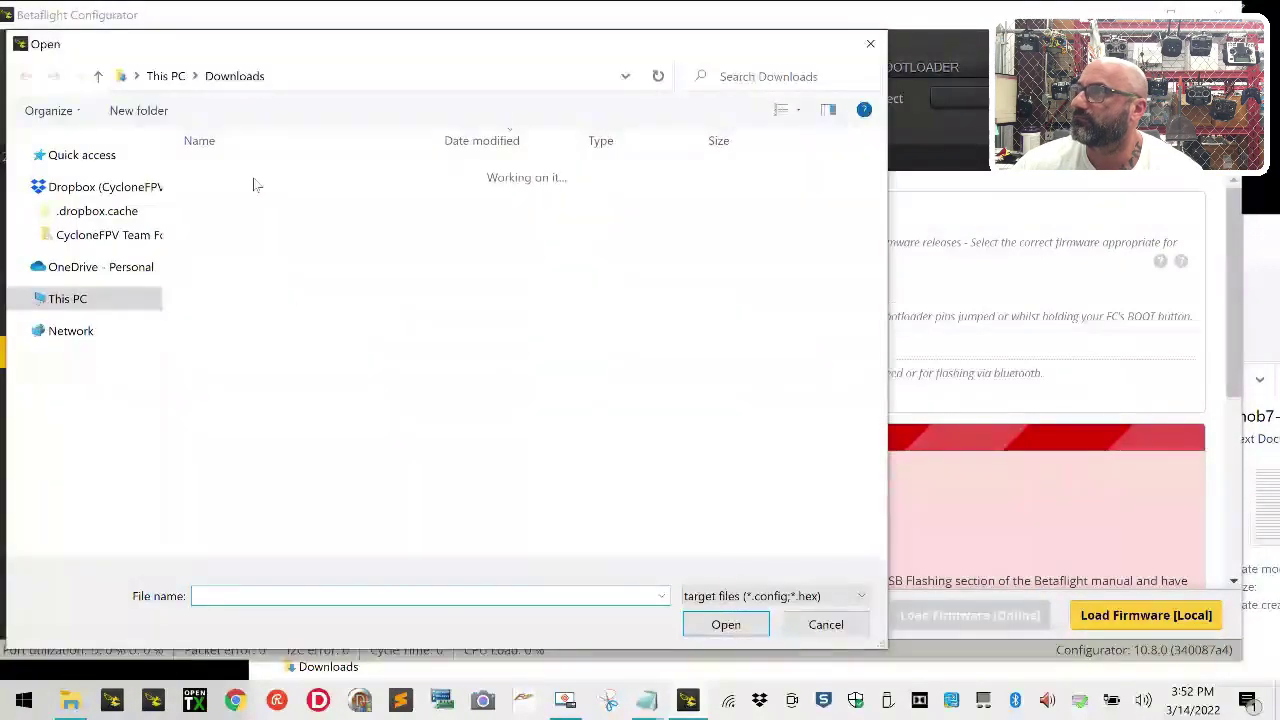
click(289, 238)
double_click(289, 238)
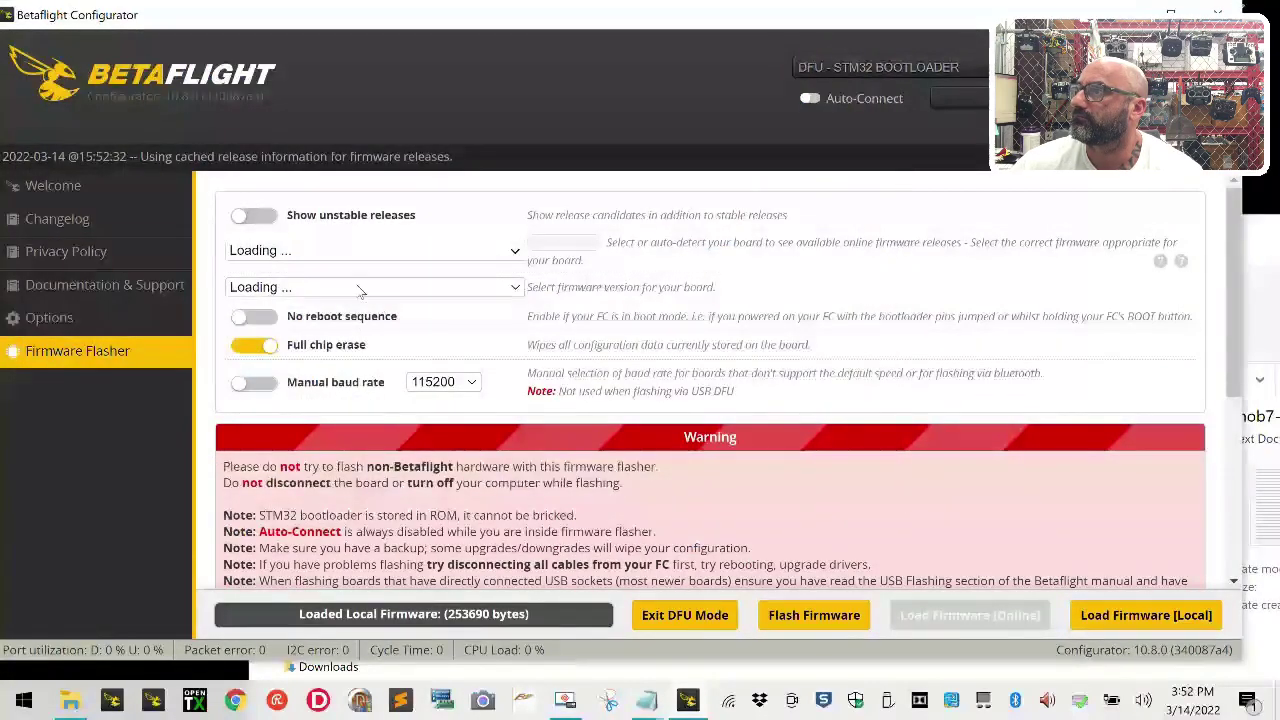
click(791, 624)
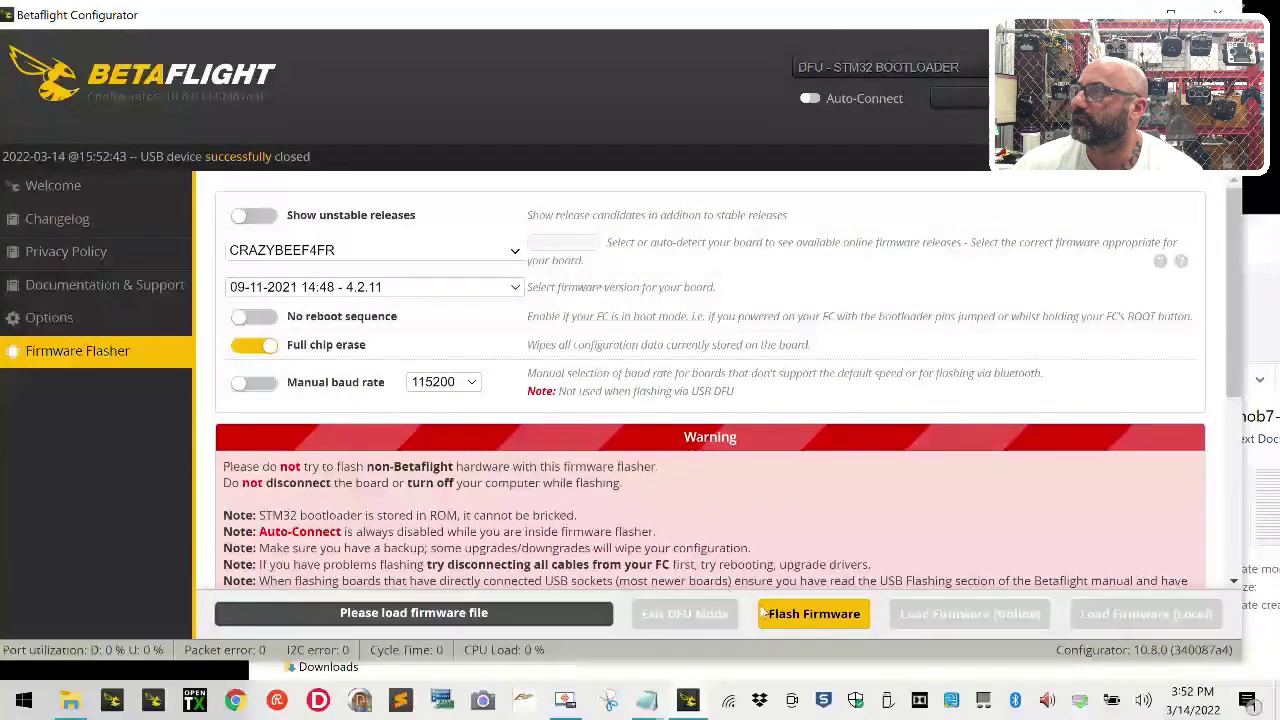
click(814, 614)
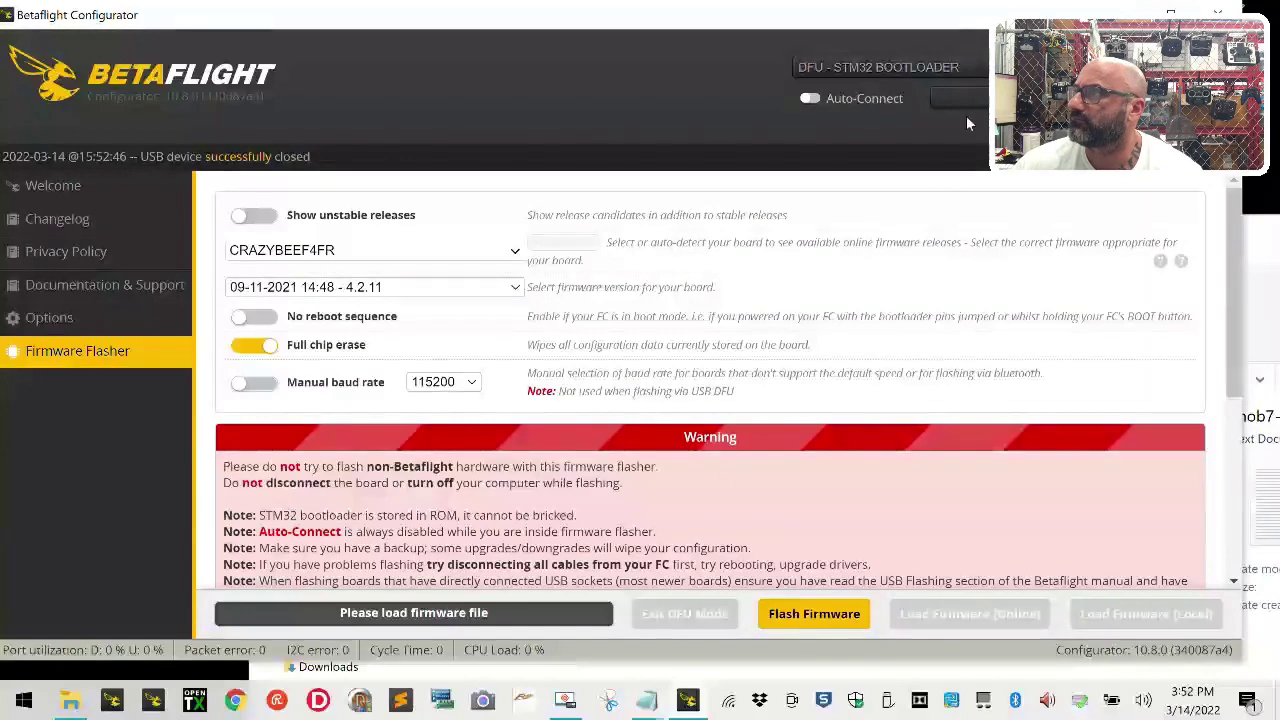
Step: Close and reopen the configurator, then try again to load and flash the local 3.5.7 OMNIBUS firmware
click(1218, 8)
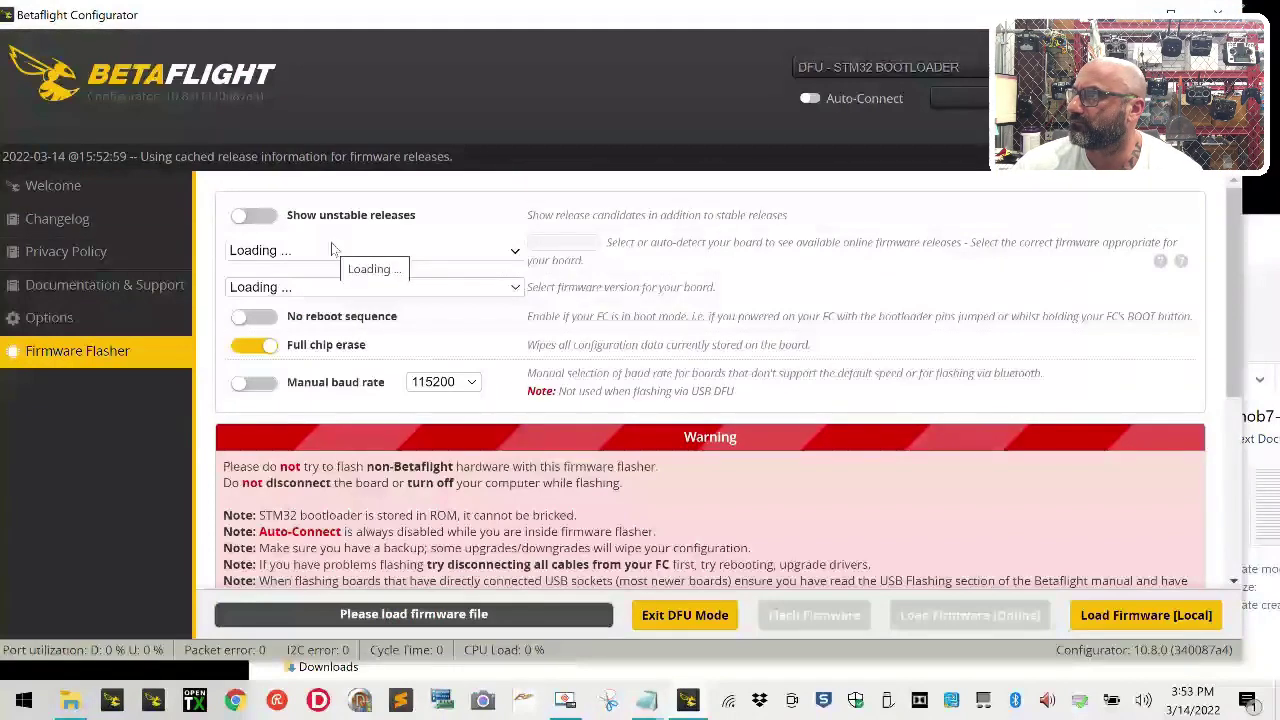
click(1183, 618)
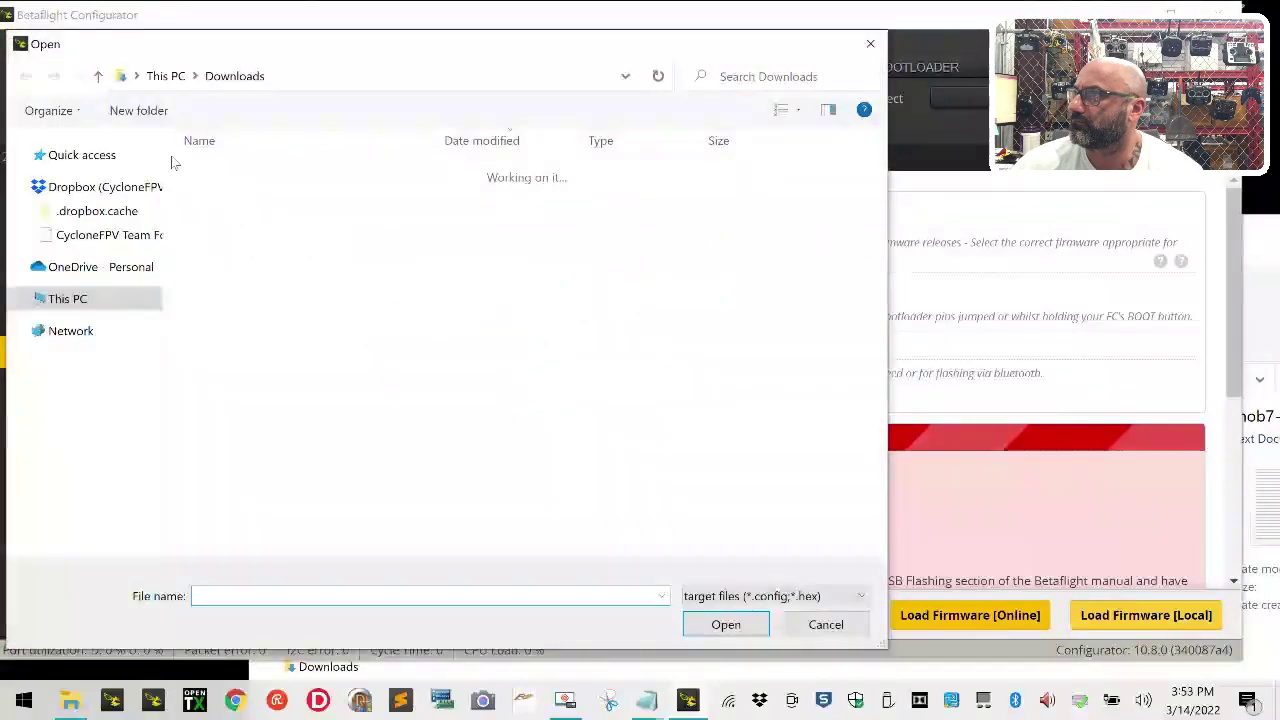
double_click(308, 246)
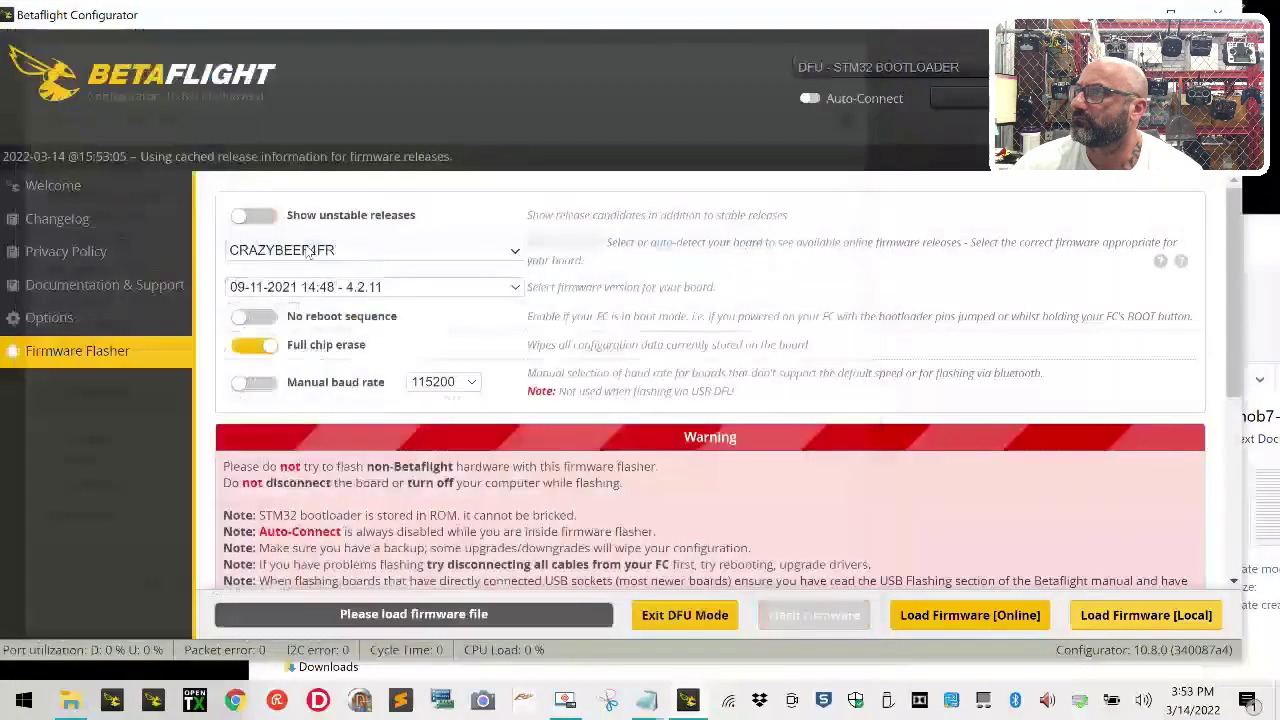
click(814, 614)
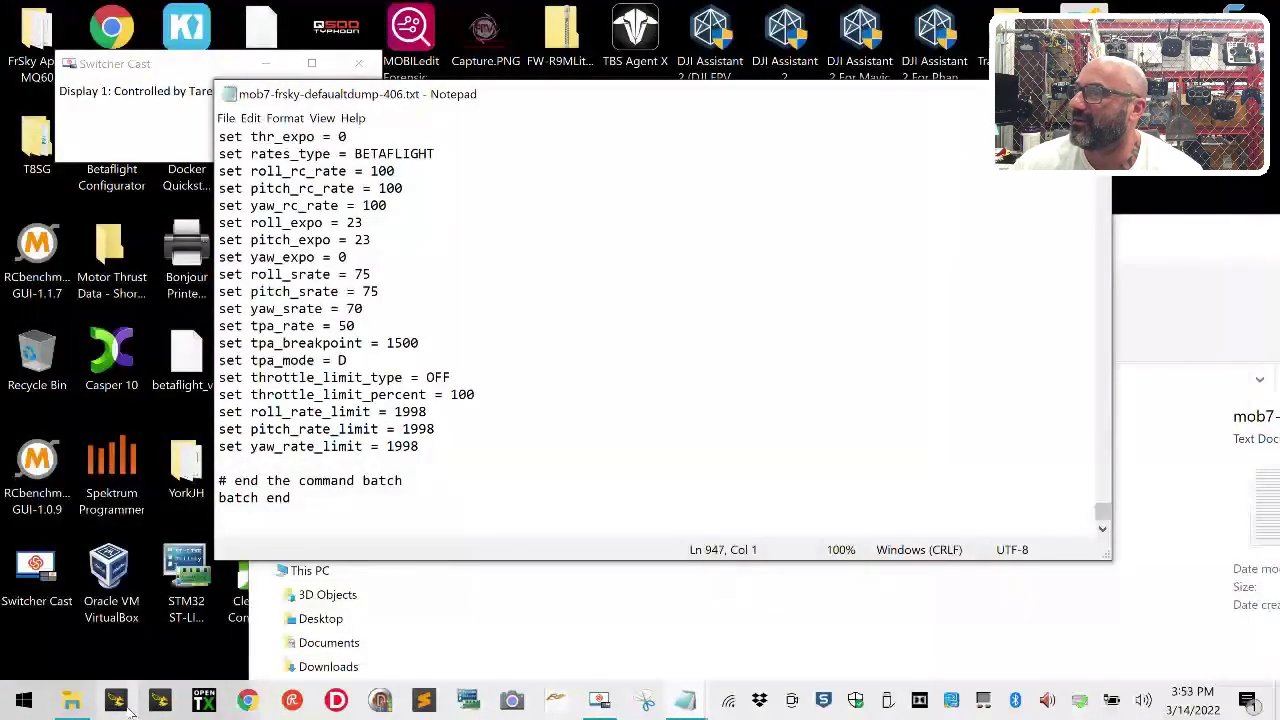
Step: Switch to Betaflight Configurator 10.7.1, dismiss the outdated-version notice, and load and flash betaflight_3.5.7_OMNIBUS.hex
click(118, 702)
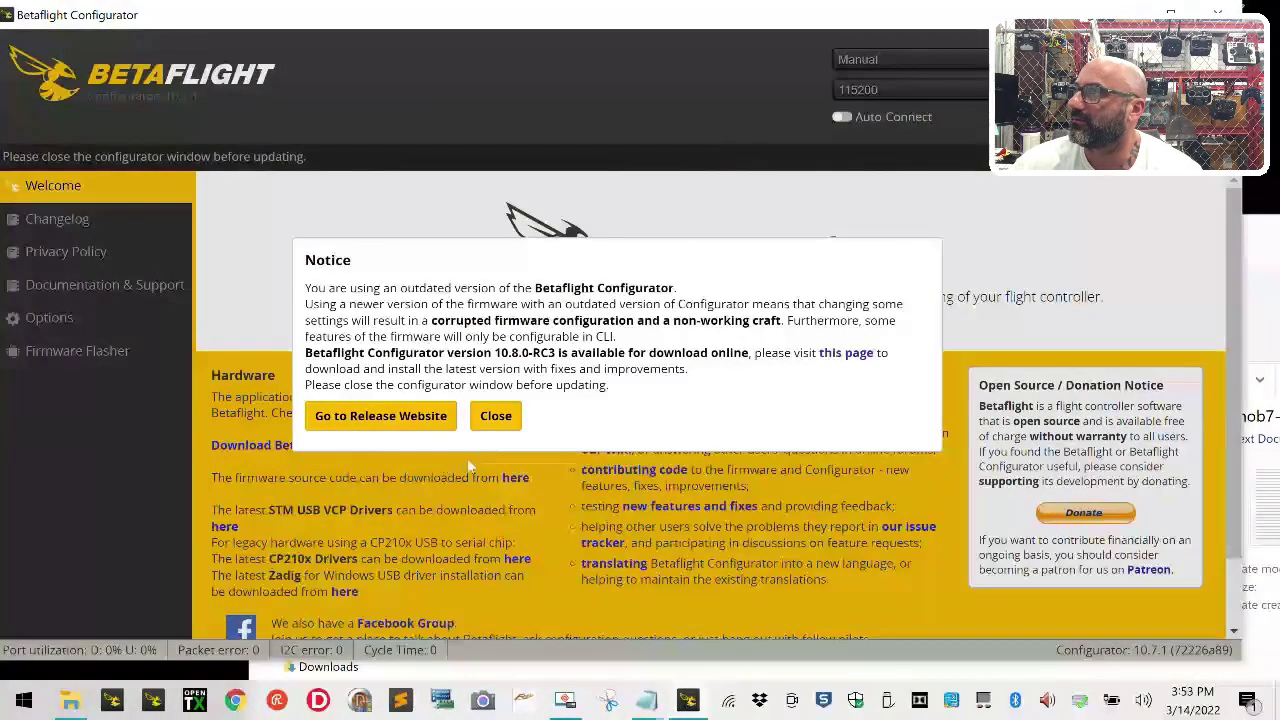
click(494, 414)
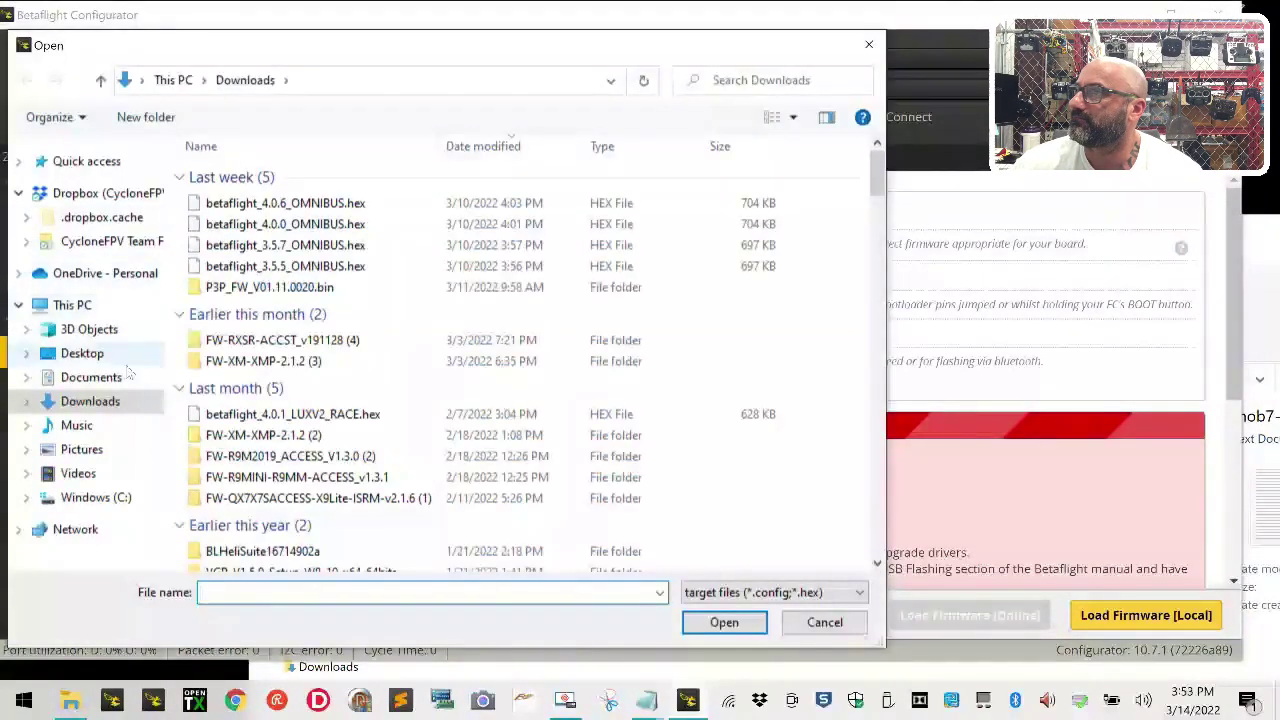
double_click(350, 245)
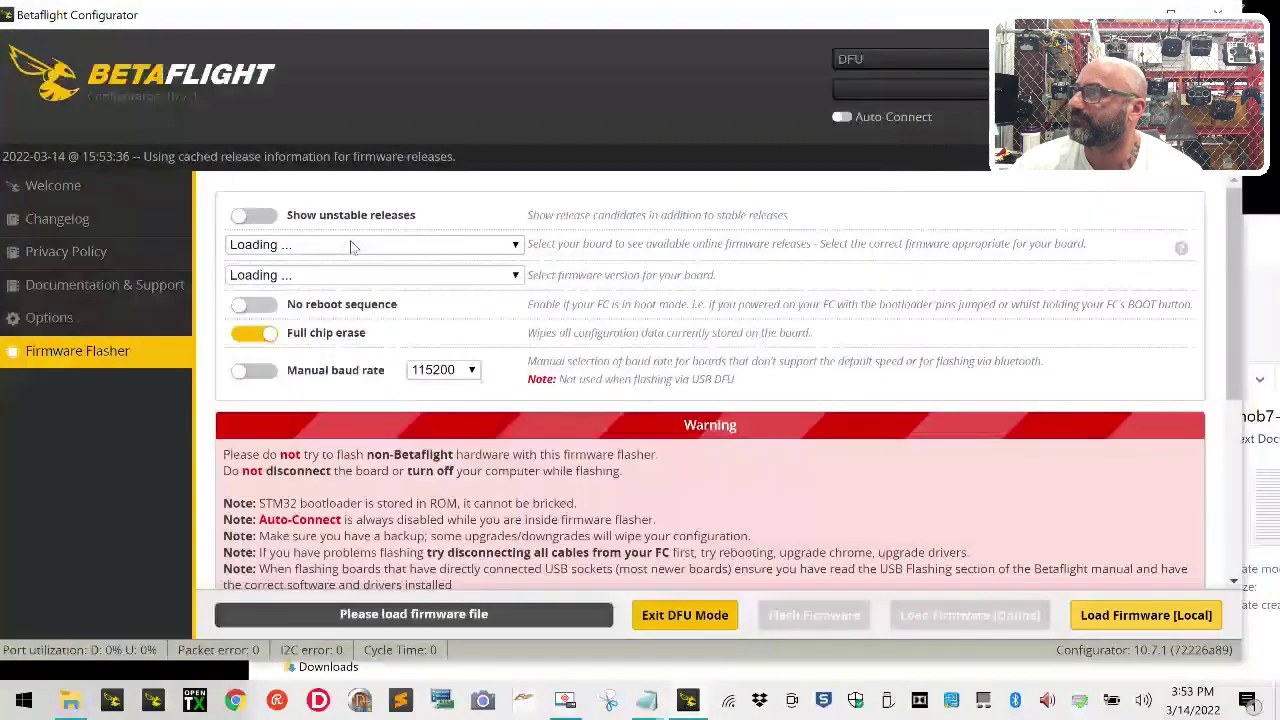
click(832, 618)
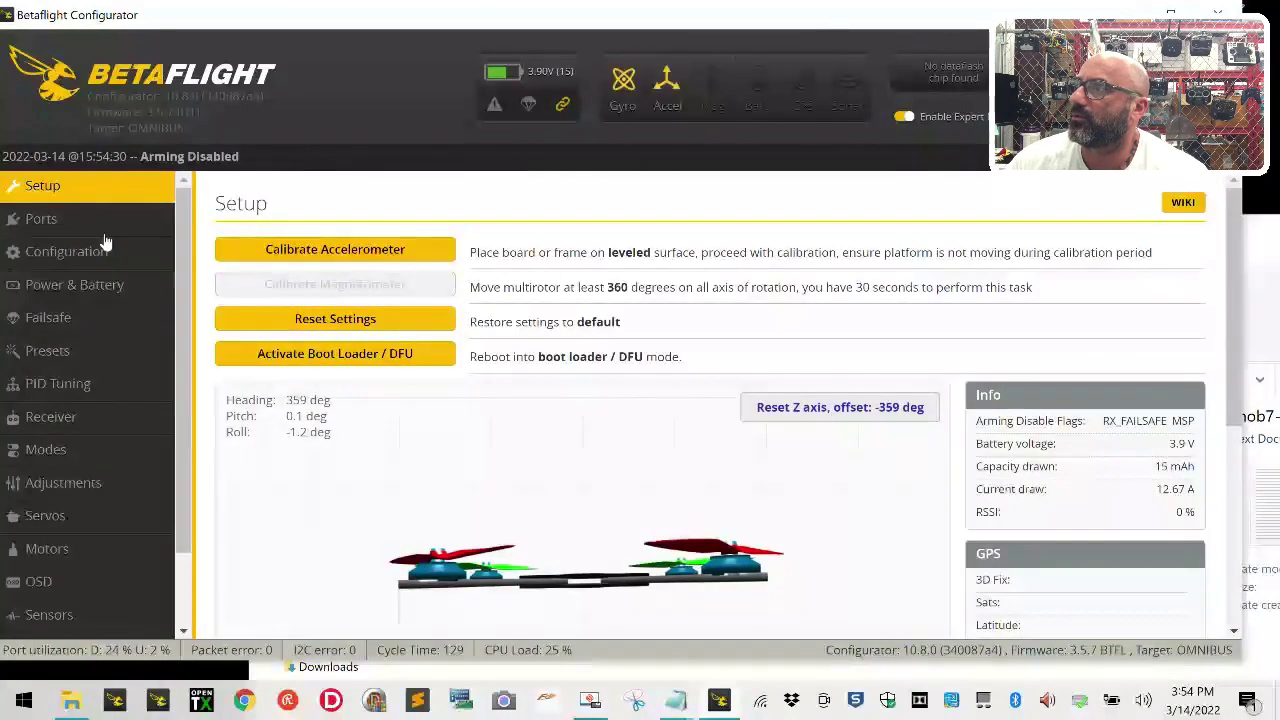
Step: Save the port configuration with Serial Rx enabled on UART3 and reboot the flight controller
click(60, 219)
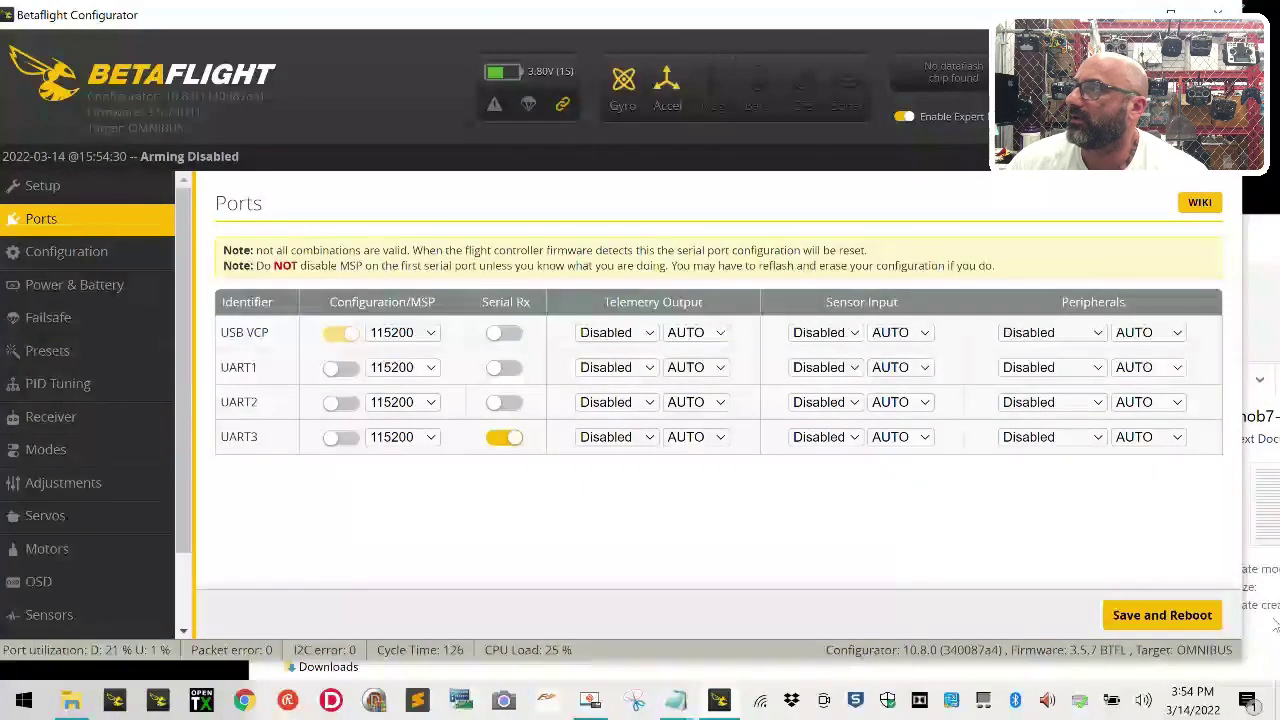
click(1162, 615)
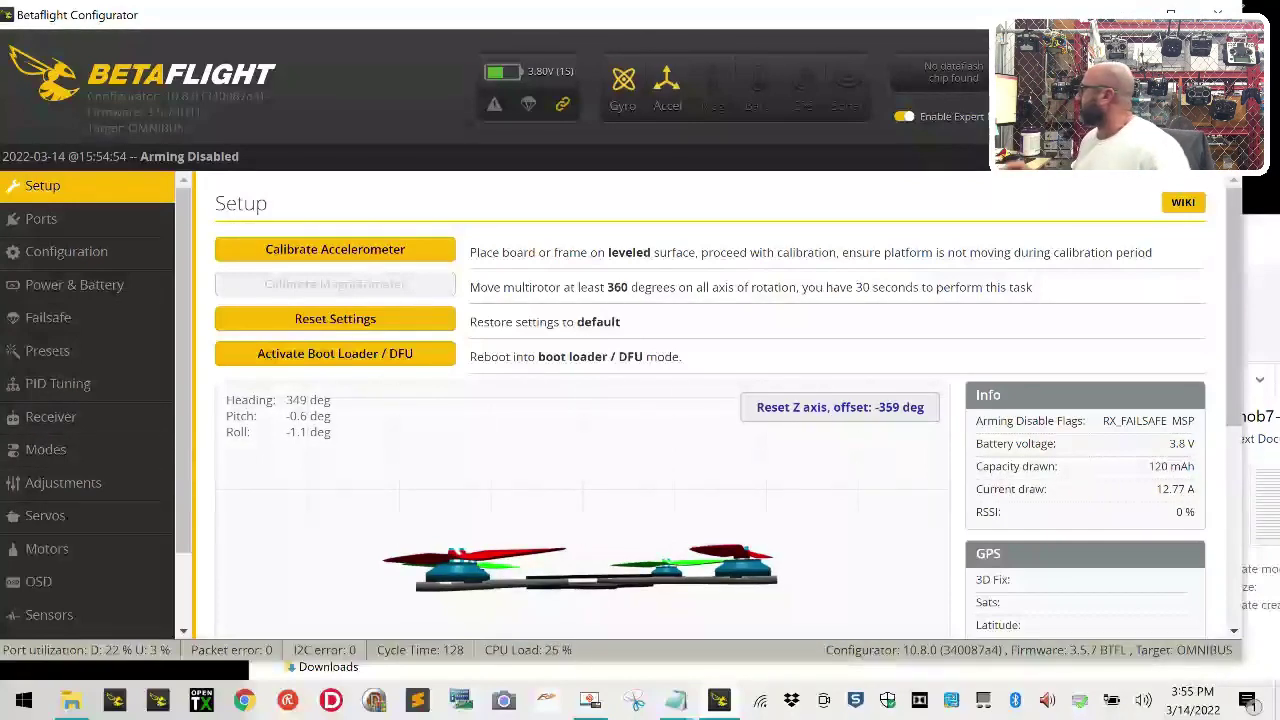
Step: Enable the TELEMETRY feature in the flight controller configuration, leave AIRMODE off, and save and reboot
click(48, 250)
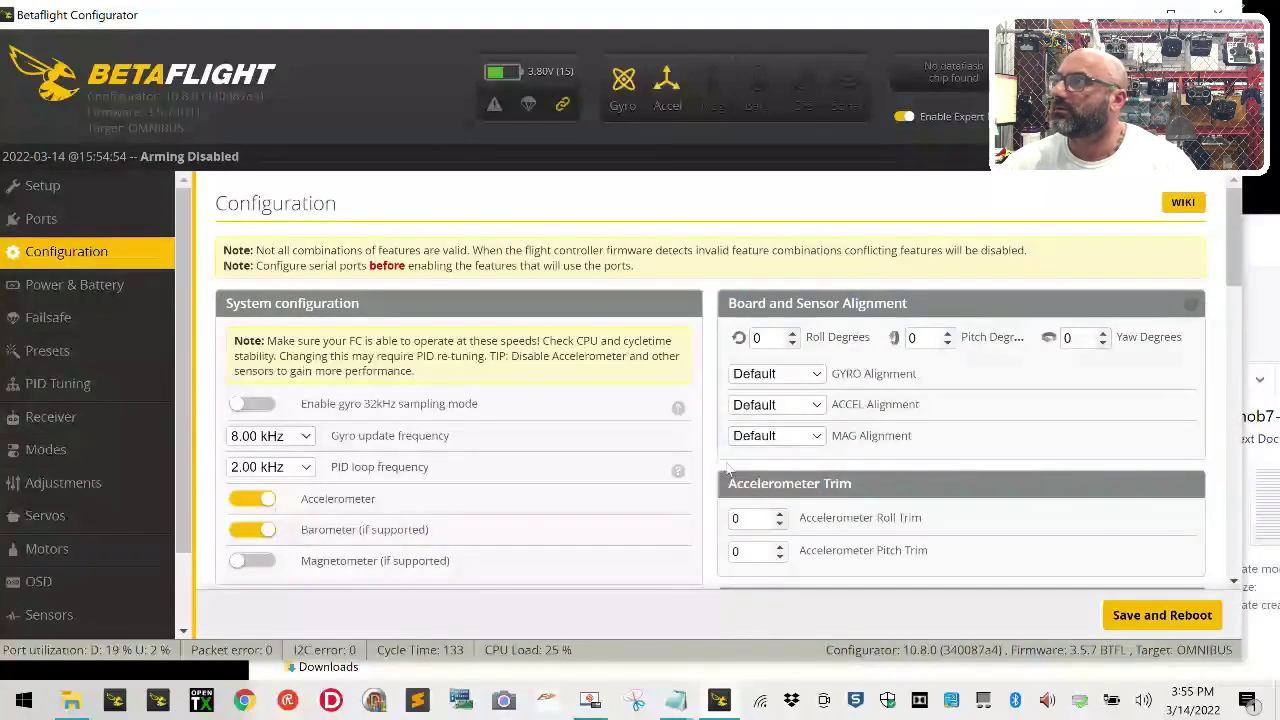
scroll(620, 452, down, 10)
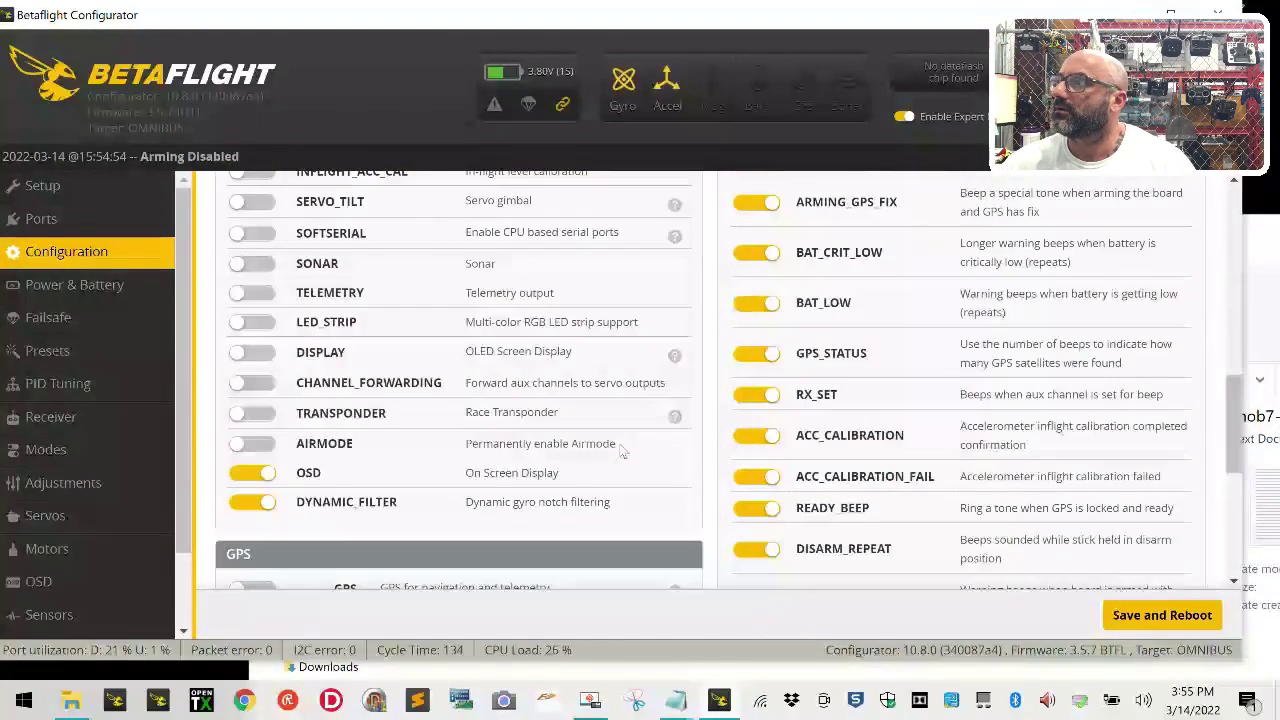
click(252, 444)
click(252, 444)
click(253, 295)
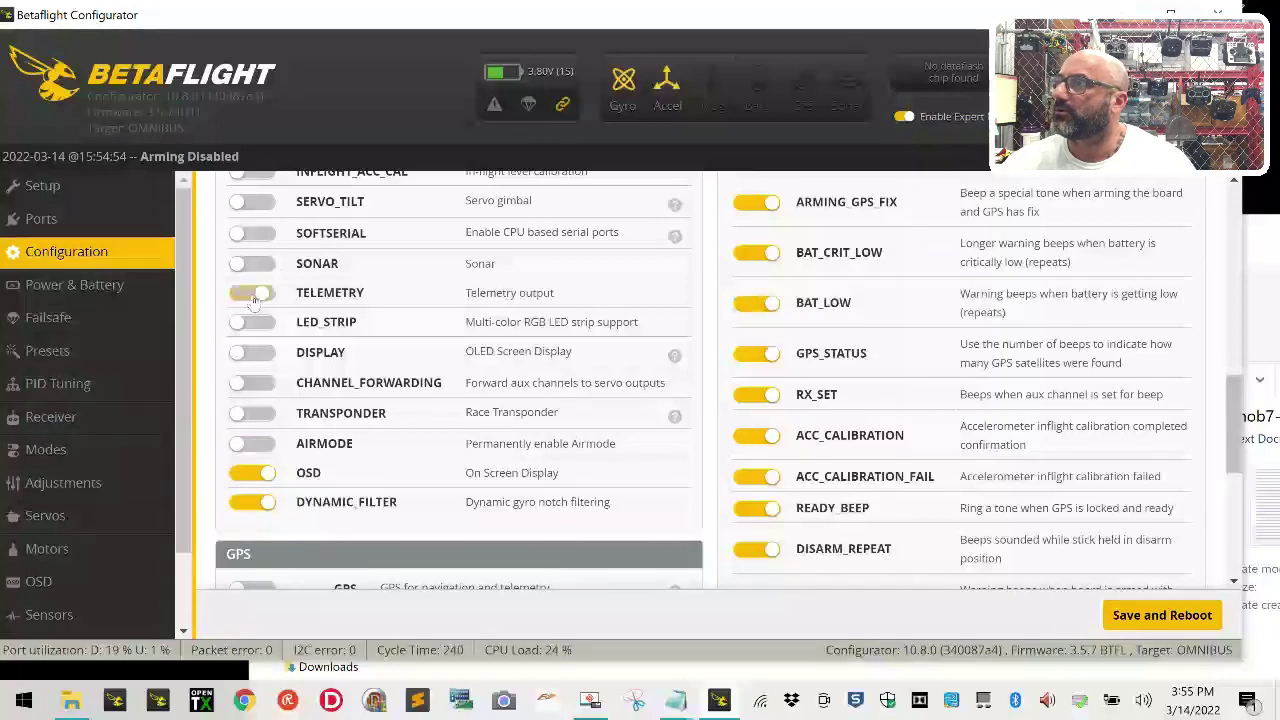
scroll(871, 486, down, 5)
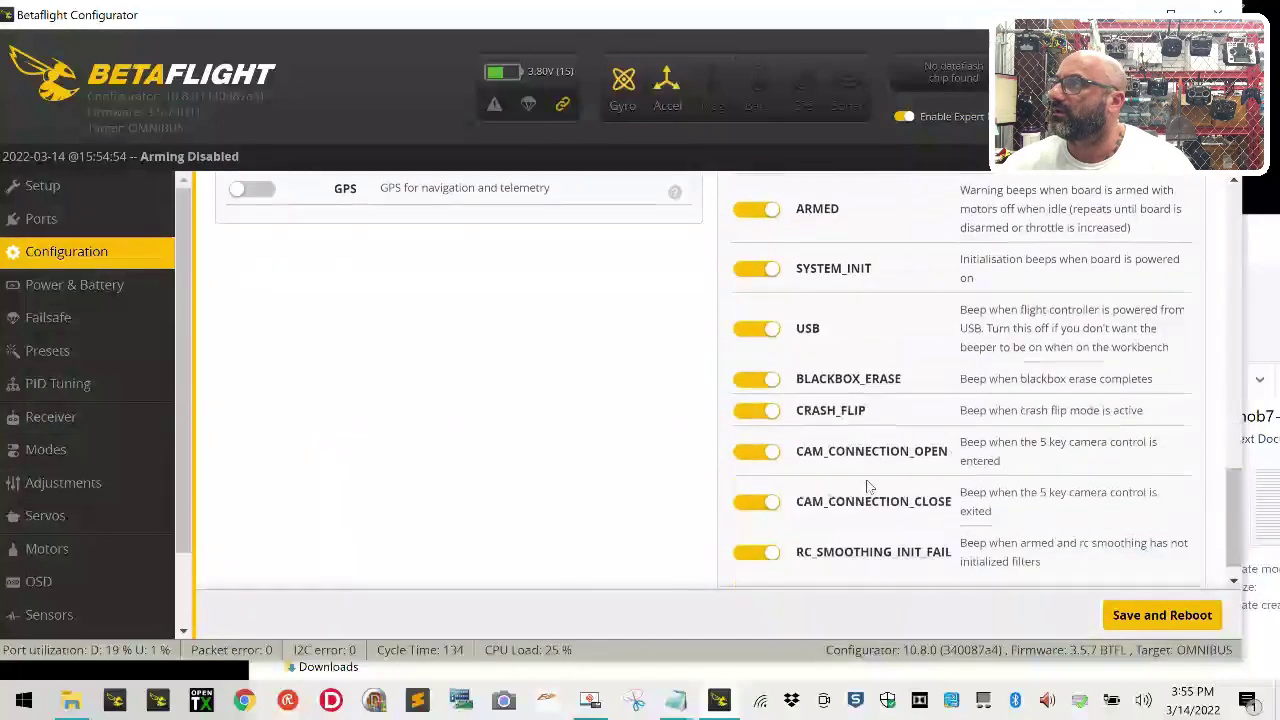
scroll(942, 537, up, 10)
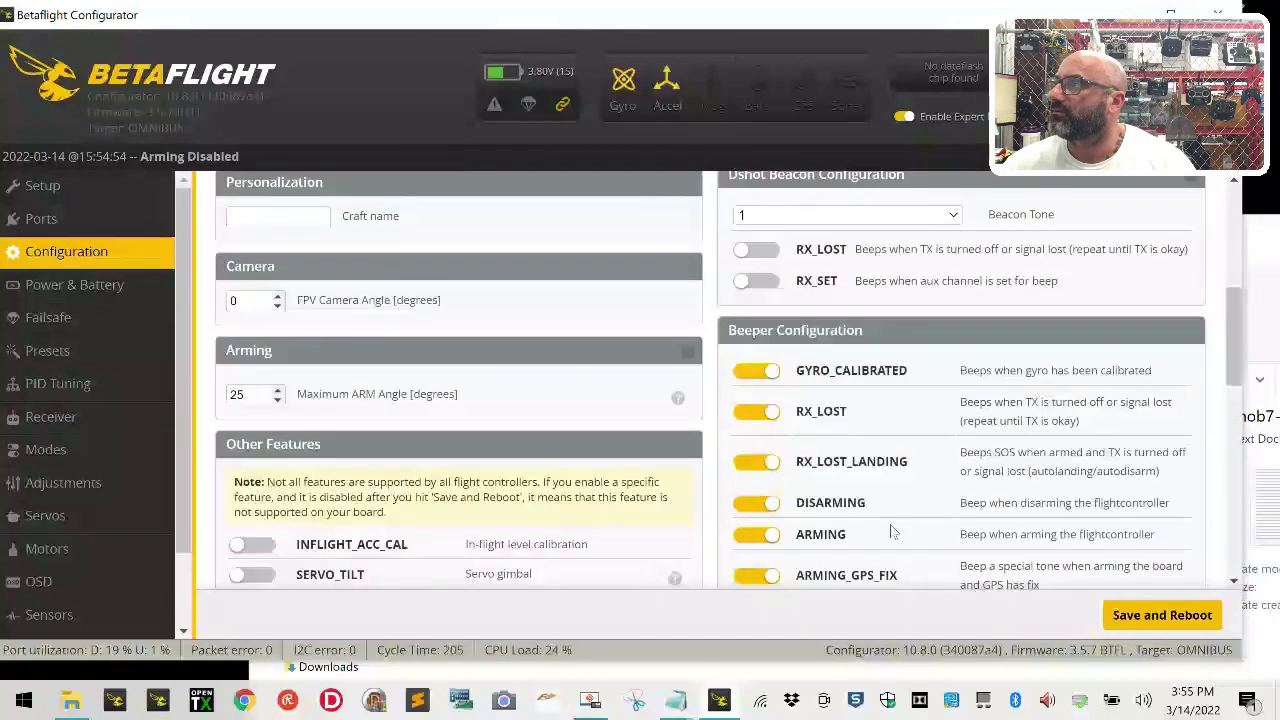
click(1162, 615)
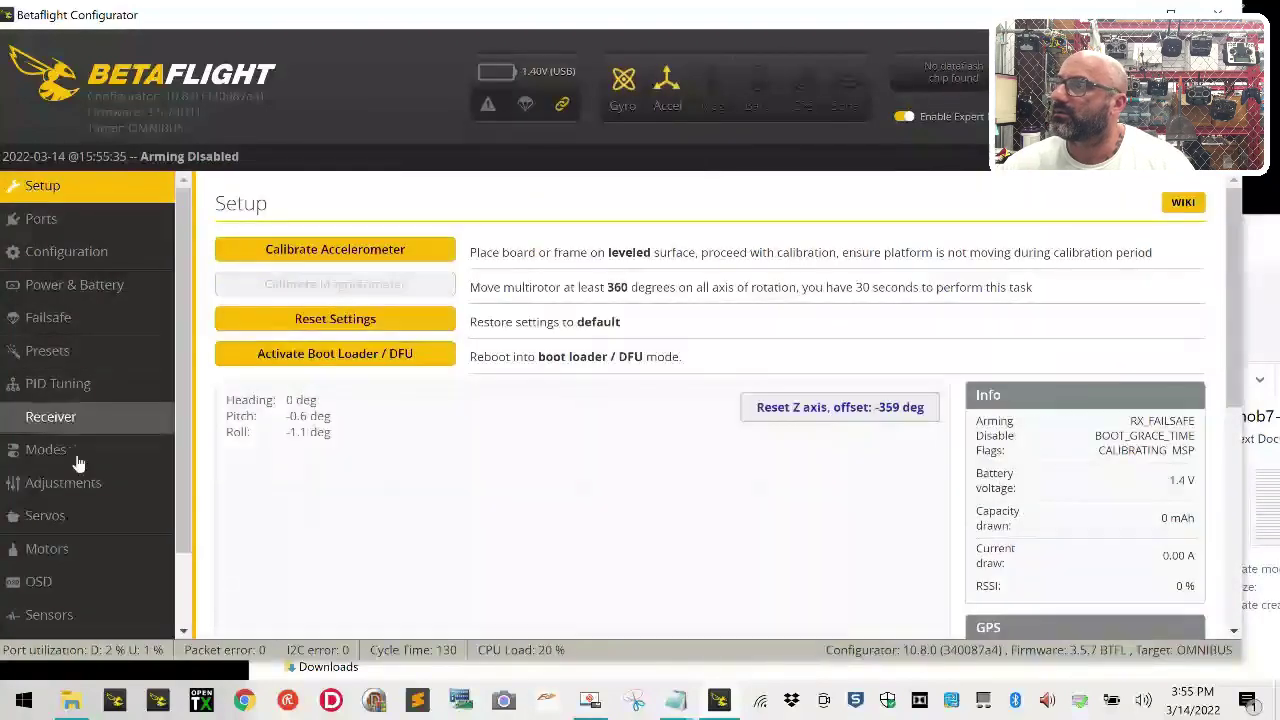
Step: Set the receiver mode to Serial (via UART) with SBUS as the serial receiver provider, and save and reboot
click(117, 420)
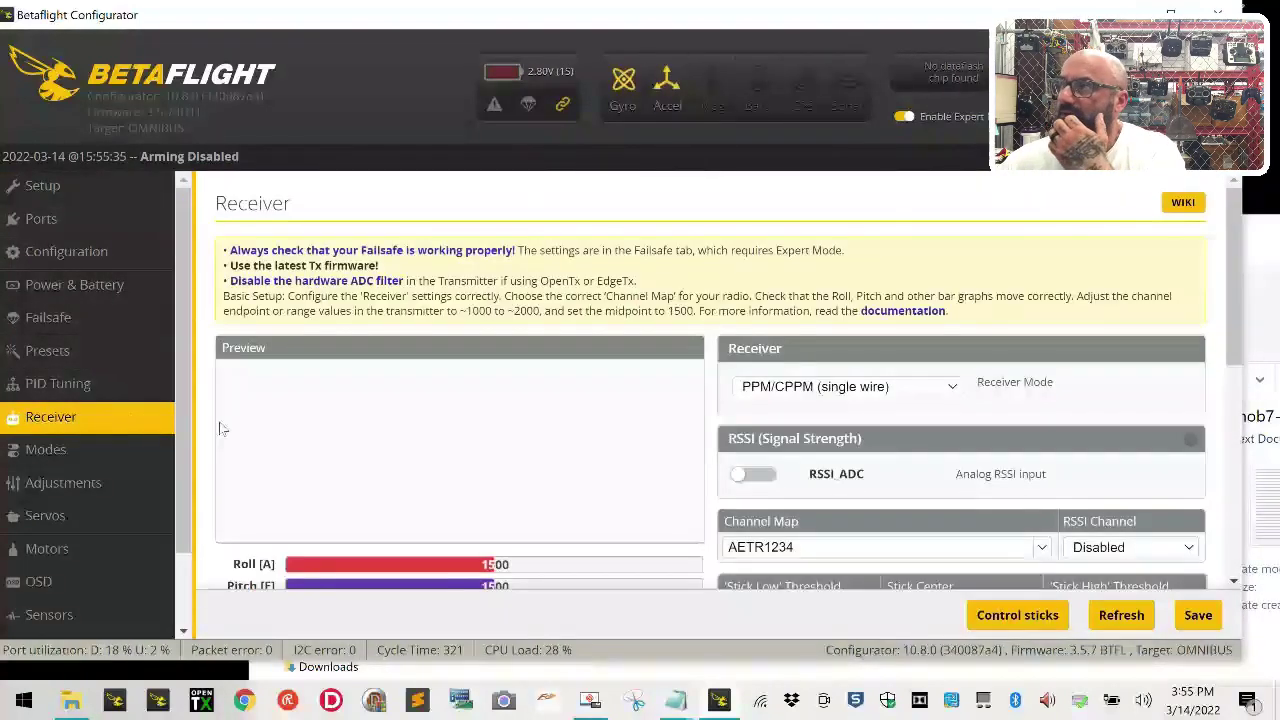
click(912, 387)
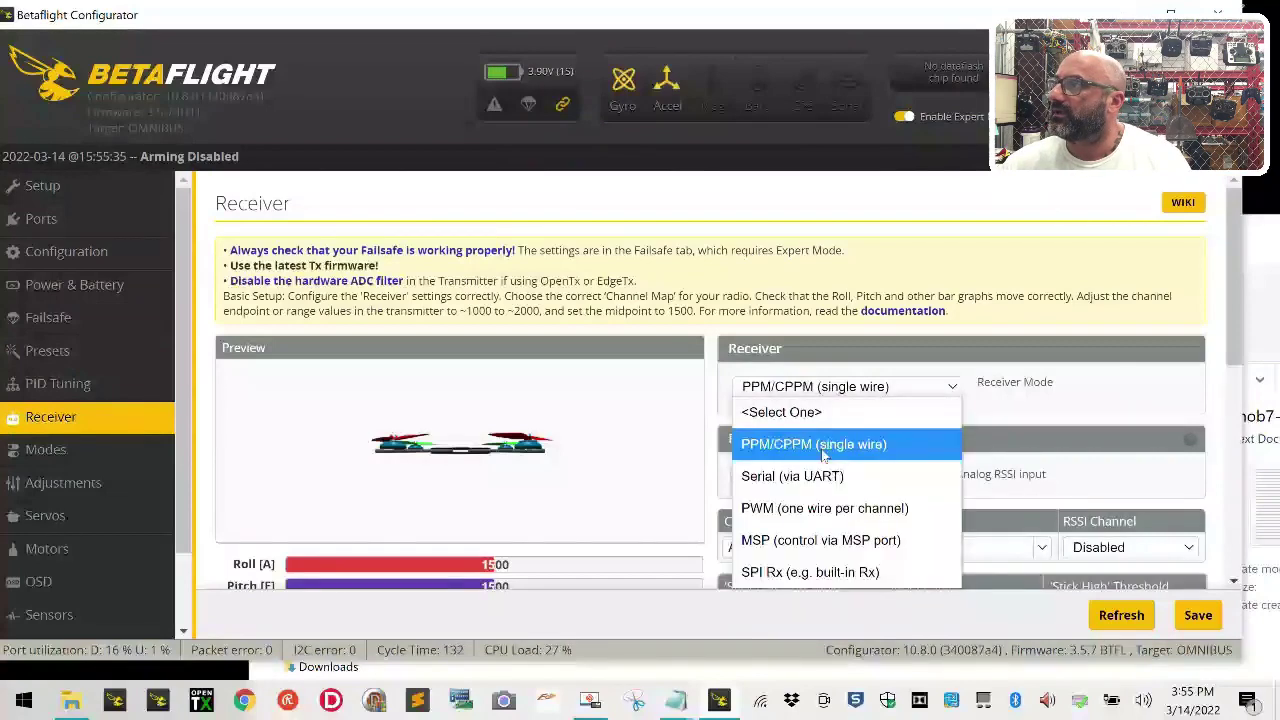
click(800, 476)
click(810, 476)
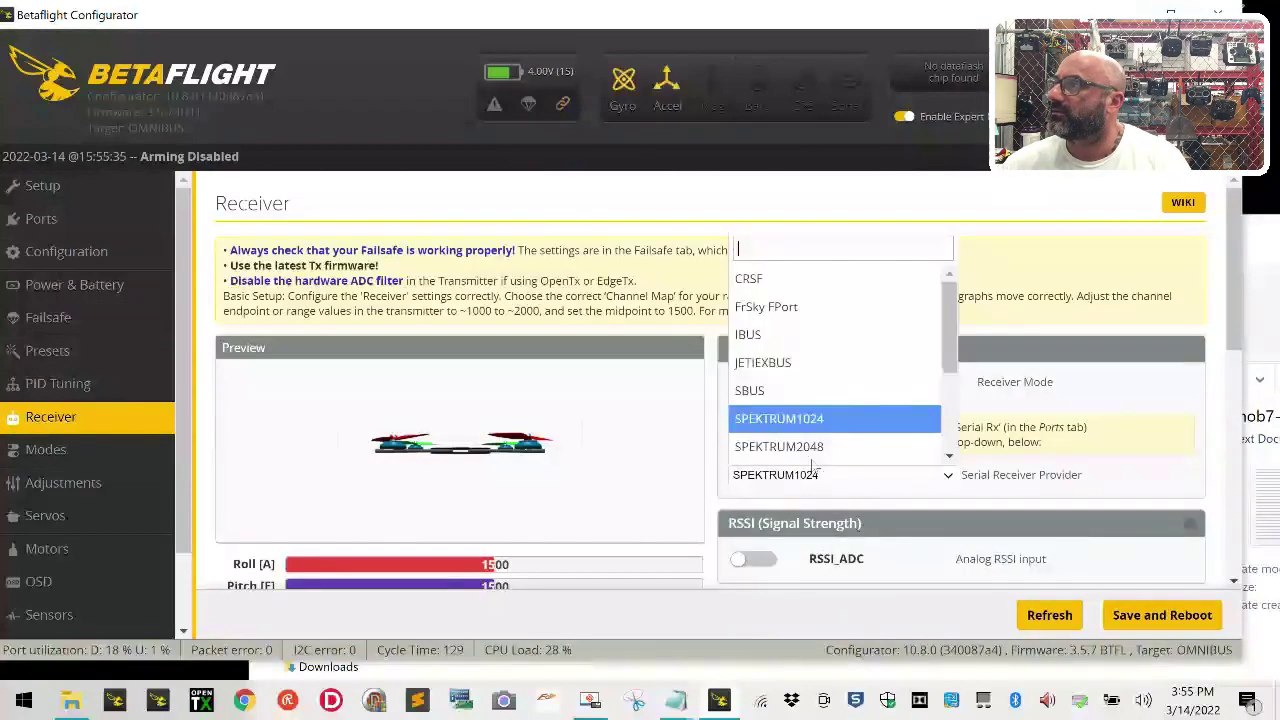
click(790, 364)
click(1165, 616)
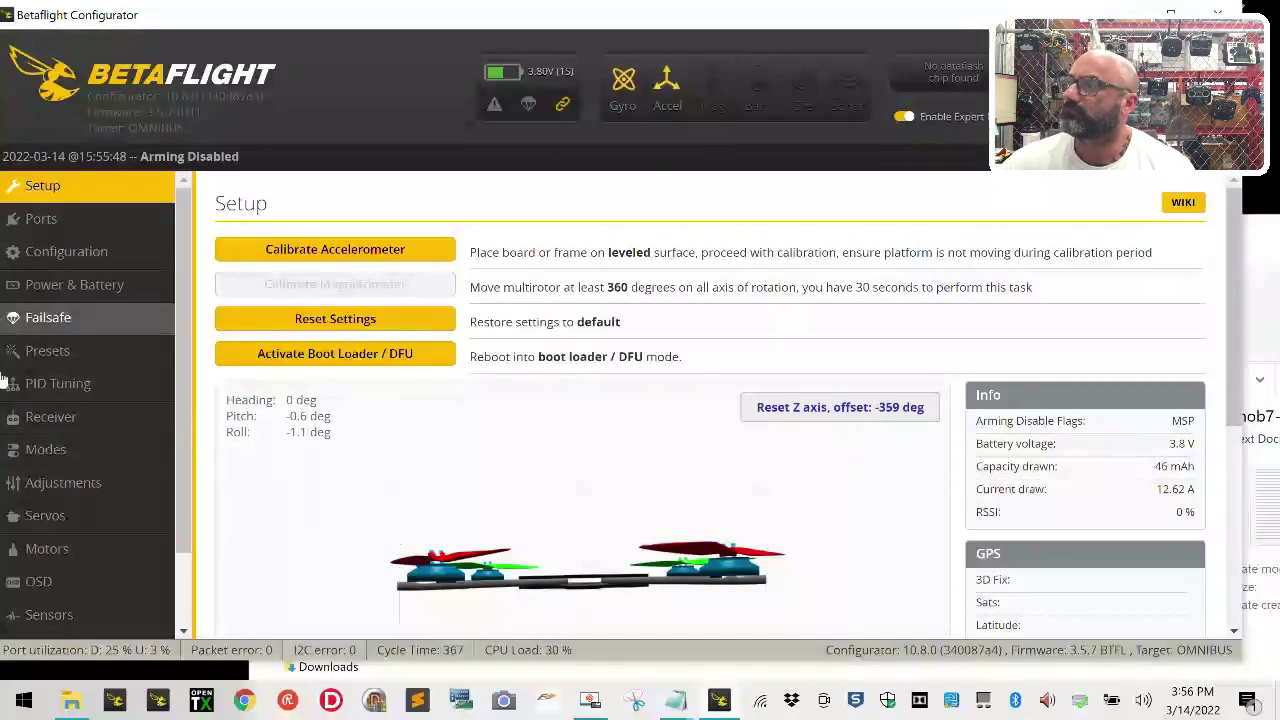
Step: Check the receiver channels, and add an ARM mode range on AUX 1 from 1300 to 2100
click(80, 449)
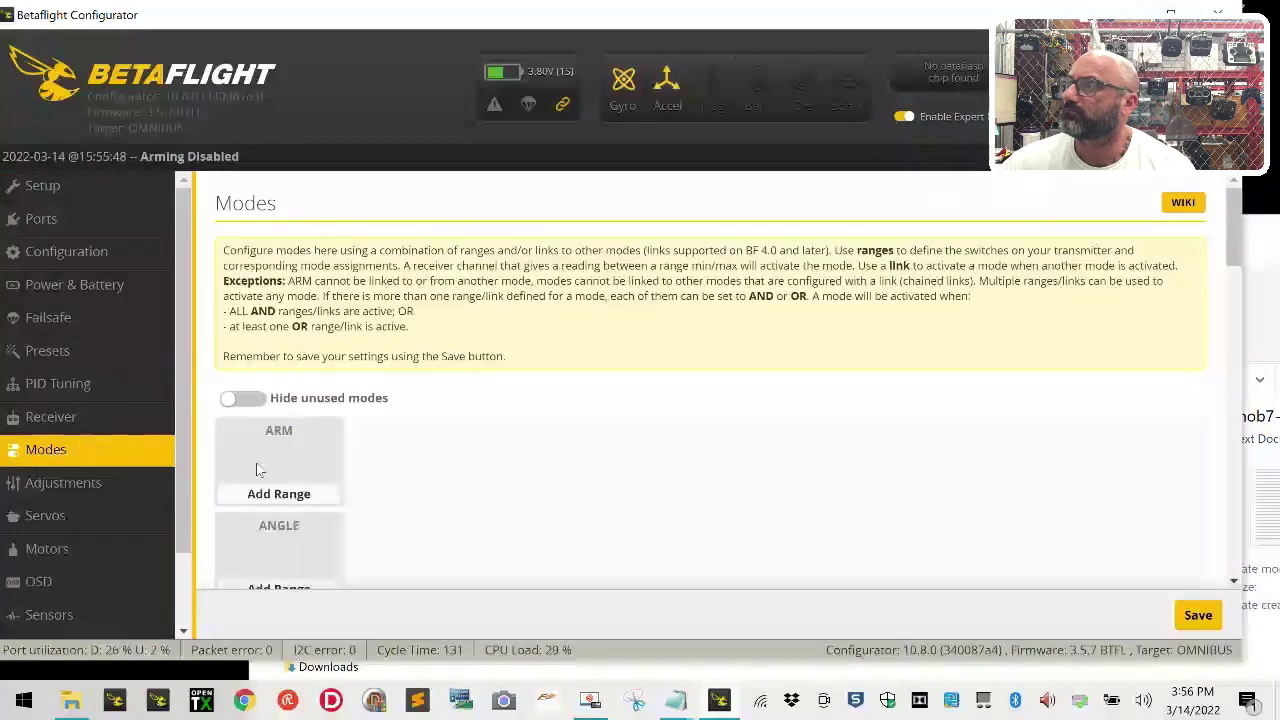
click(106, 420)
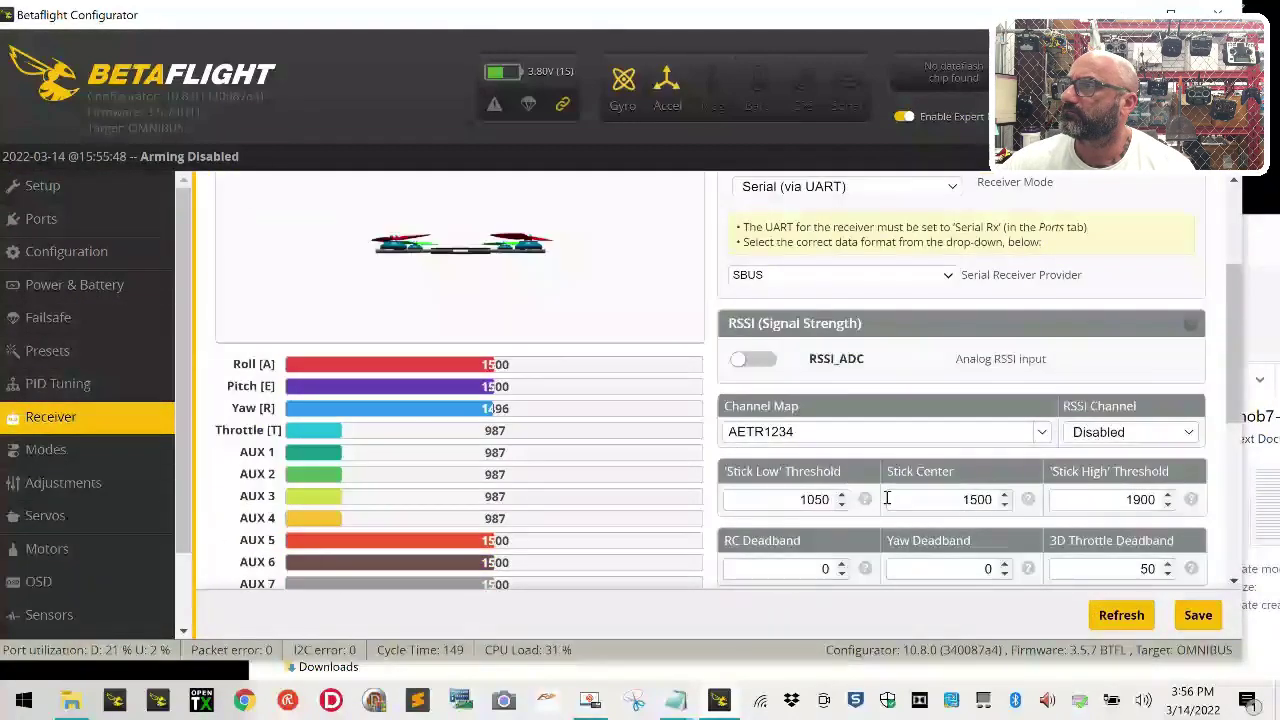
click(60, 449)
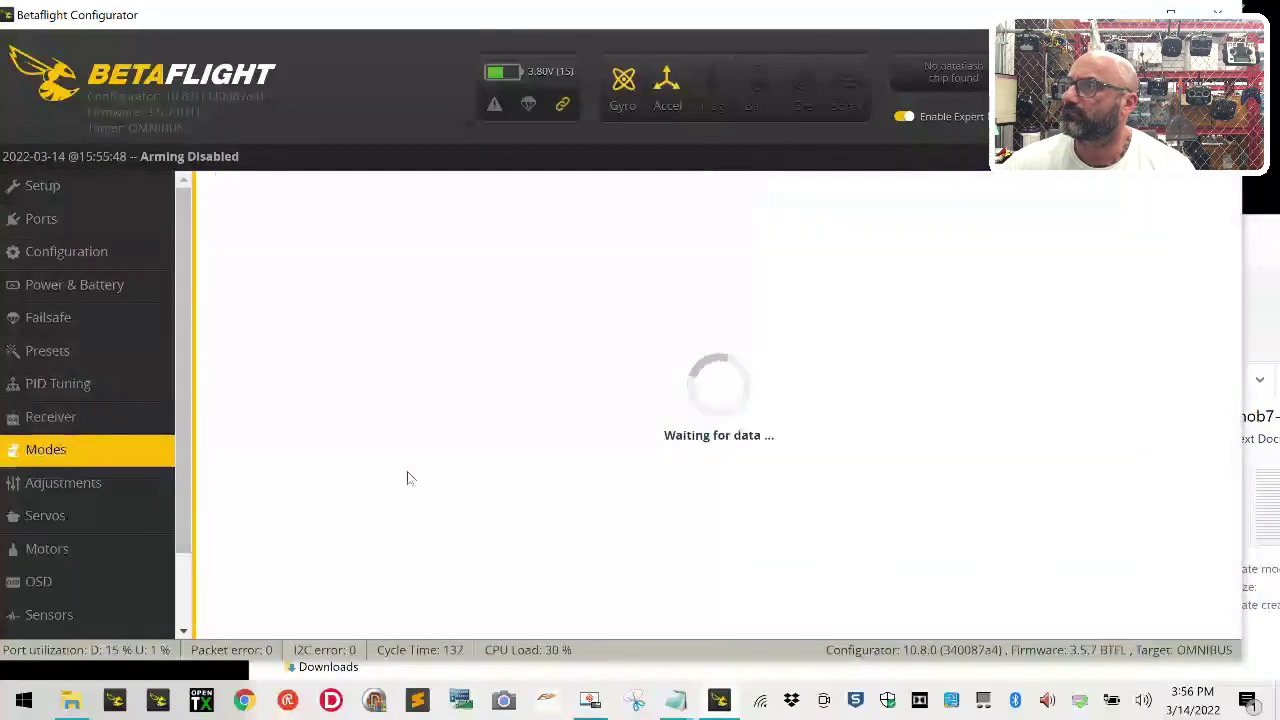
click(305, 498)
click(390, 437)
scroll(380, 314, down, 1)
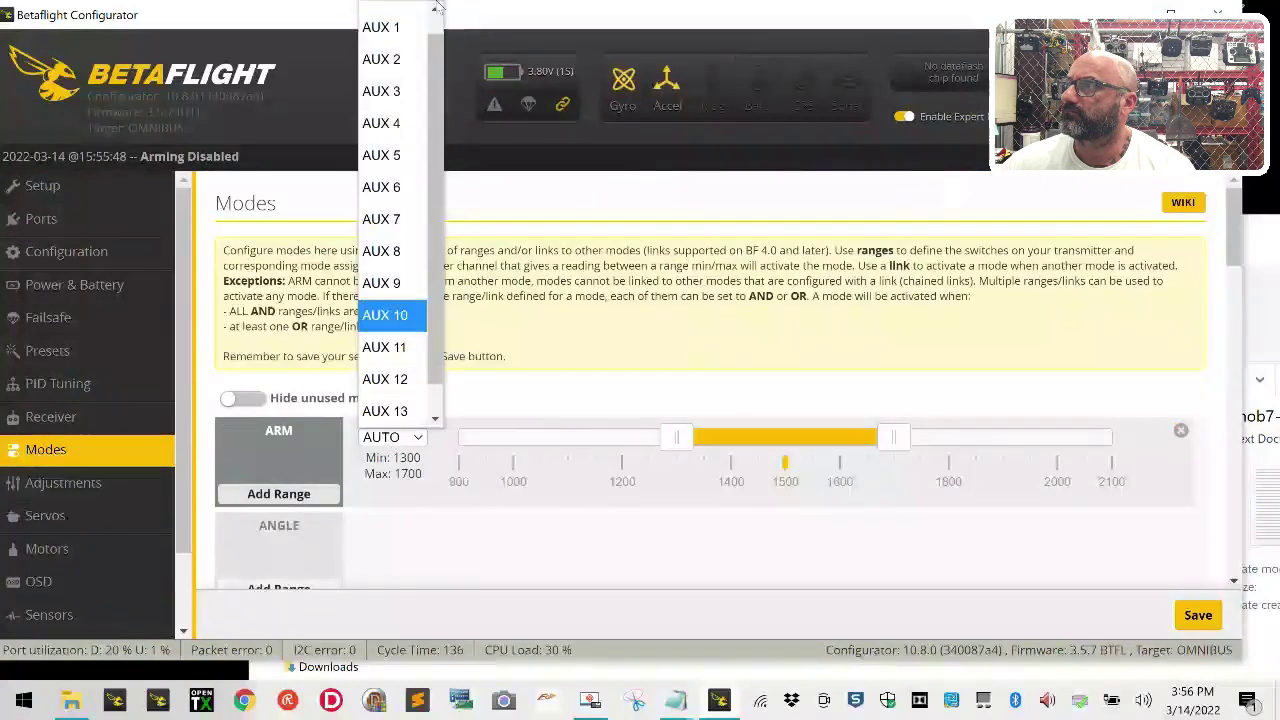
click(390, 56)
click(417, 437)
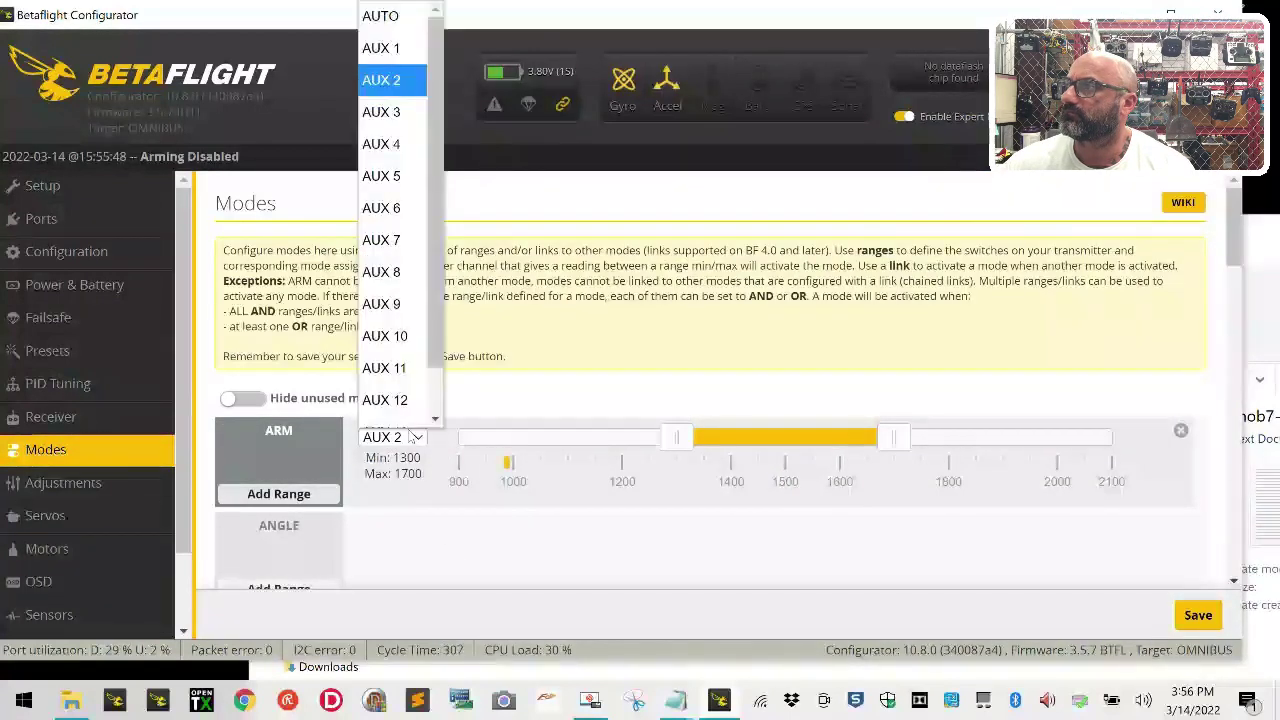
click(385, 46)
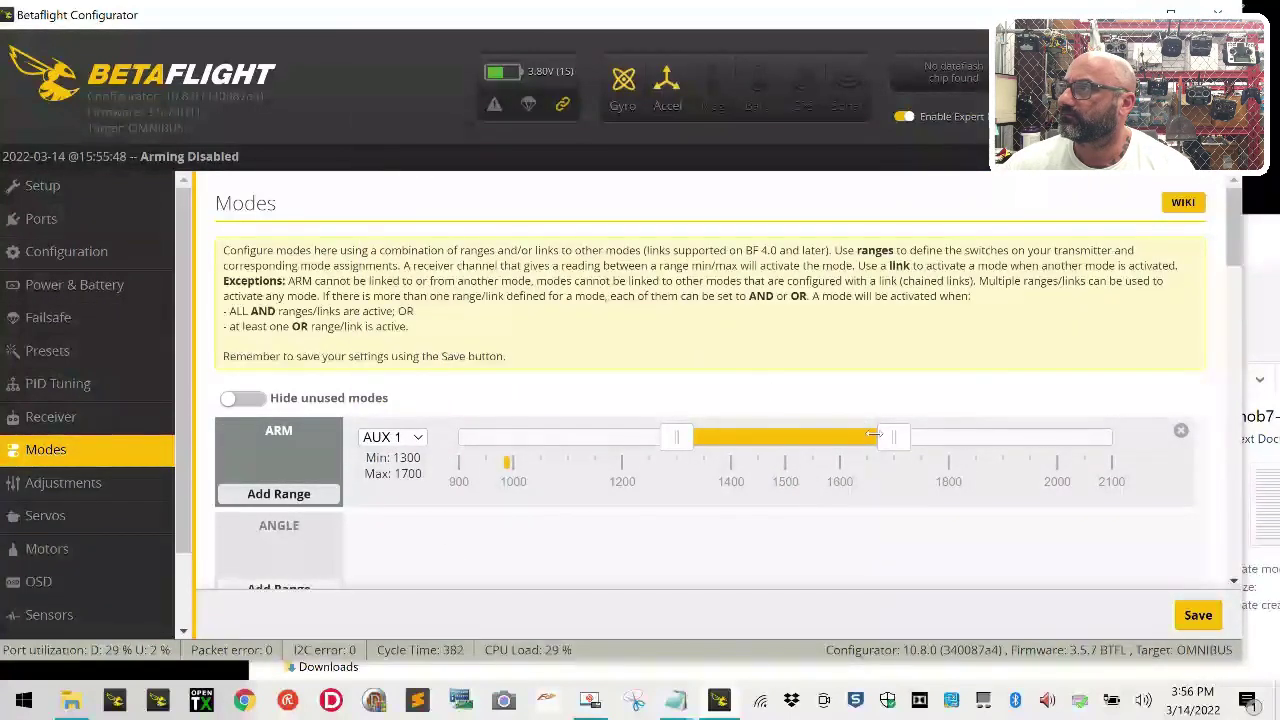
drag(907, 444, 1115, 438)
Step: Add an ANGLE mode range on AUX 2 from 900 to 1300
scroll(262, 540, down, 2)
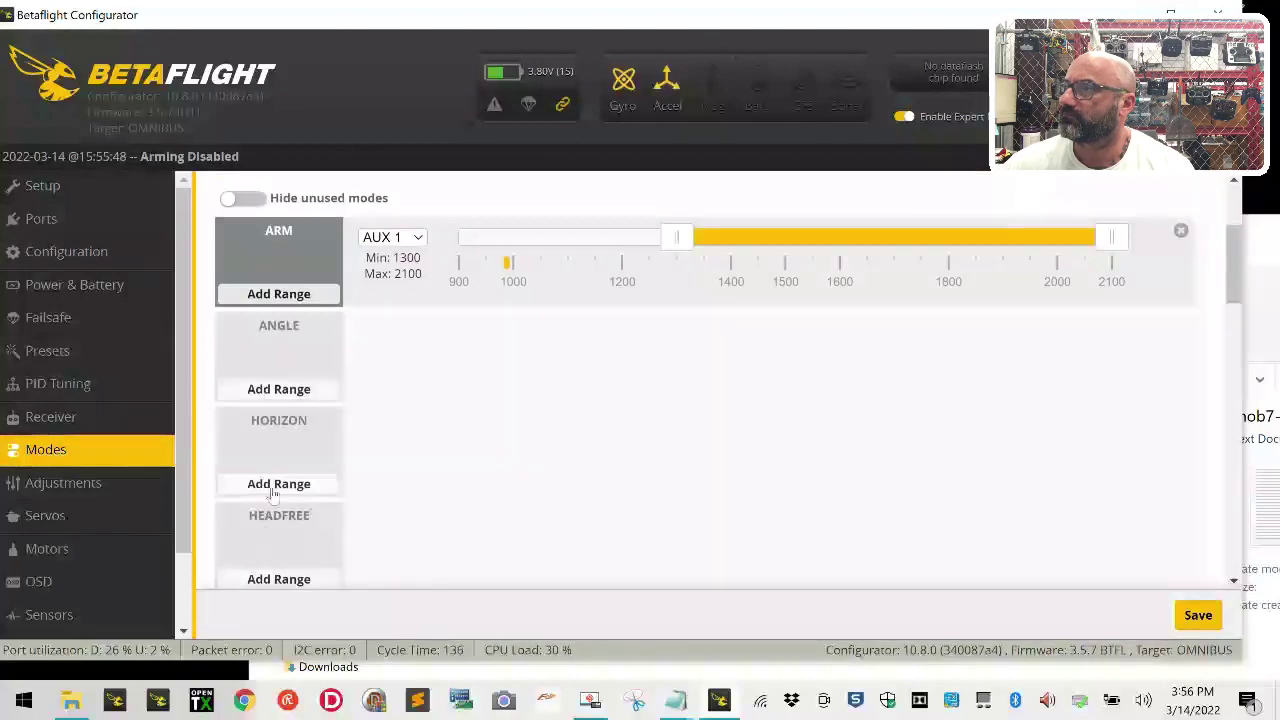
click(305, 390)
click(412, 334)
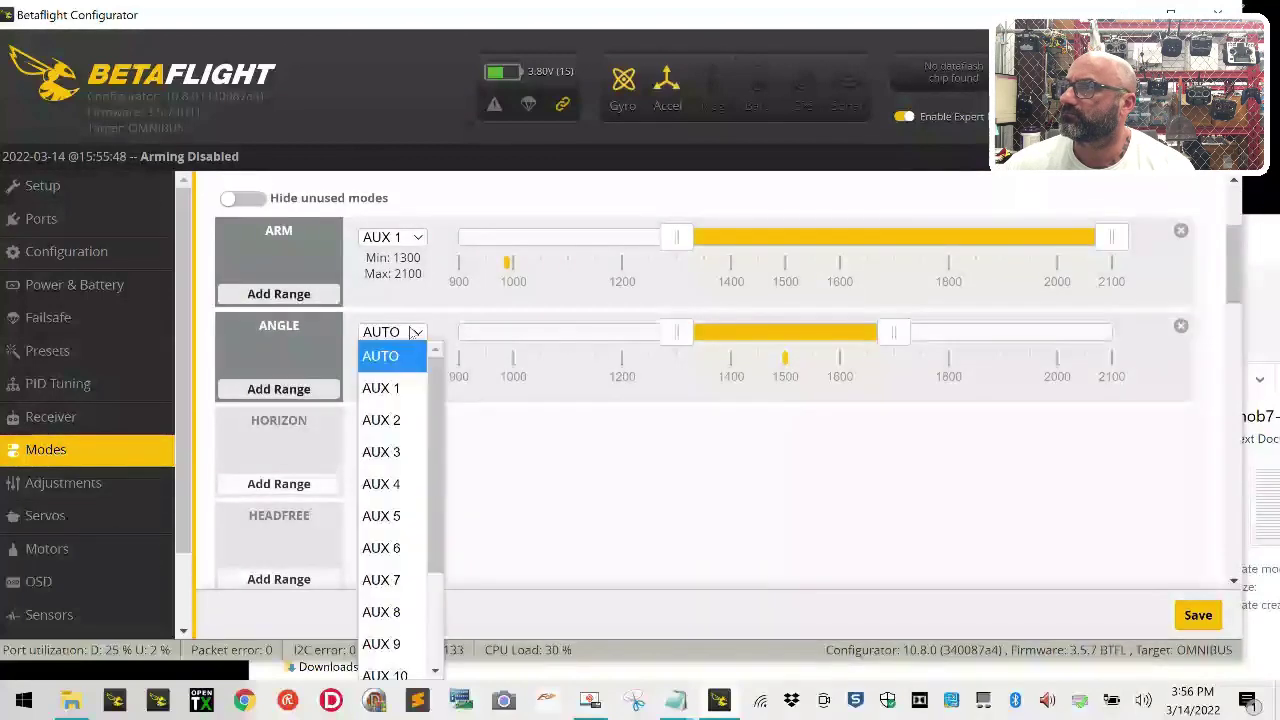
click(386, 417)
drag(815, 323, 597, 325)
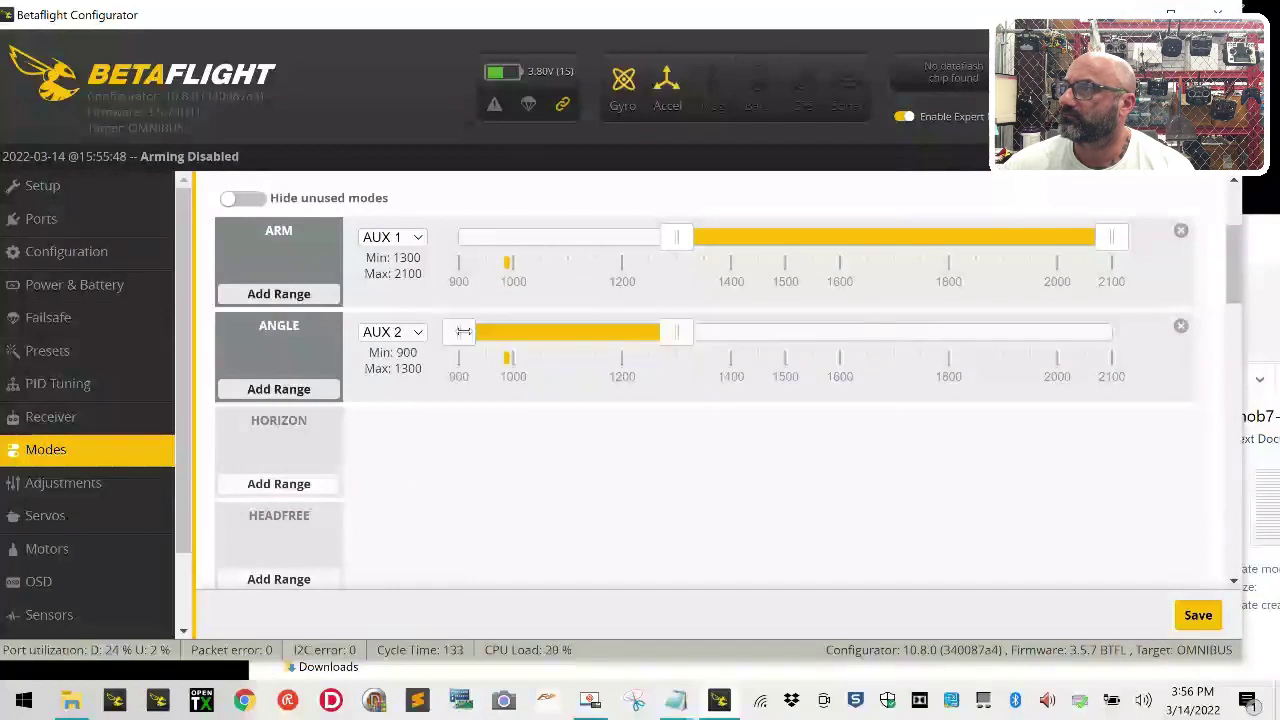
Step: Add a HORIZON mode range on AUX 2, keeping the default 1300 to 1700 span
click(279, 484)
click(383, 426)
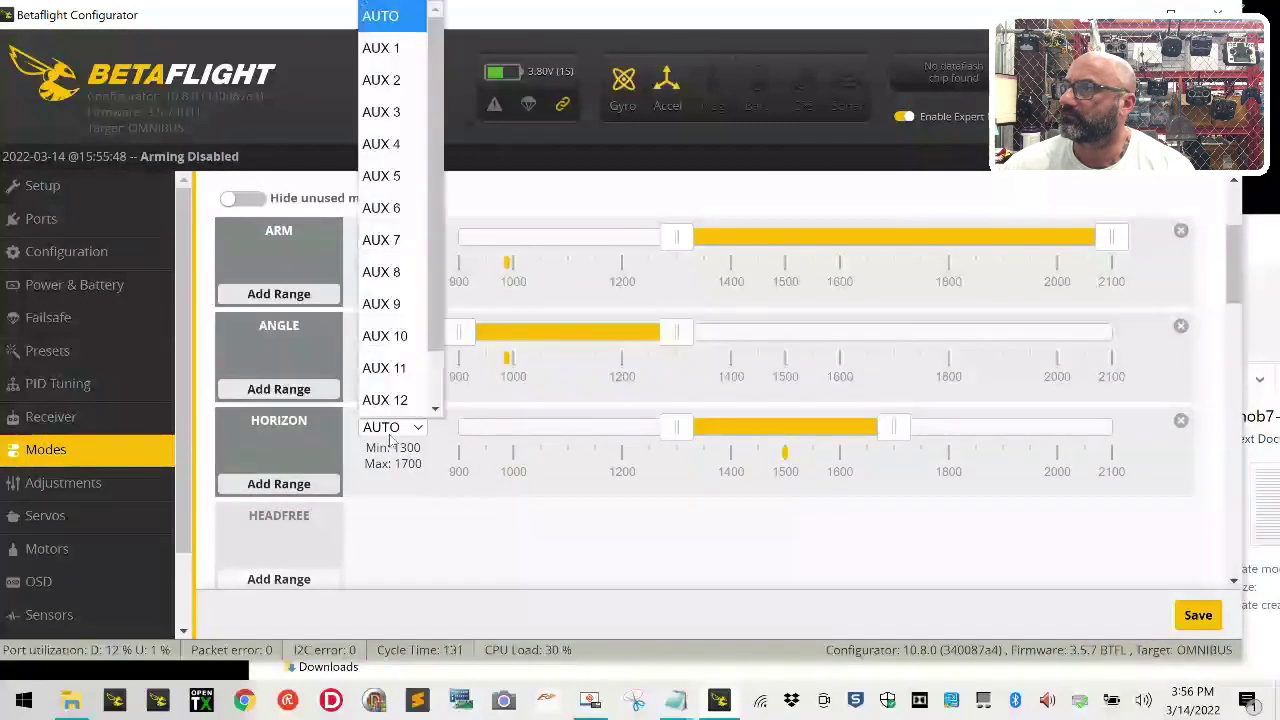
click(380, 78)
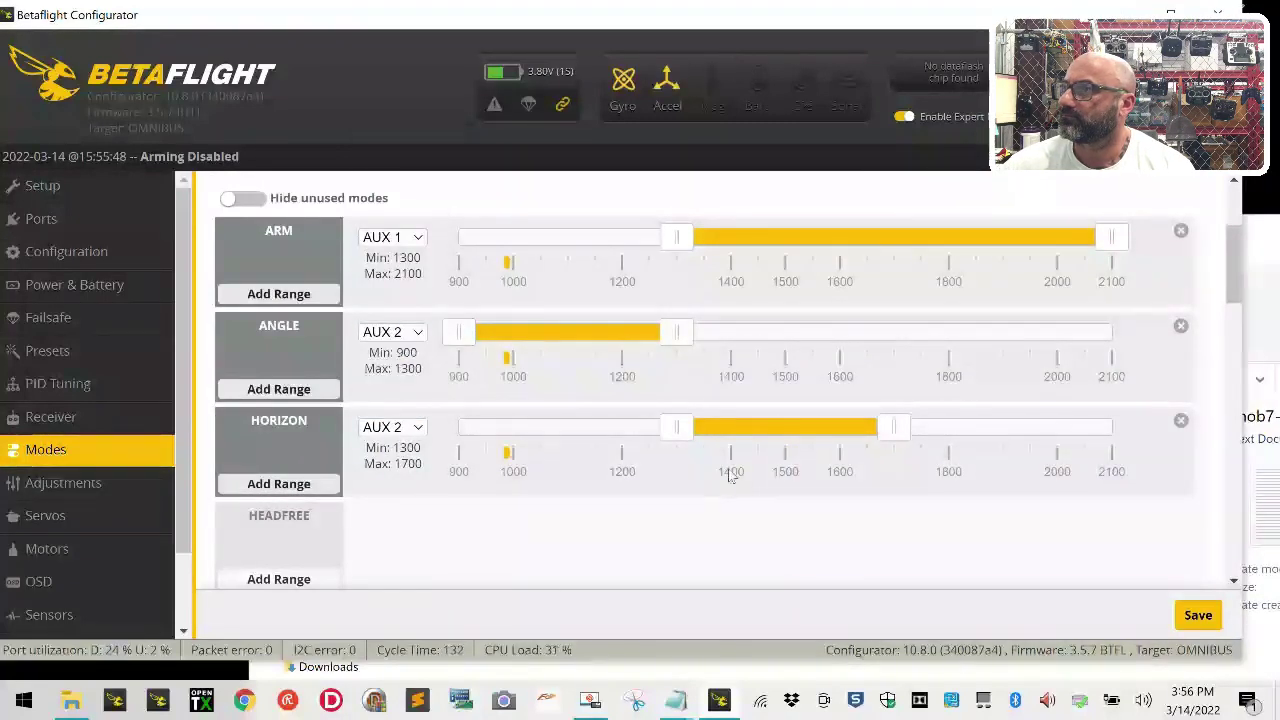
Step: Add an AIR MODE range on AUX 2 from 1700 to 2100
scroll(268, 543, down, 10)
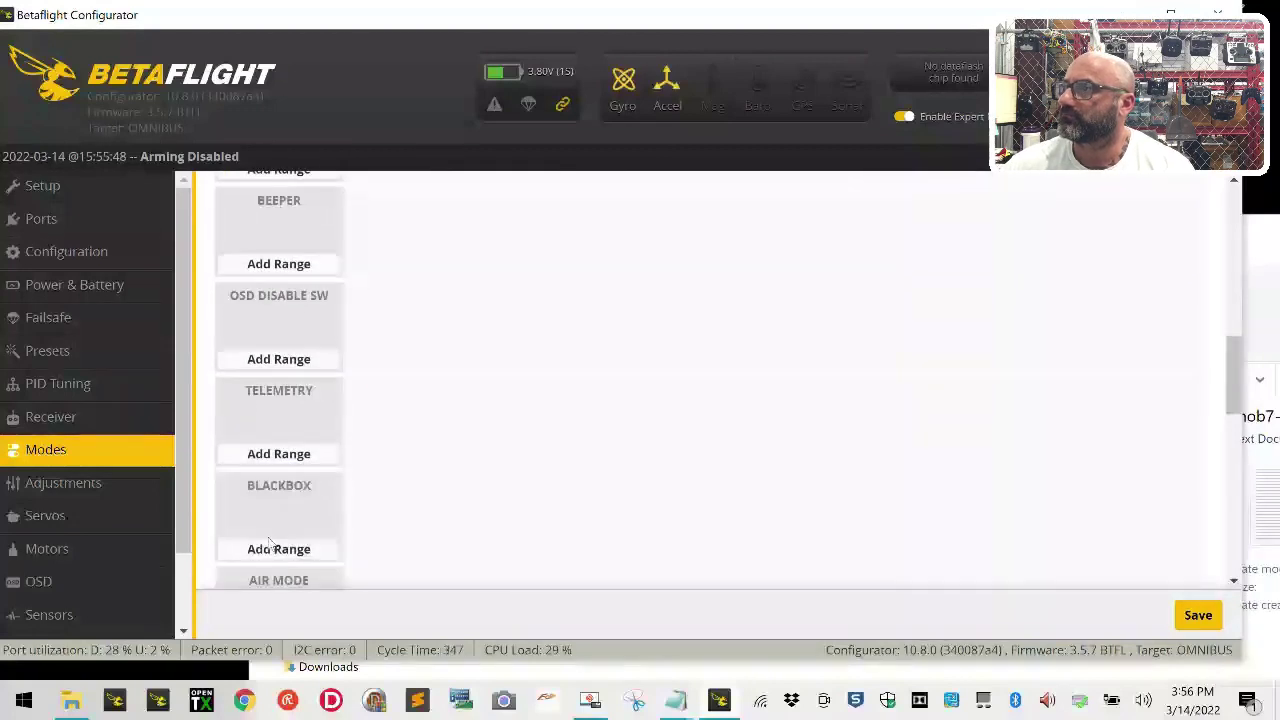
scroll(268, 543, down, 2)
click(298, 443)
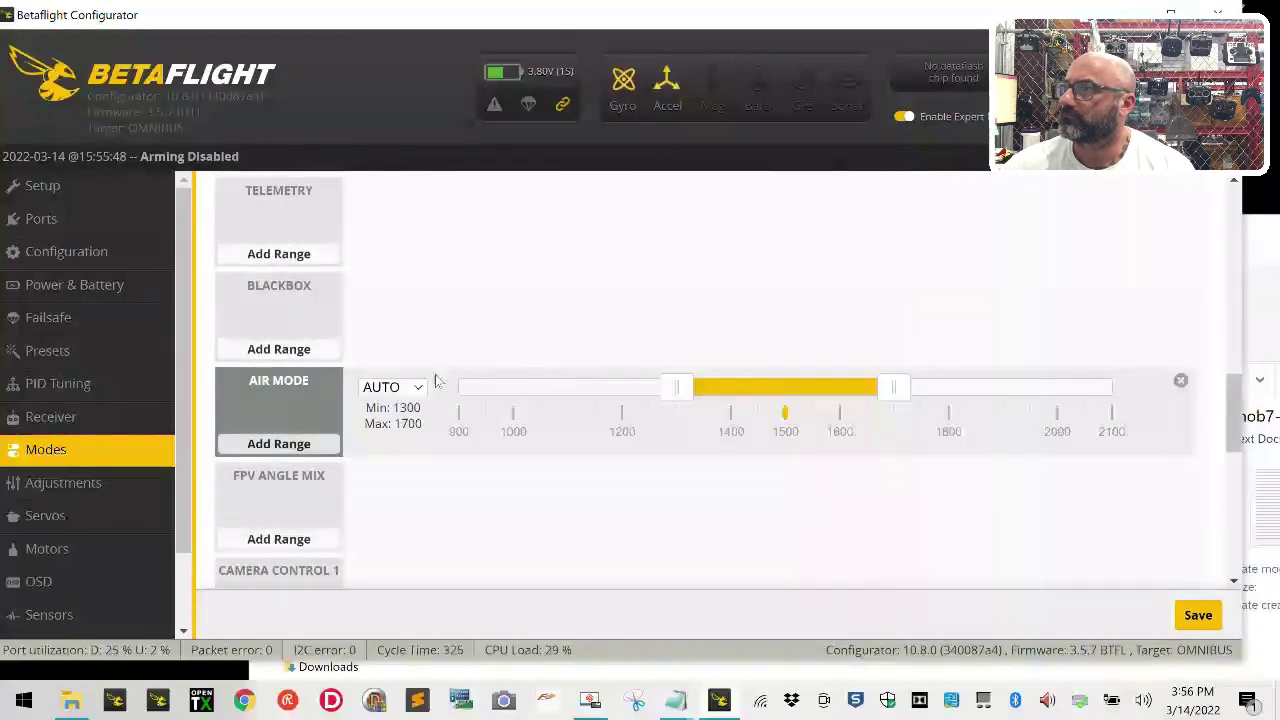
click(415, 387)
click(395, 71)
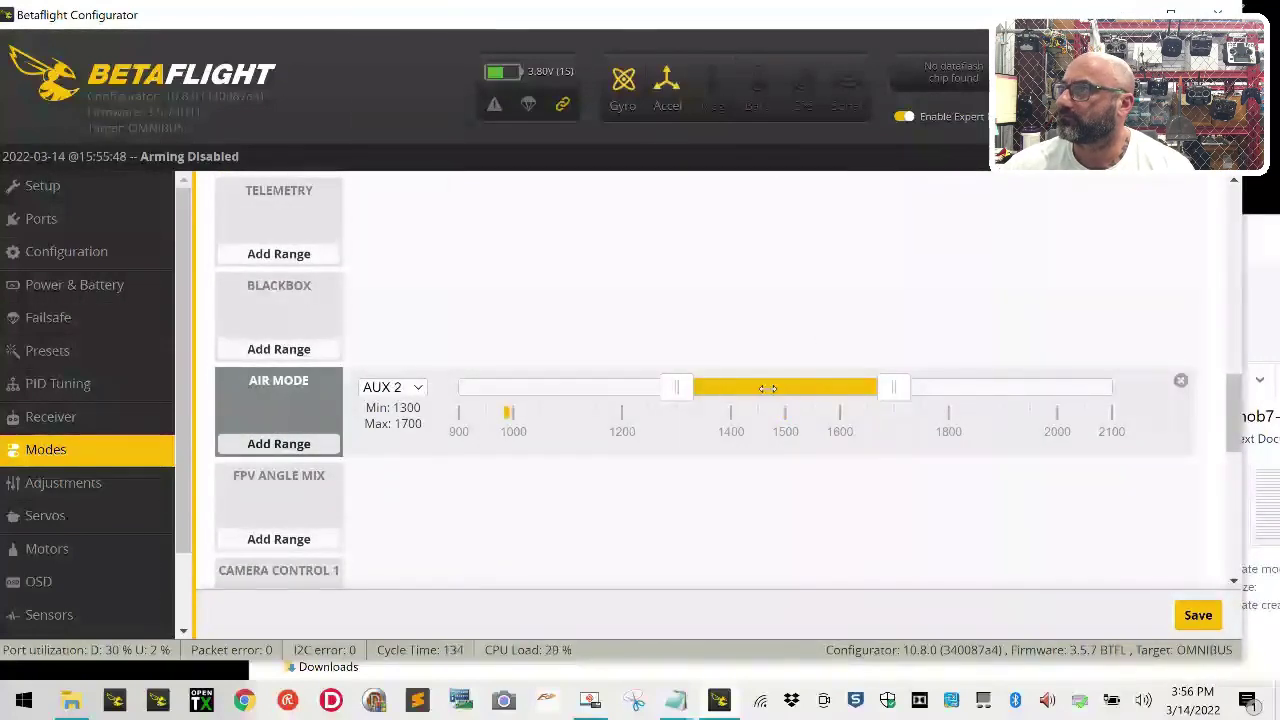
drag(767, 388, 1096, 390)
Step: Add a BEEPER mode range on AUX 3 from 1300 to 2100
scroll(355, 483, up, 2)
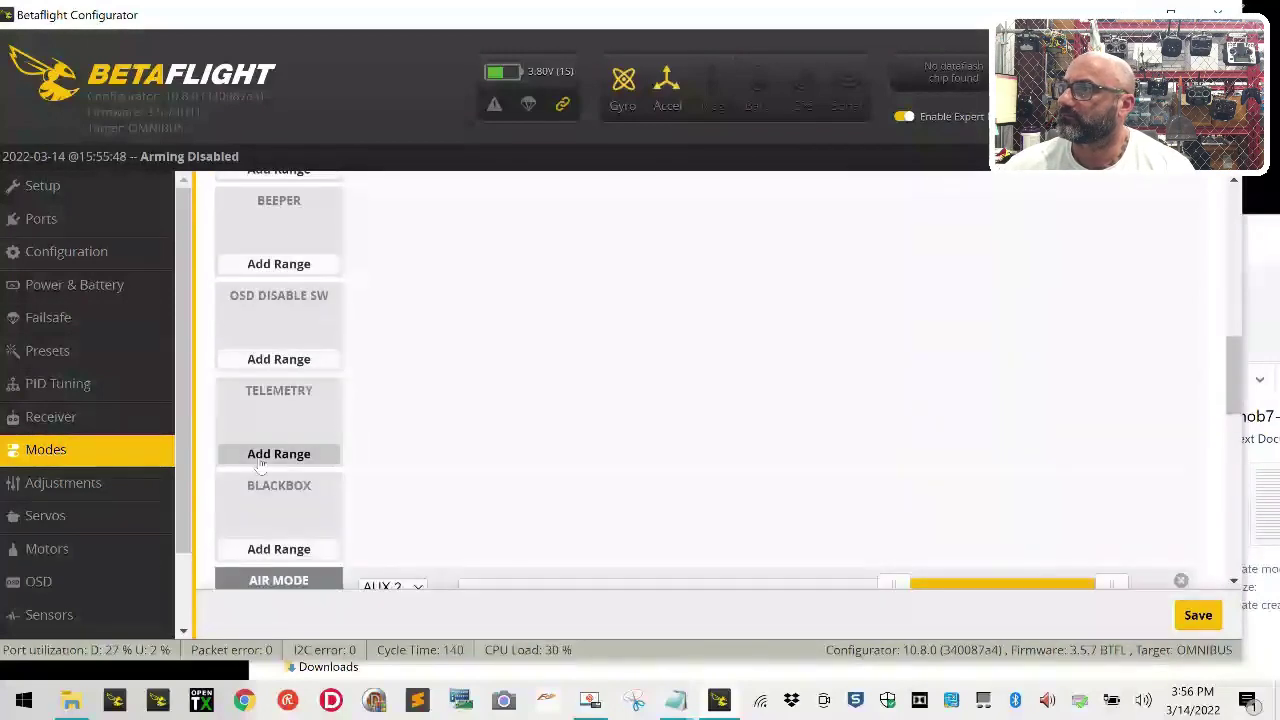
scroll(300, 455, up, 2)
click(325, 455)
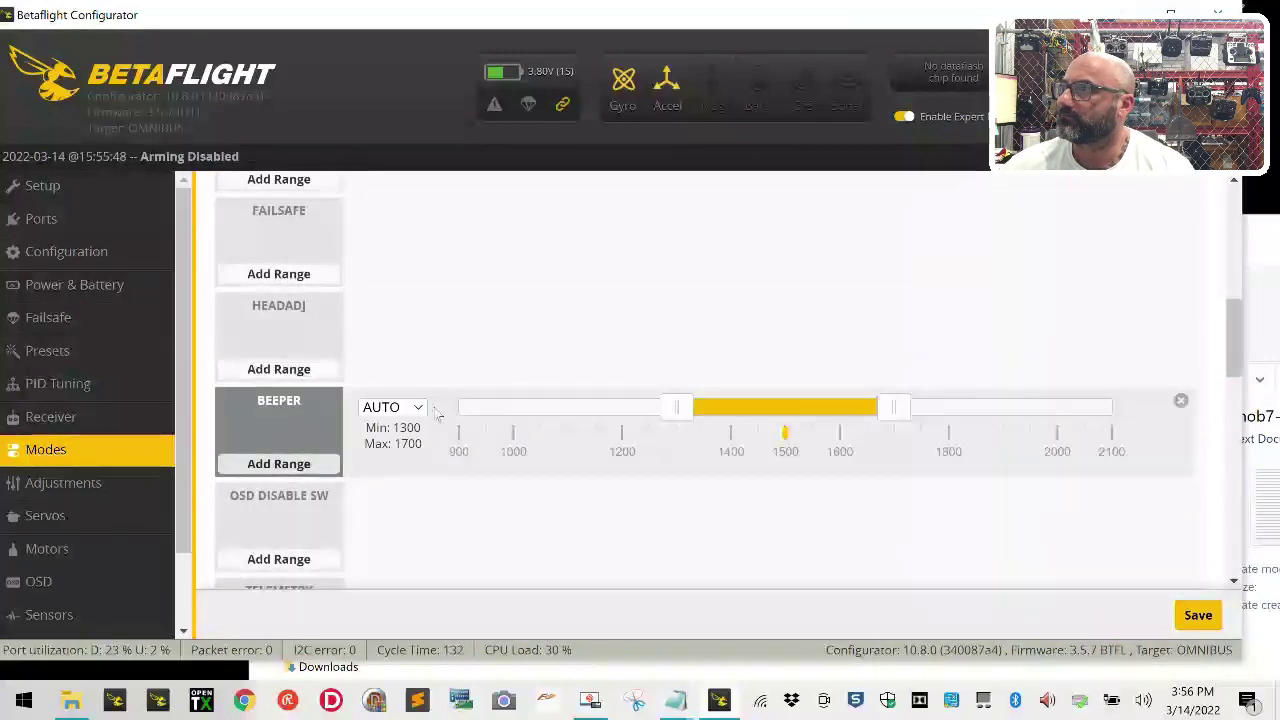
click(393, 407)
click(344, 106)
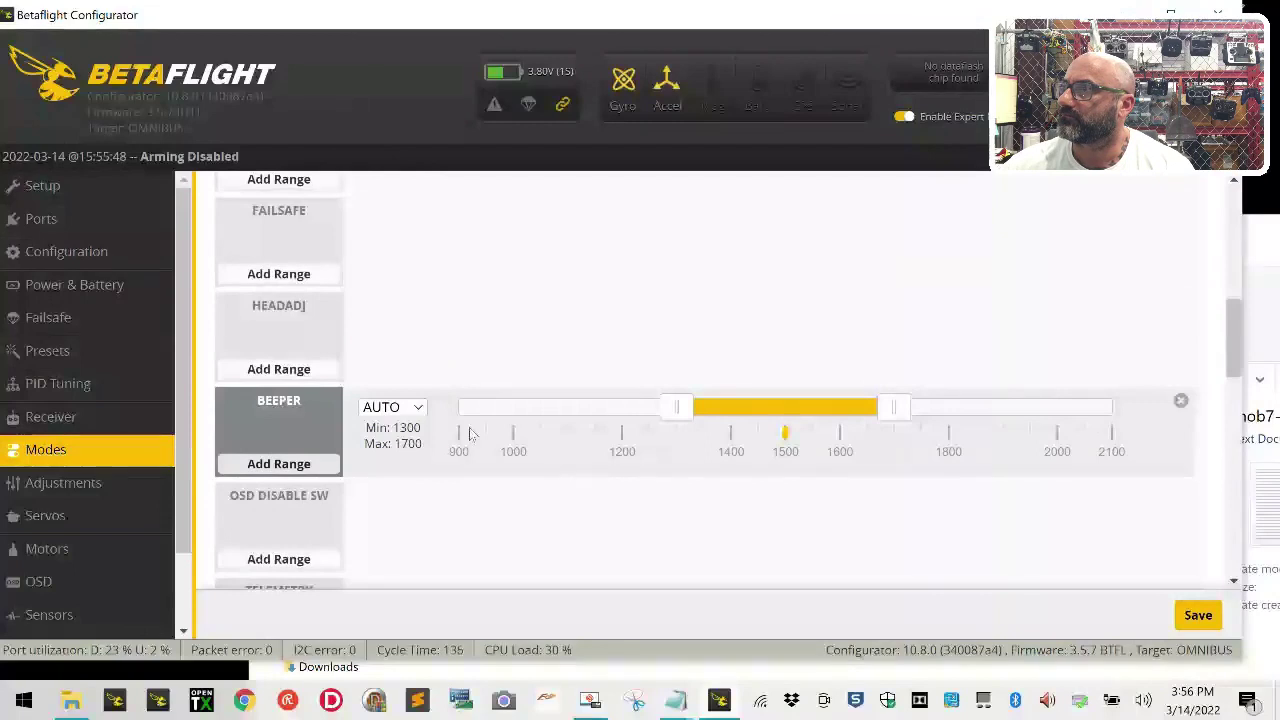
click(395, 407)
click(395, 111)
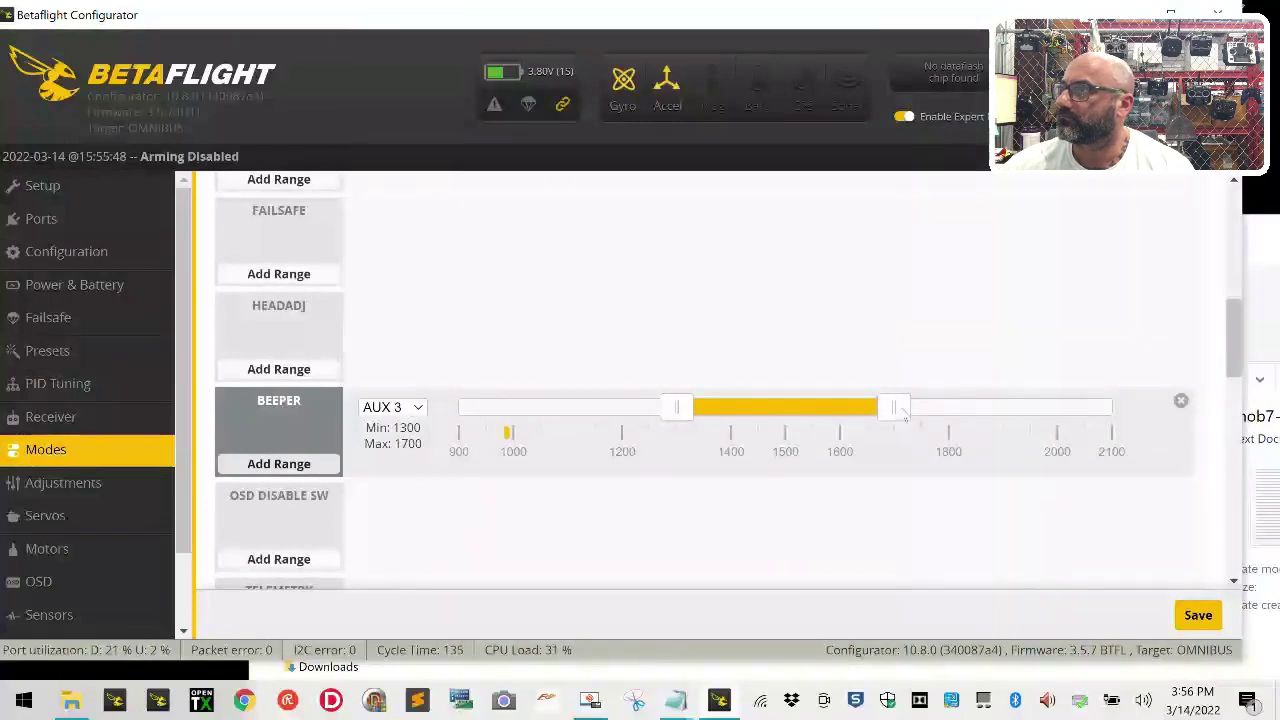
drag(893, 407, 1111, 407)
Step: Review the remaining modes and the assigned ranges, and save the mode configuration
scroll(452, 430, down, 8)
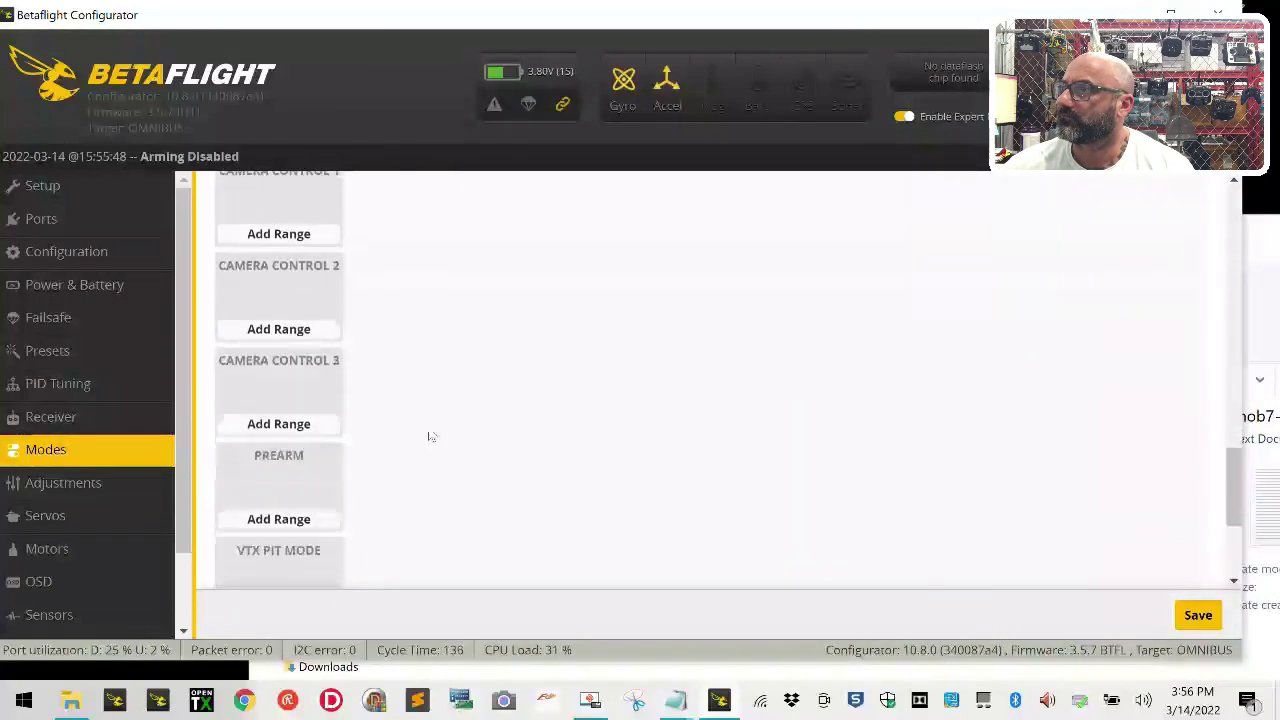
scroll(428, 434, down, 3)
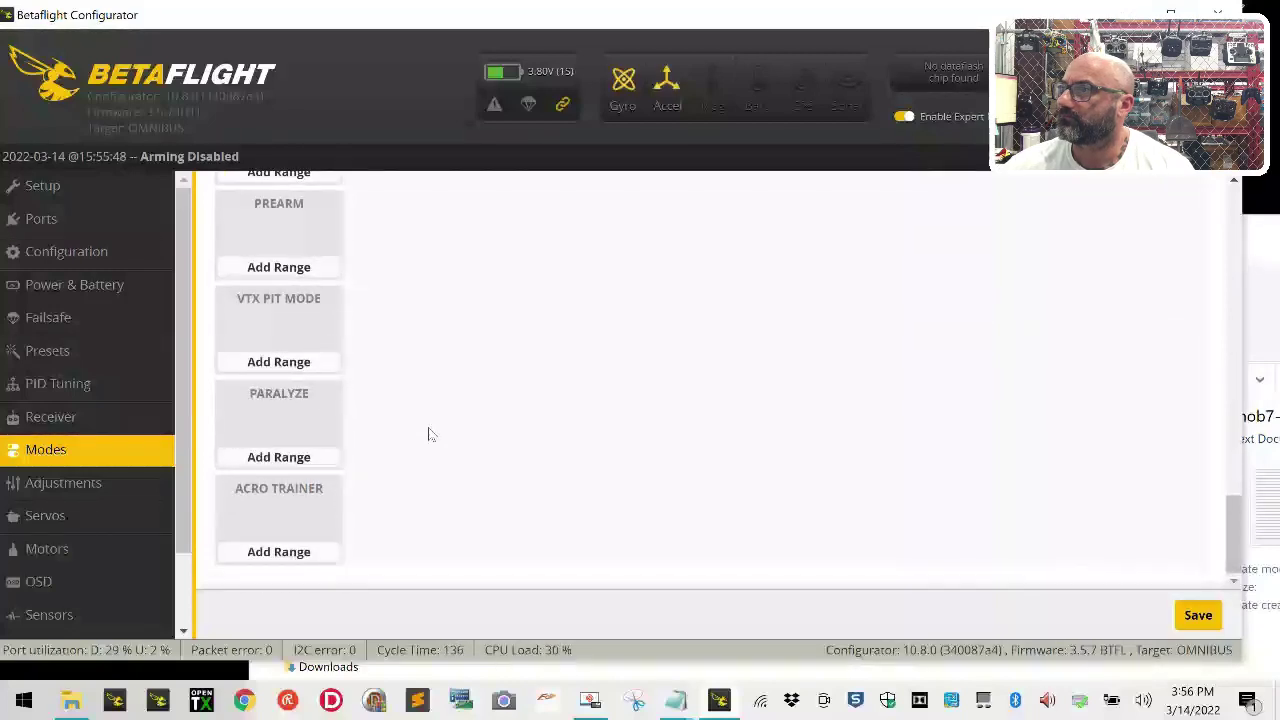
scroll(449, 454, up, 2)
scroll(446, 449, up, 5)
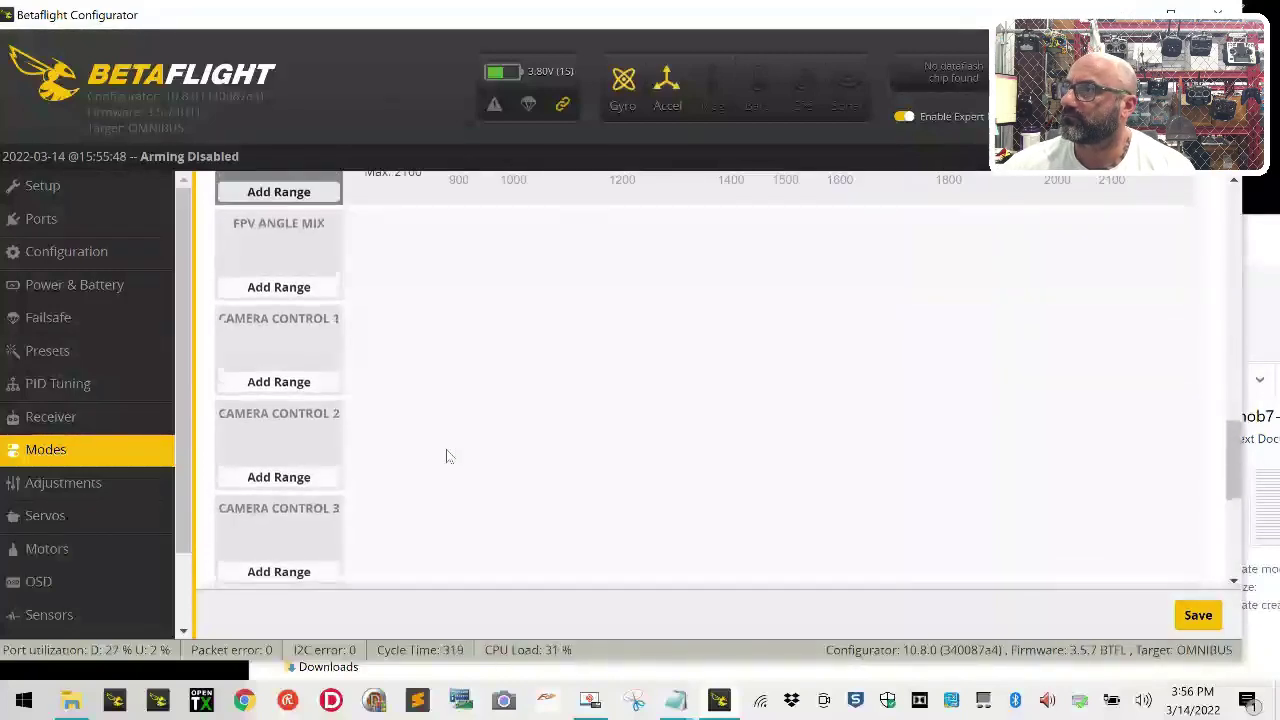
scroll(449, 456, up, 2)
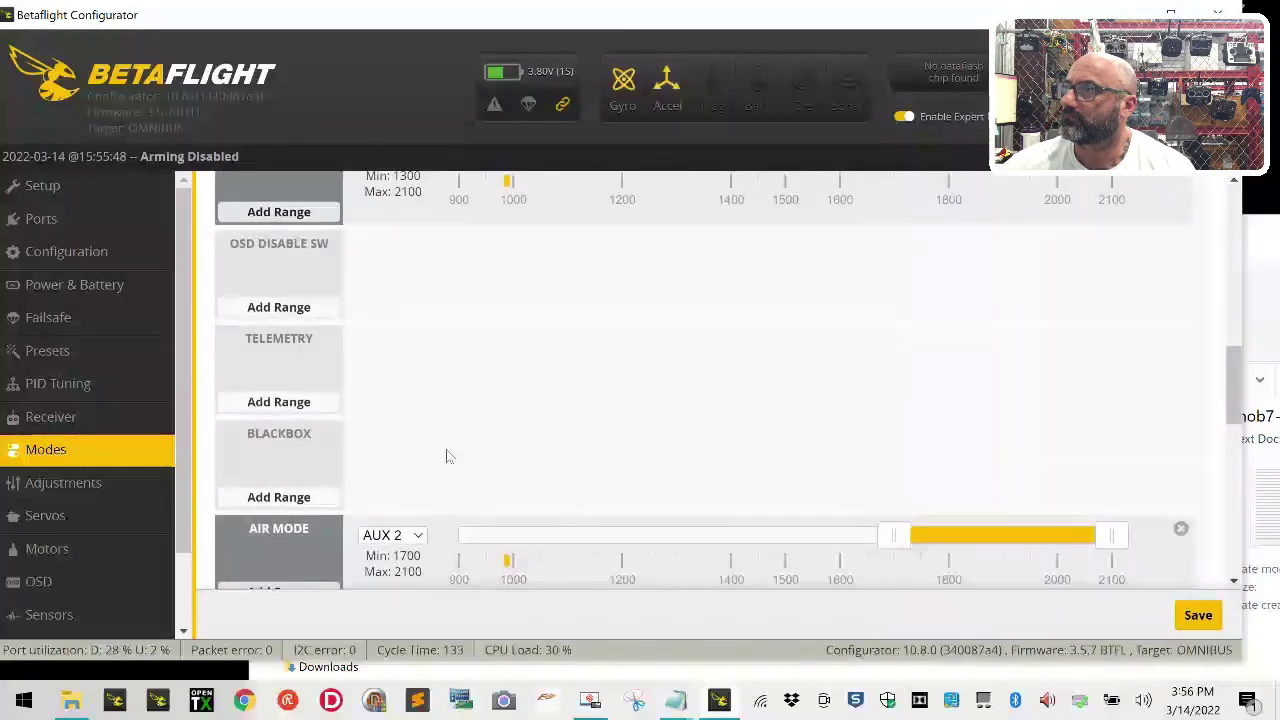
scroll(447, 456, up, 8)
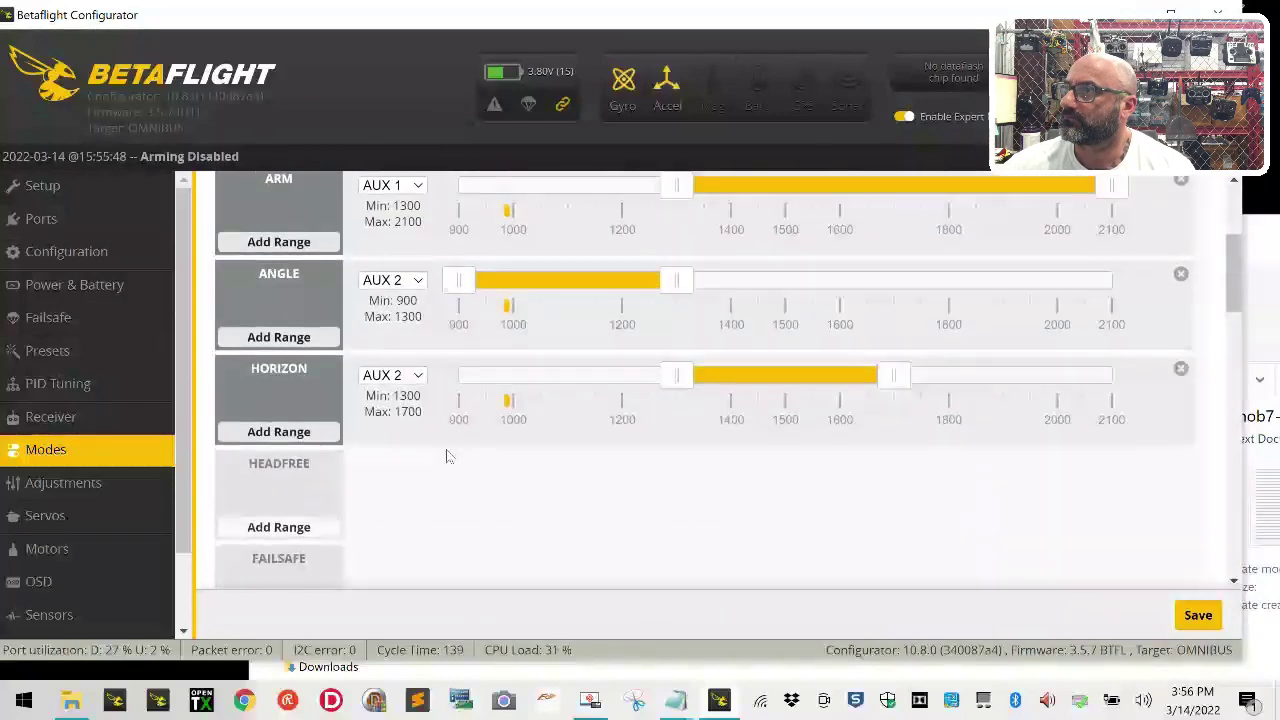
scroll(447, 456, up, 2)
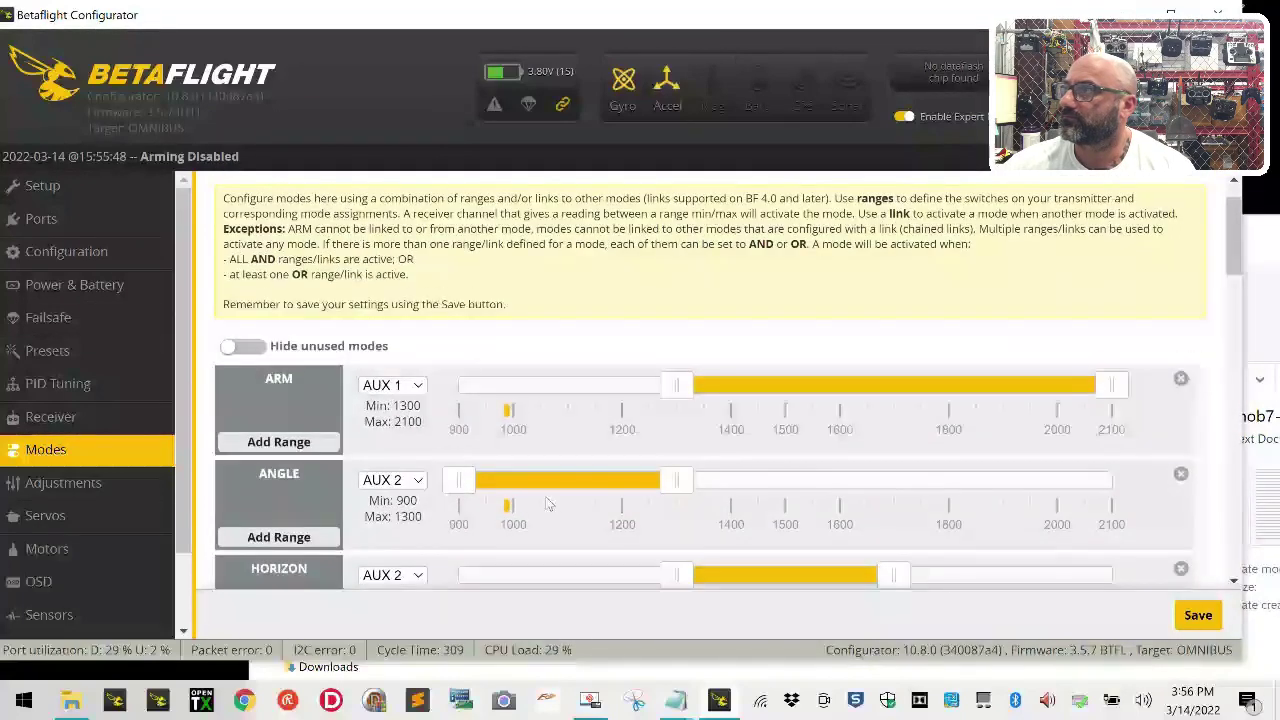
click(1215, 616)
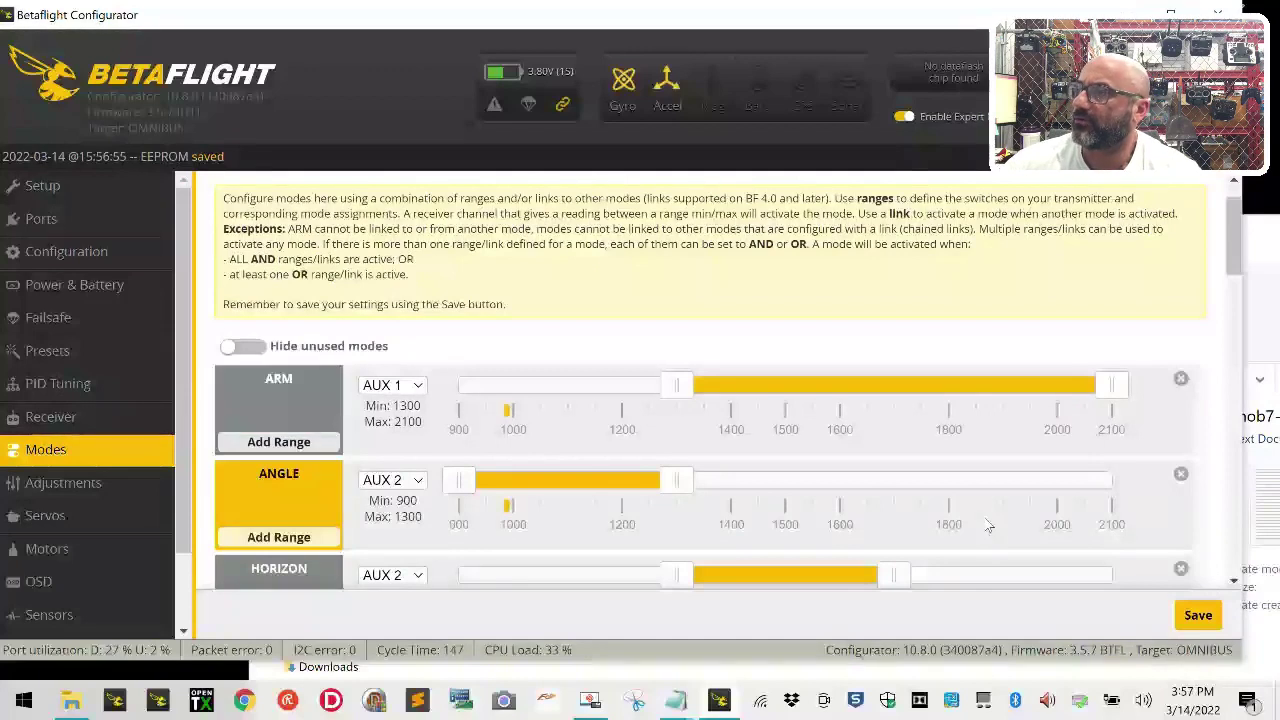
Step: Check the ARM, ANGLE, HORIZON, BEEPER and AIR MODE ranges against the live AUX channel positions
scroll(987, 525, down, 2)
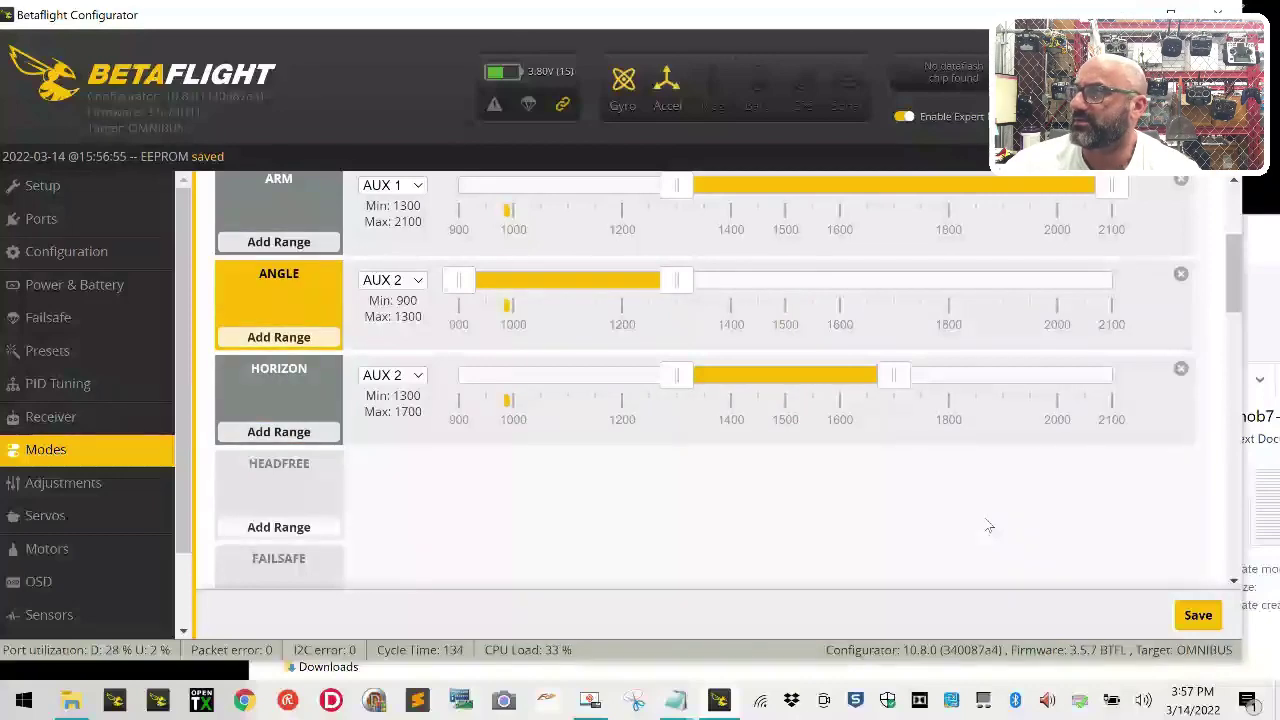
scroll(987, 525, down, 7)
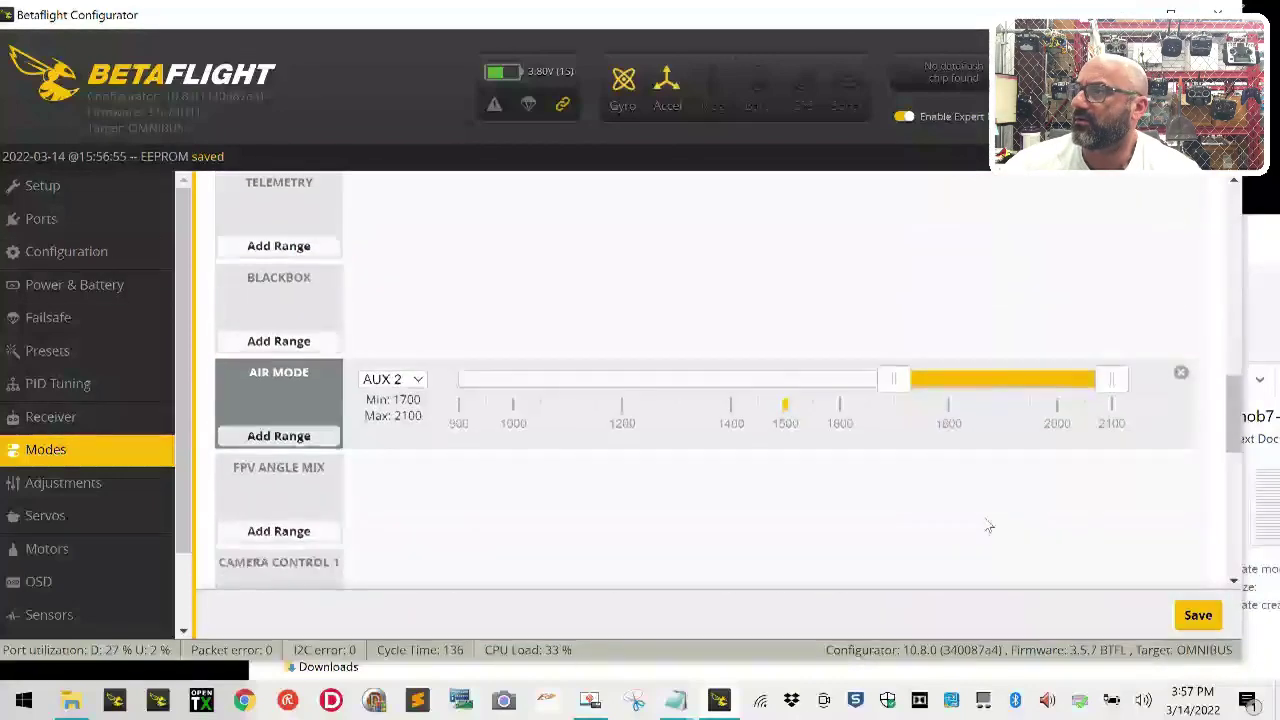
scroll(987, 525, up, 5)
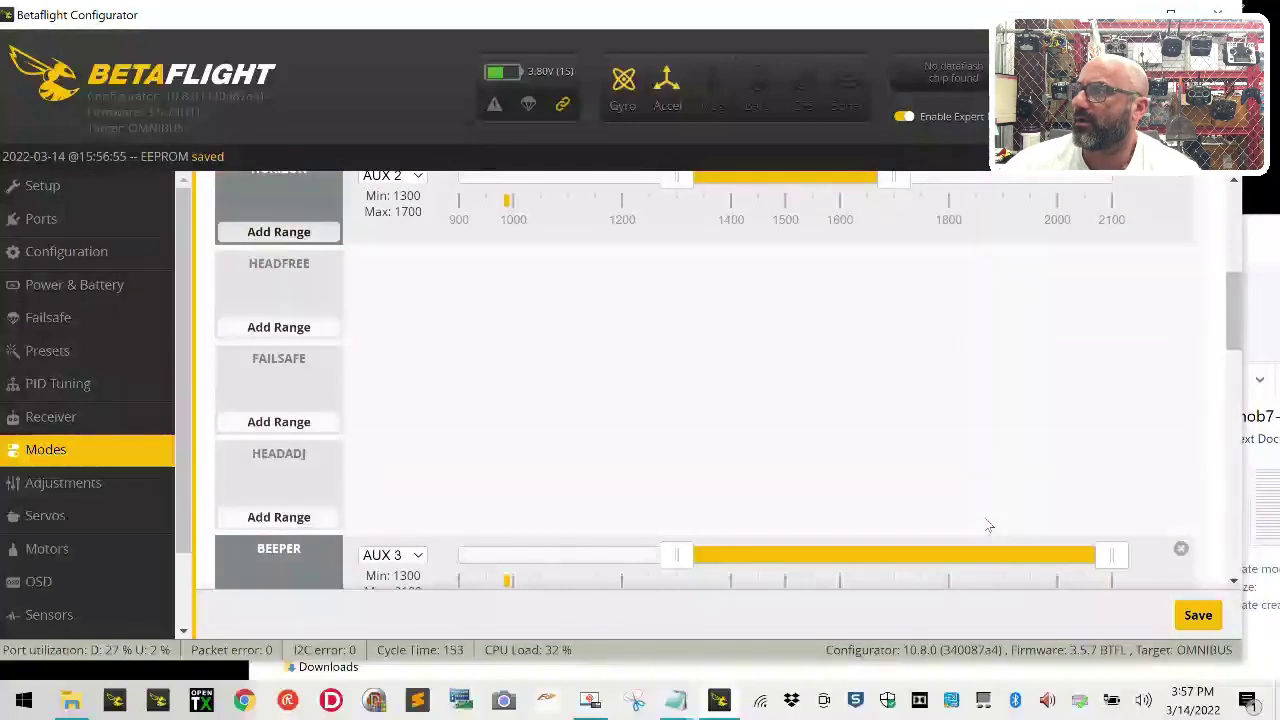
scroll(987, 525, up, 6)
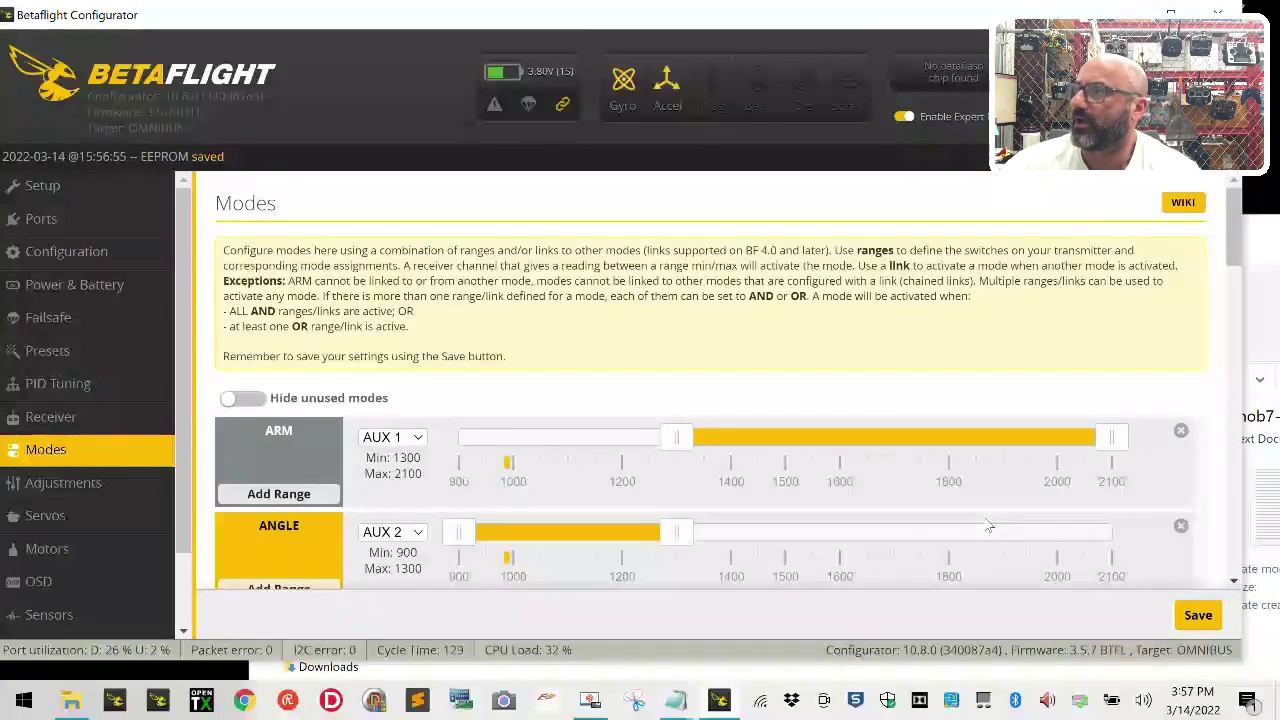
scroll(987, 525, down, 6)
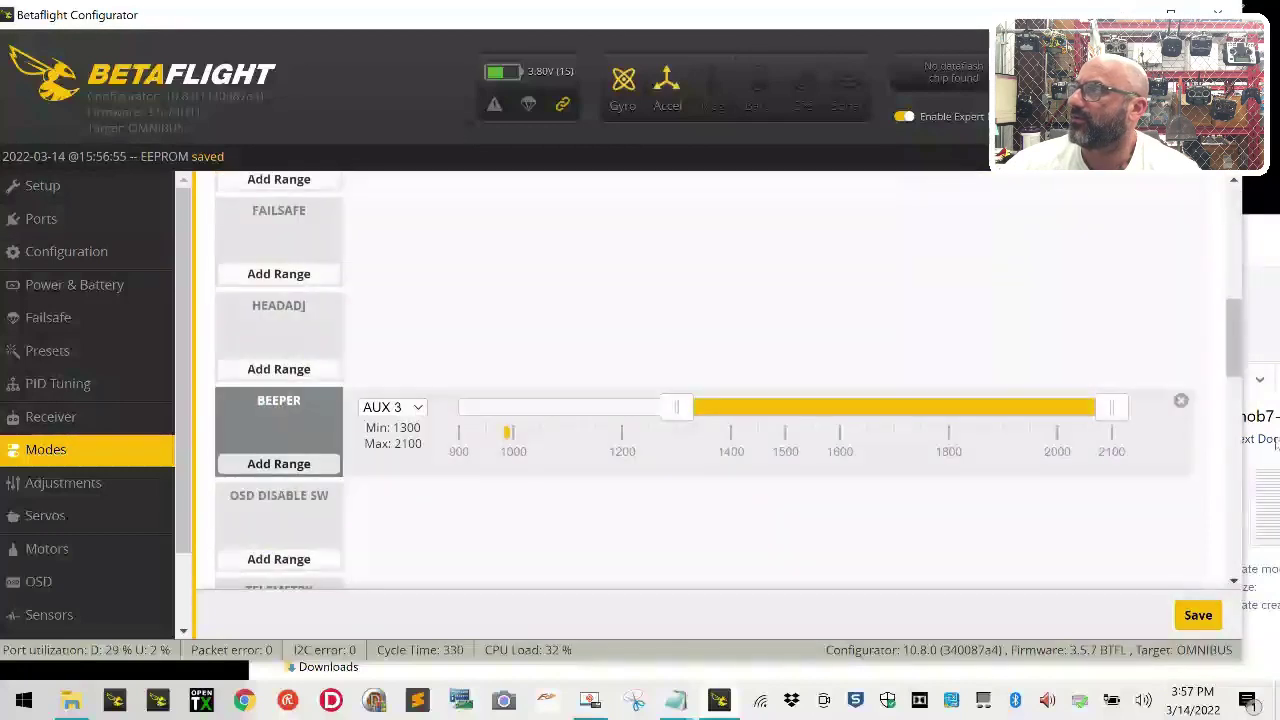
Step: Test motor 1 twice with the motor test mode enabled, switching the test mode off after each attempt
click(88, 550)
scroll(542, 550, down, 5)
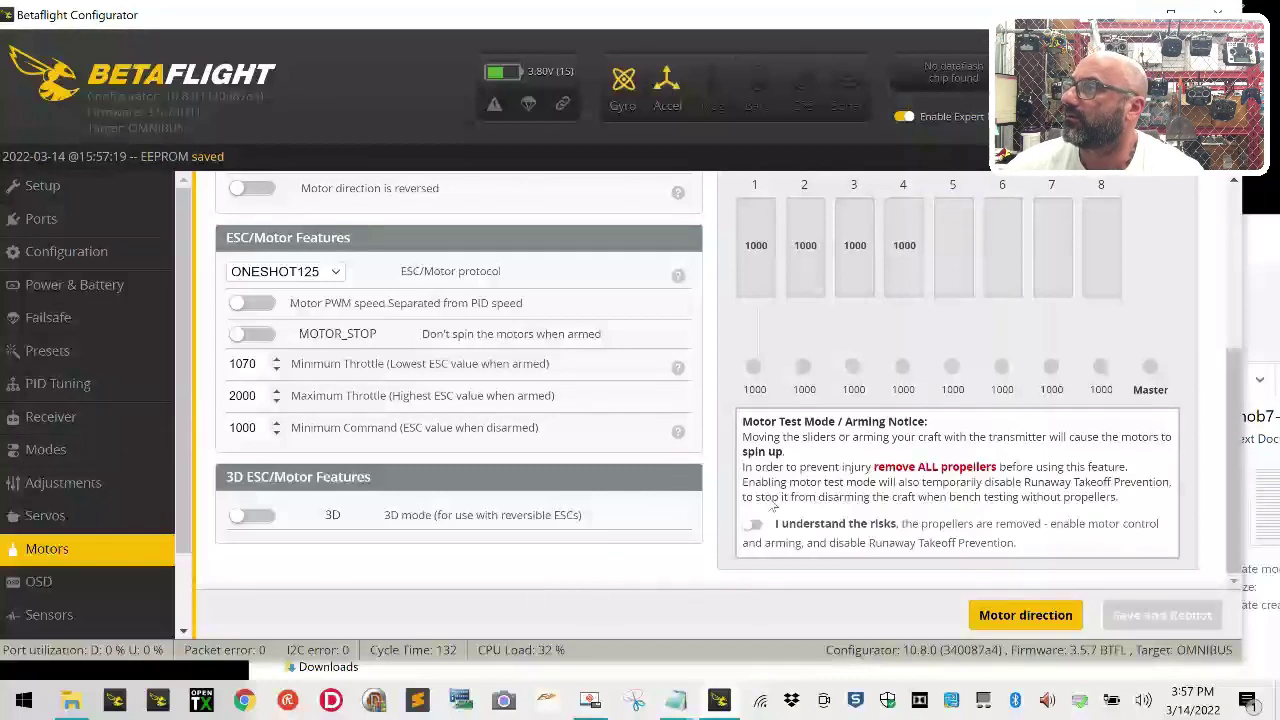
click(752, 524)
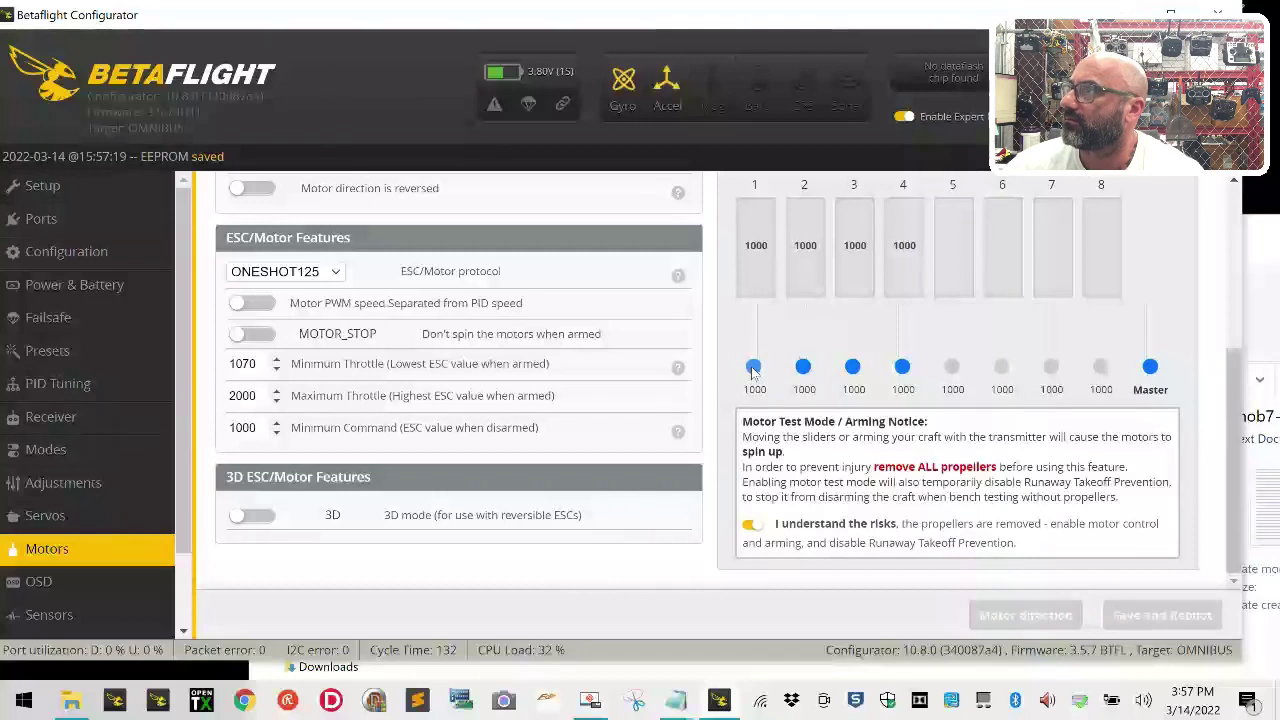
drag(753, 369, 757, 360)
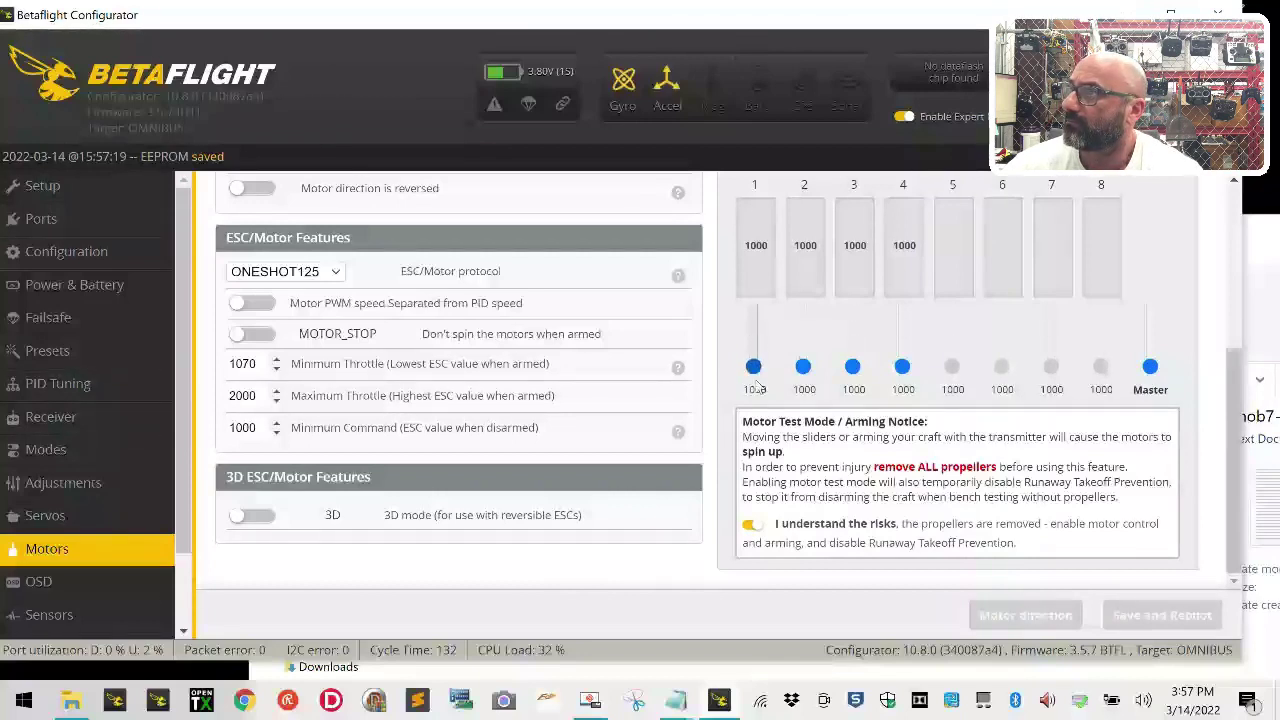
click(752, 525)
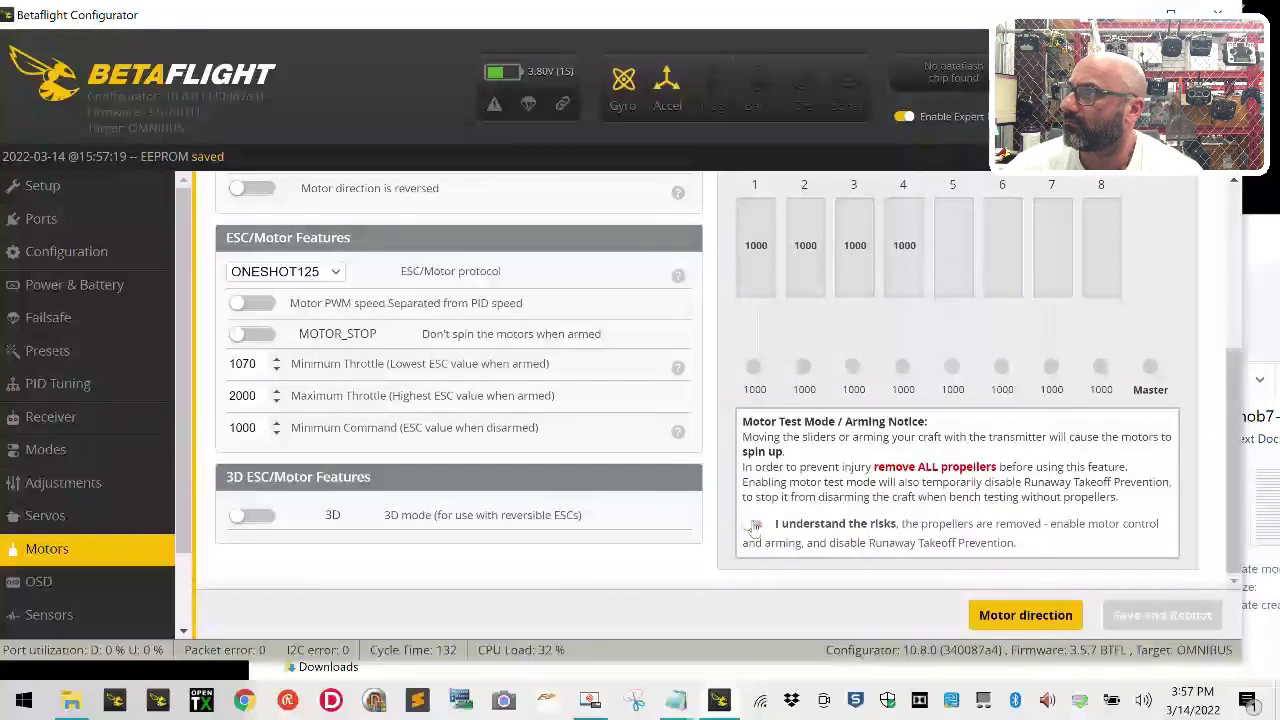
click(755, 527)
drag(754, 366, 755, 367)
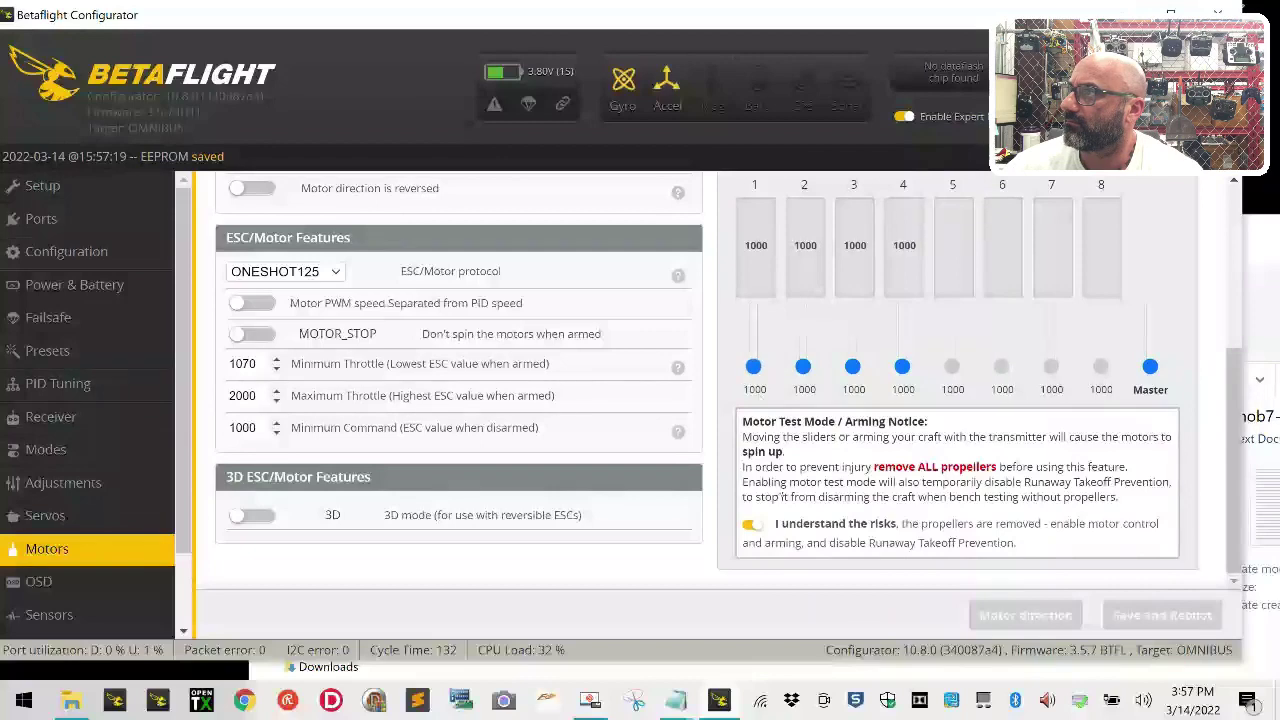
click(757, 527)
Step: Look over the motor layout and ESC/motor features, and open the Power & Battery settings
scroll(757, 527, up, 3)
scroll(757, 527, down, 2)
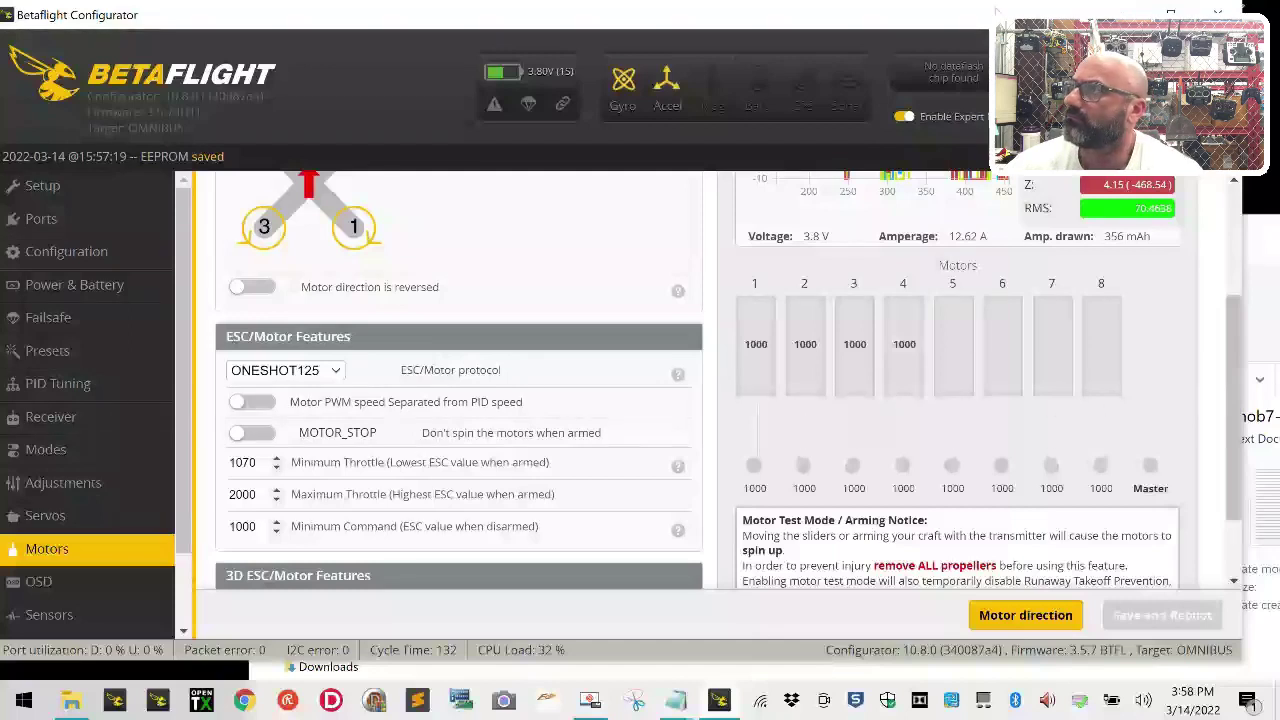
click(84, 285)
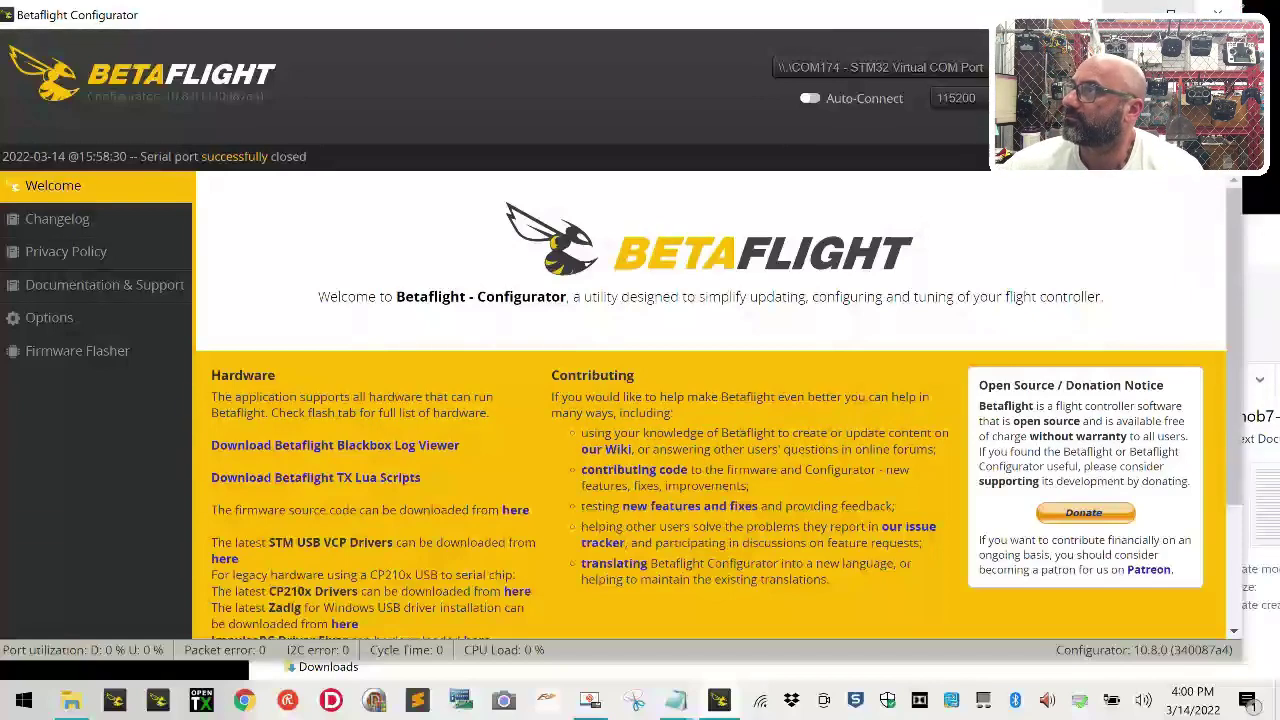
Step: Switch to BLHeliSuite and set the ESC connection port to COM174 STMicroelectronics Virtual COM Port
click(372, 706)
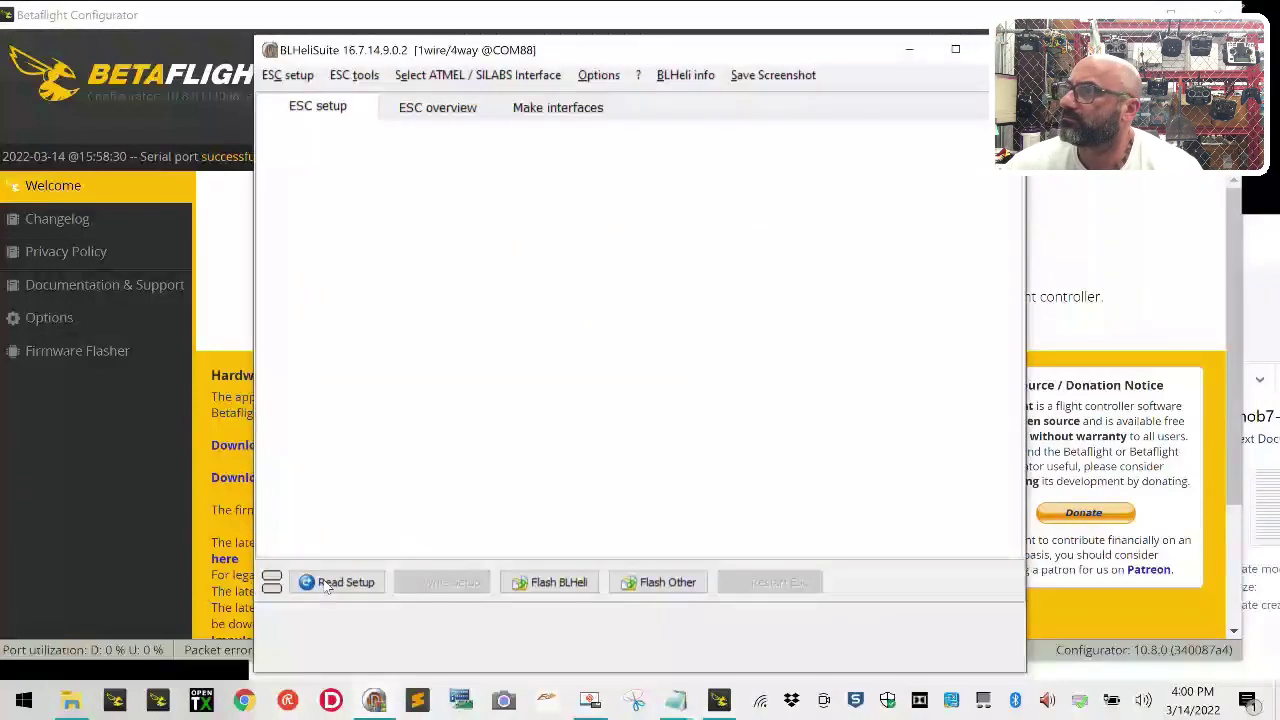
click(322, 582)
click(342, 612)
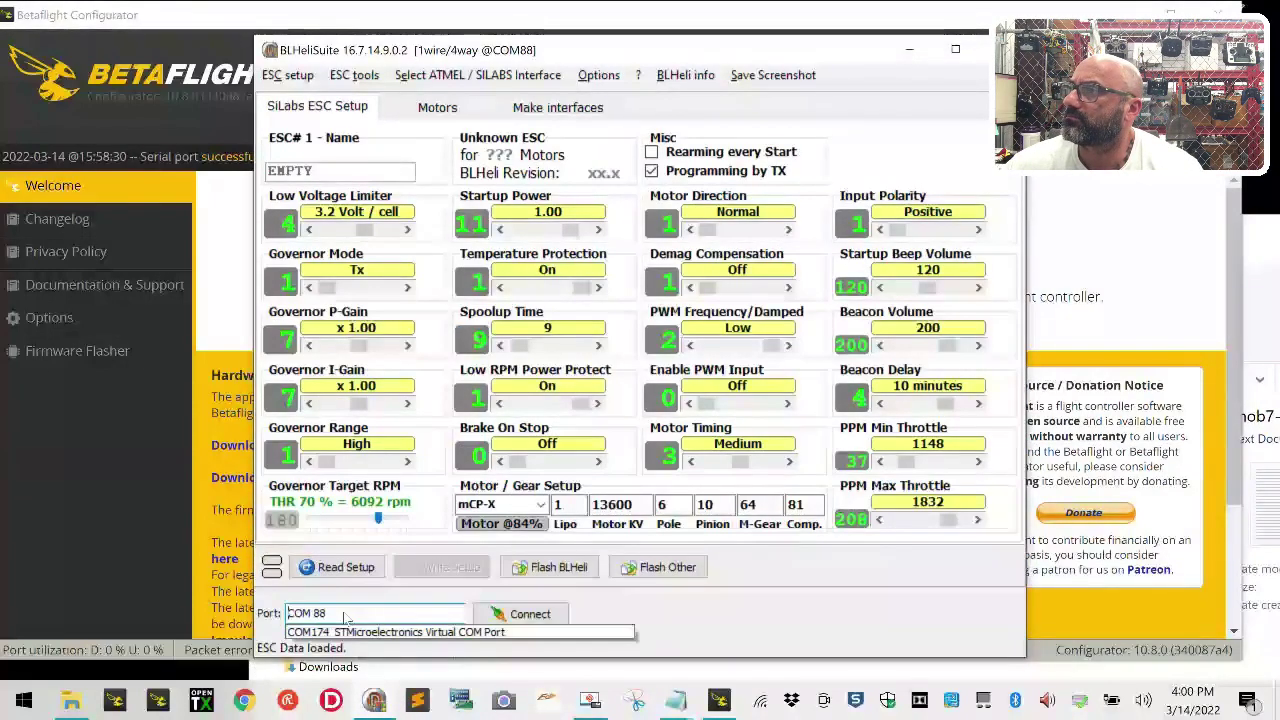
click(340, 632)
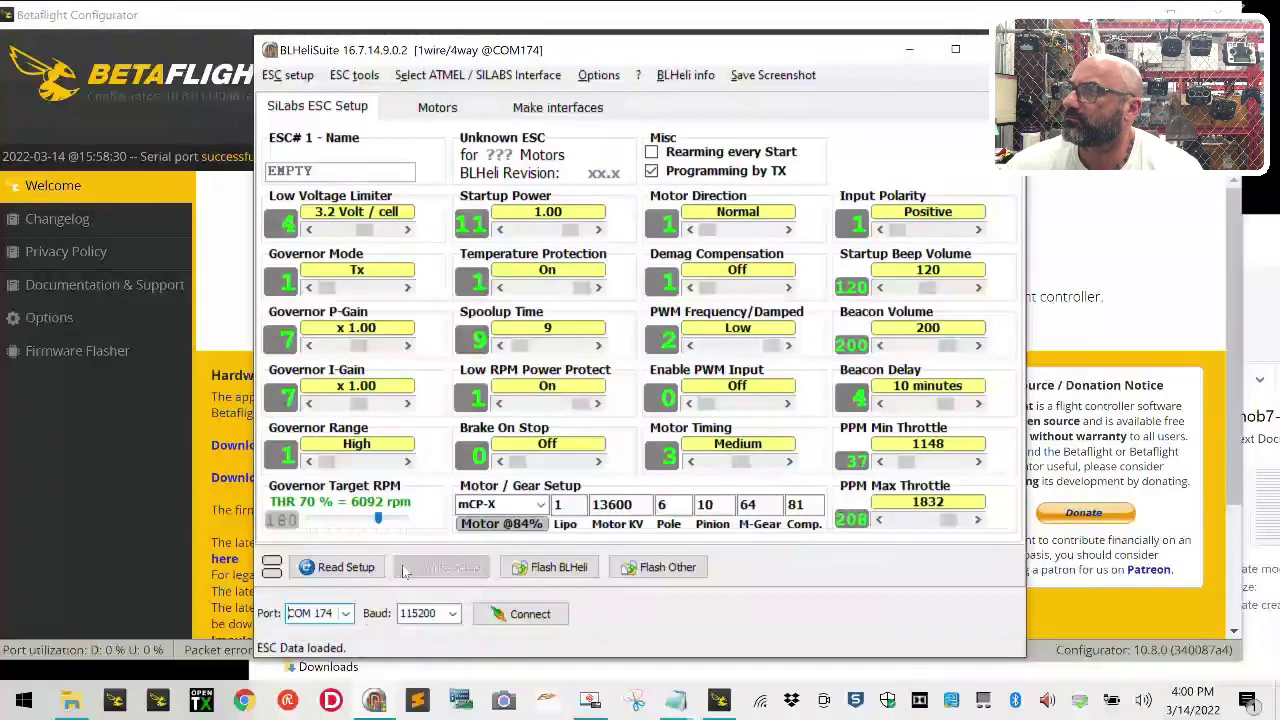
Step: Try to read the ESC setup over COM 174 and dismiss the dialogs
click(340, 565)
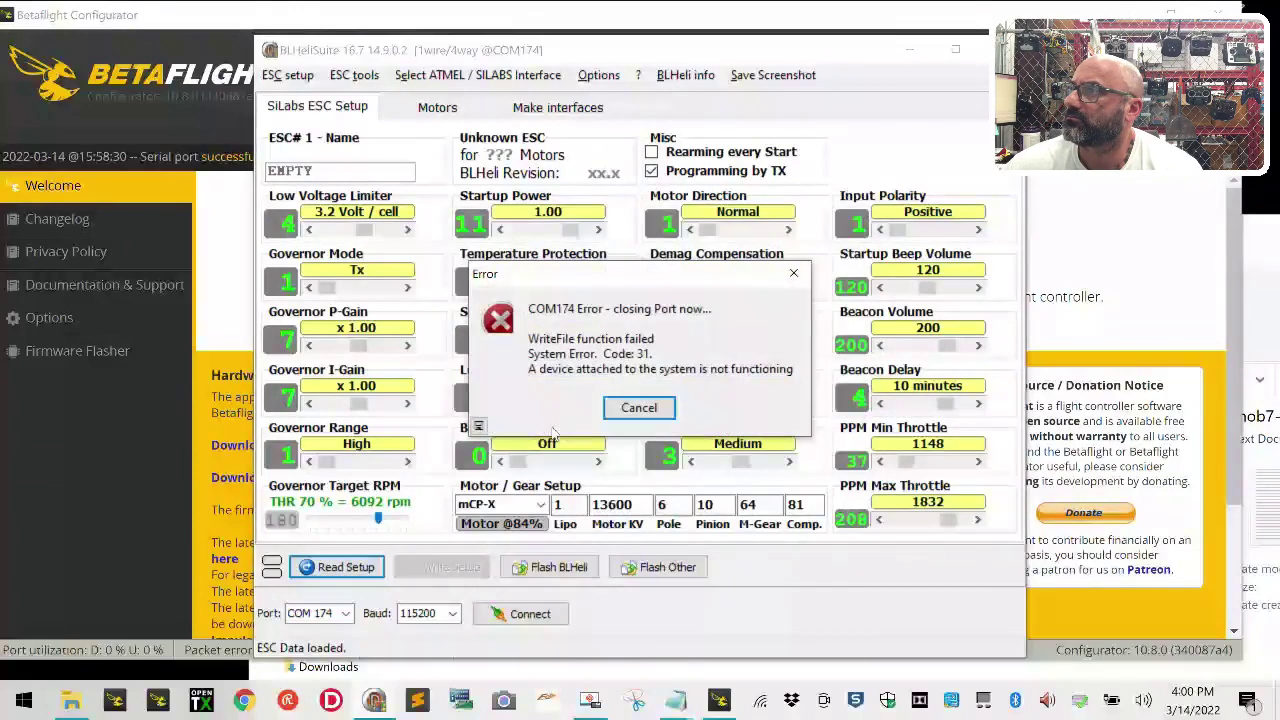
click(652, 418)
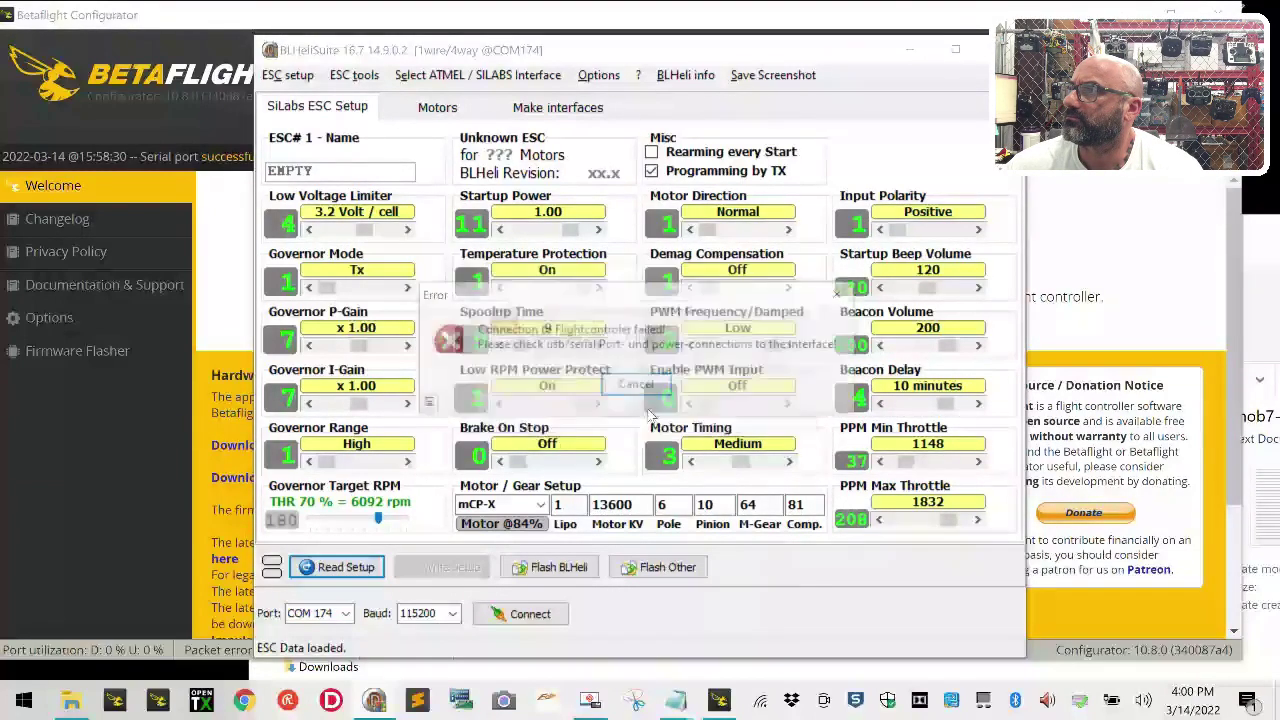
click(638, 386)
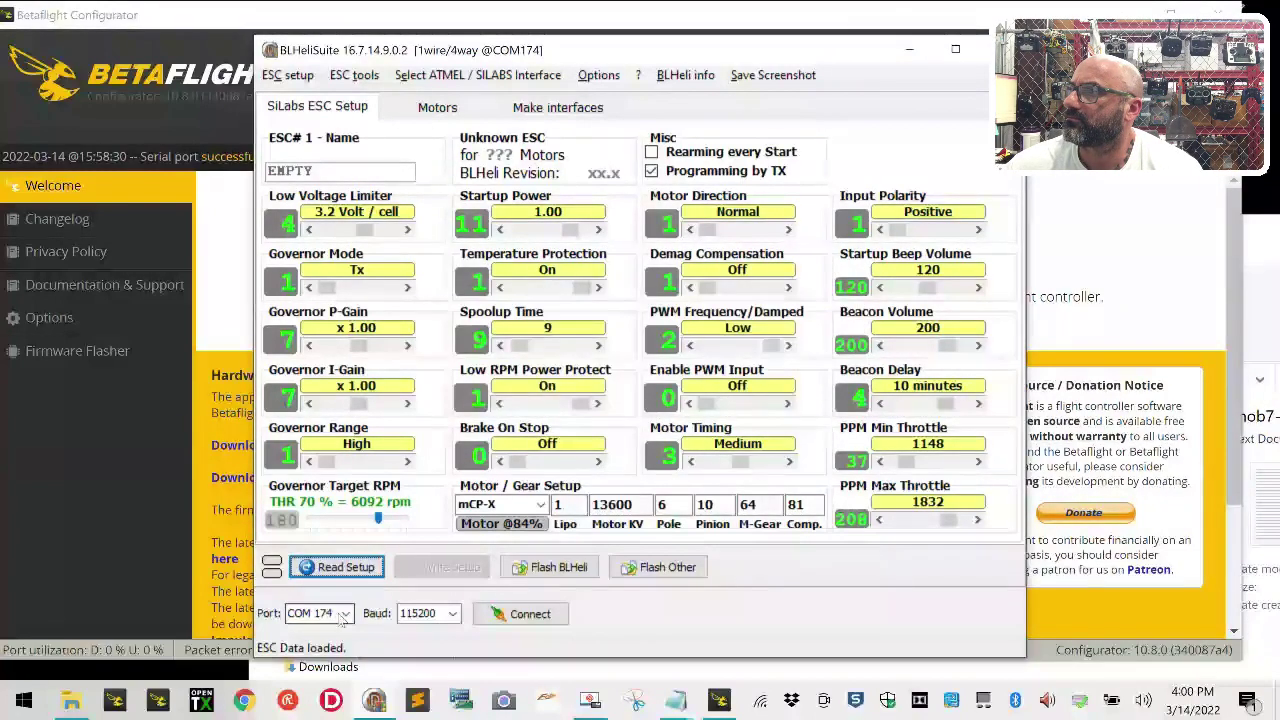
Step: Reselect the COM 174 port and read the setup of the connected ESCs
click(344, 614)
click(343, 627)
click(340, 567)
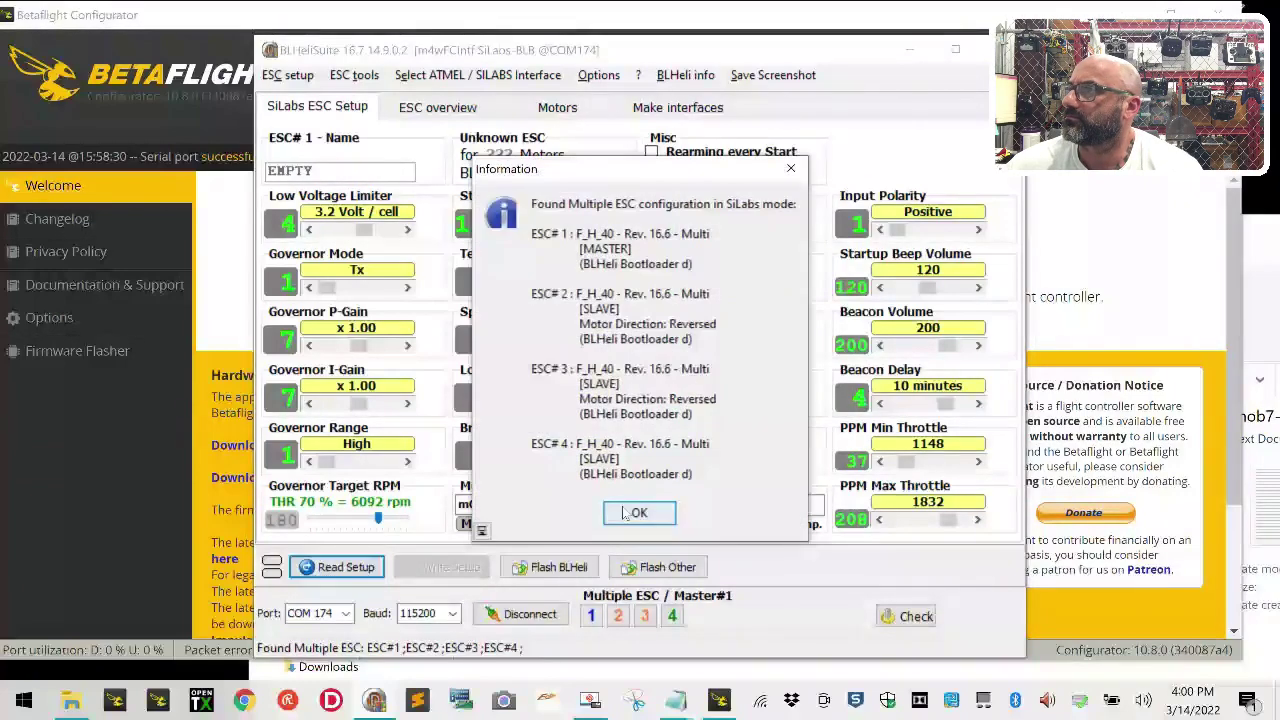
click(630, 512)
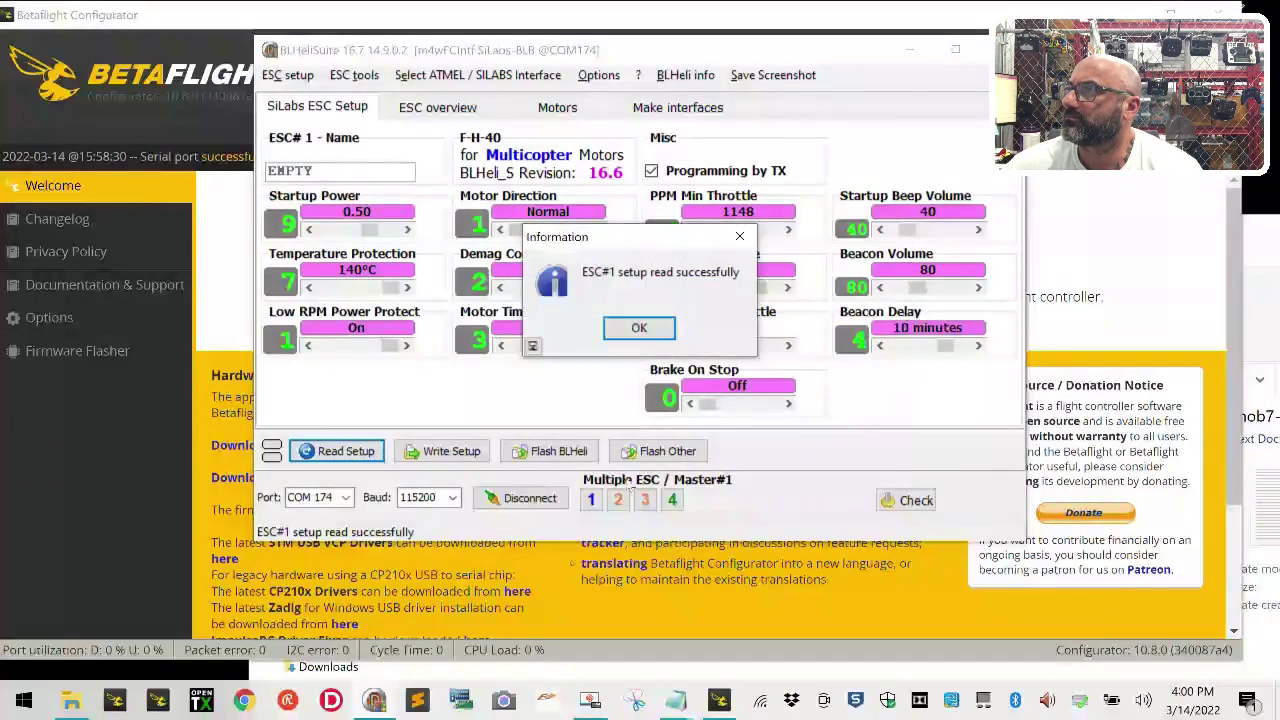
click(645, 332)
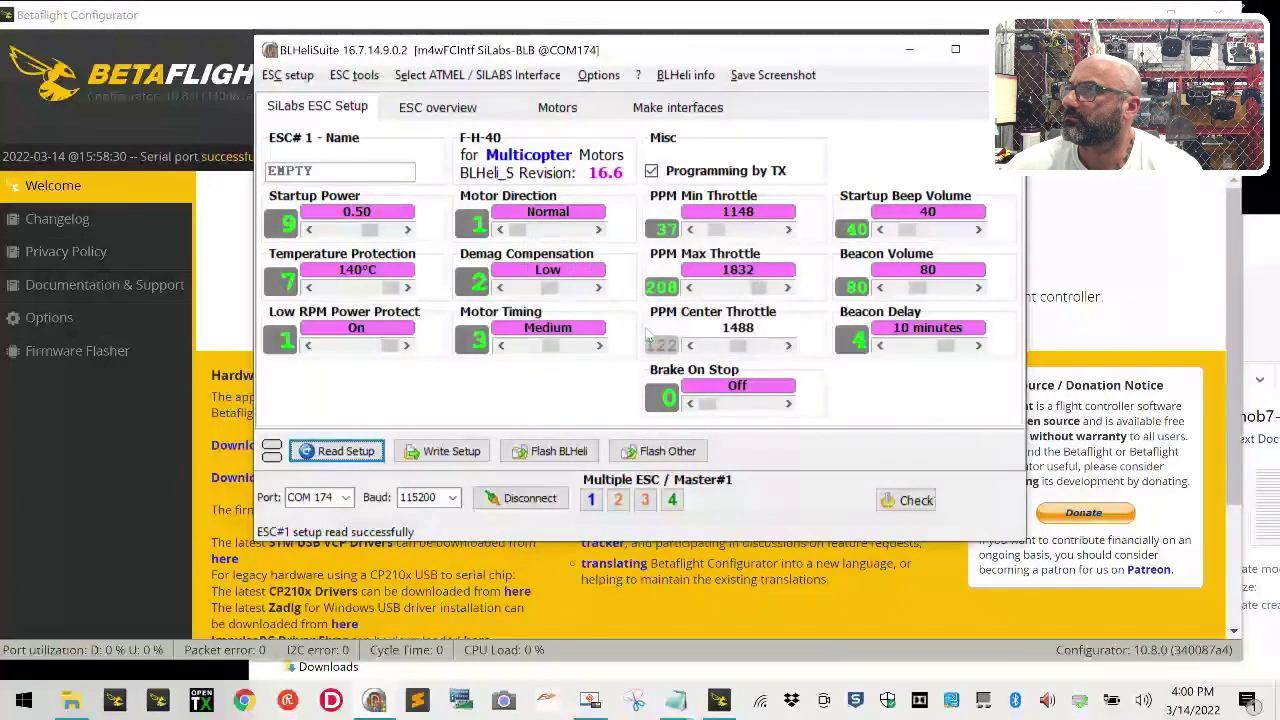
Step: Flash ESC#1 with the F_H_40 (Multi) BLHeli Rev 16.7 firmware and continue to the next ESC
click(535, 458)
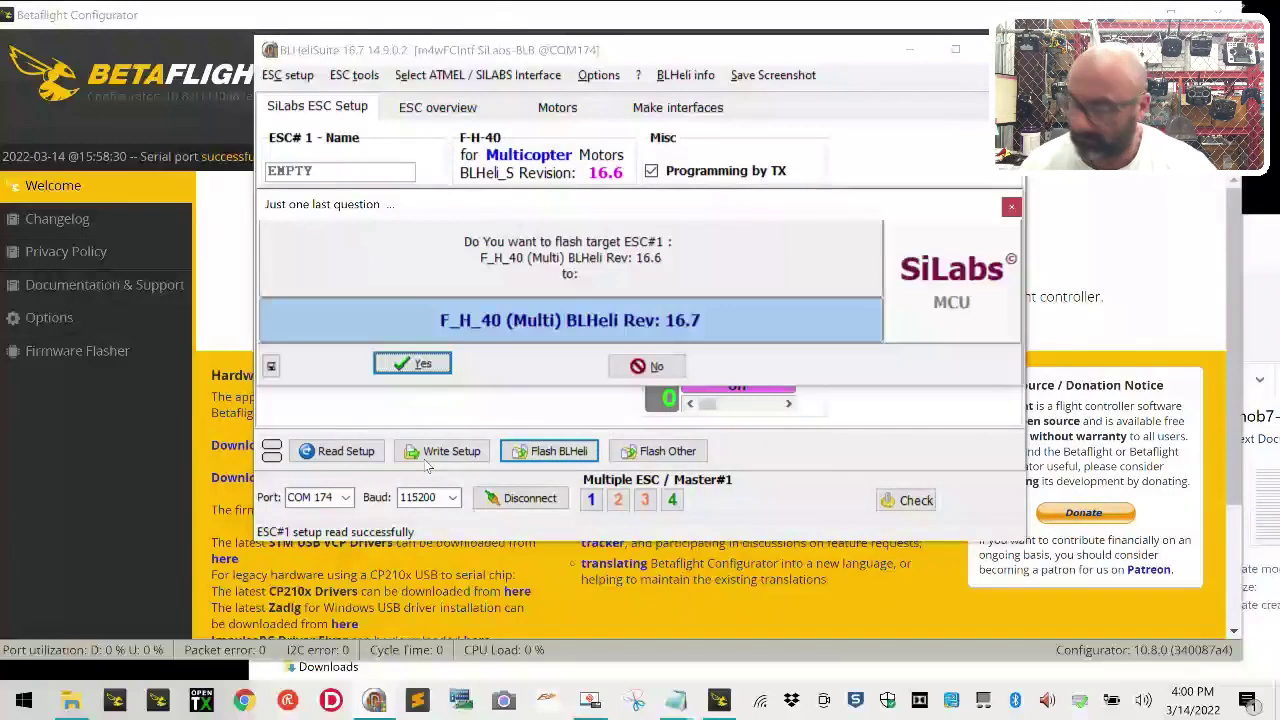
click(425, 365)
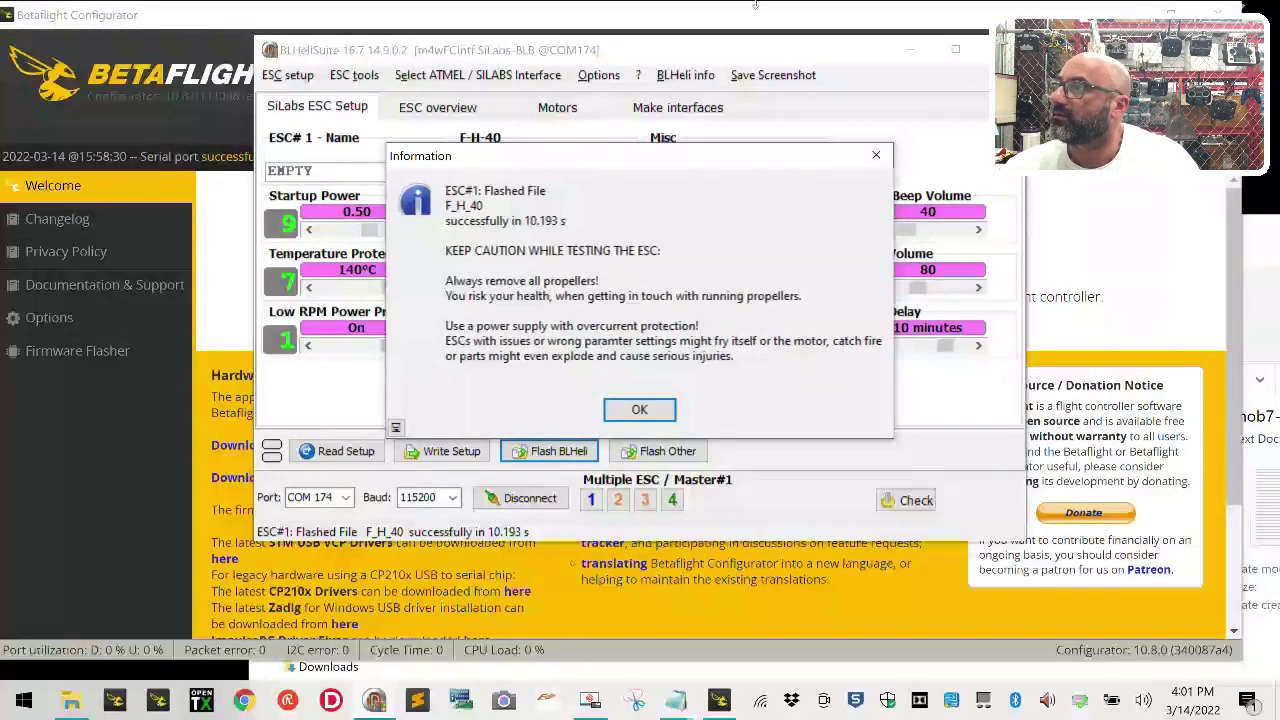
click(628, 410)
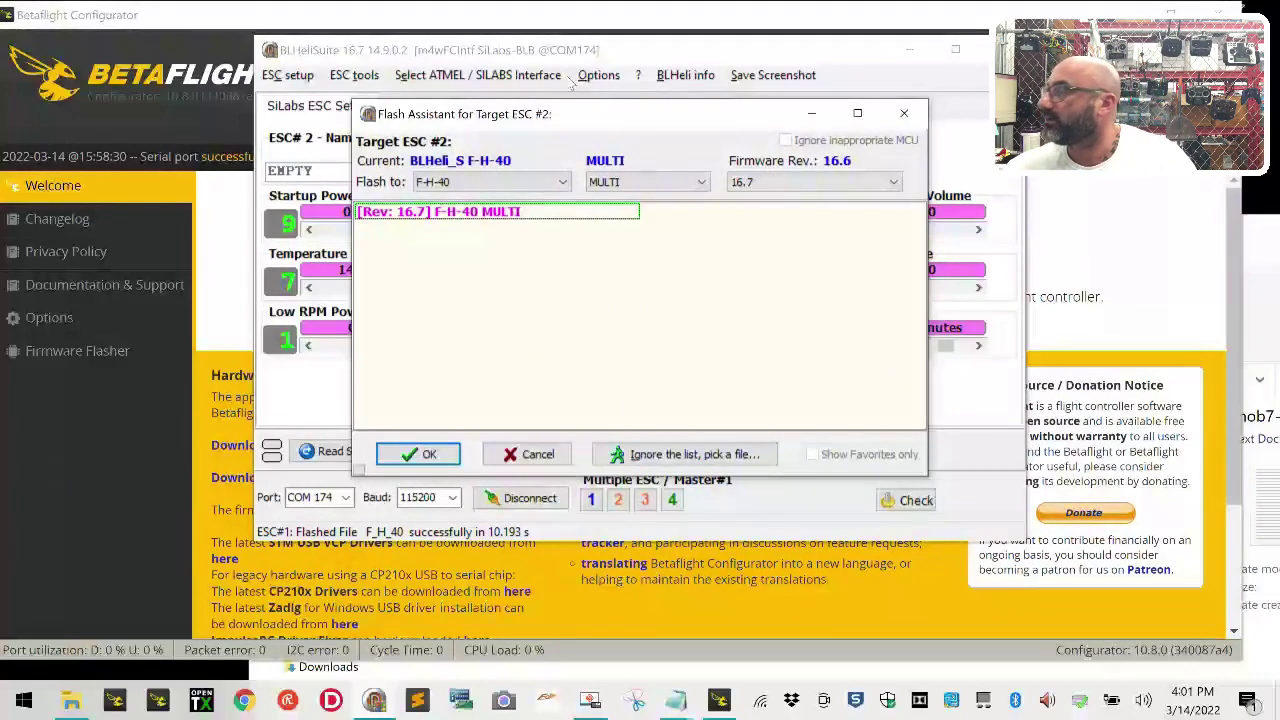
Step: Flash ESC#2 with the F_H_40 (Multi) BLHeli Rev 16.7 firmware and continue to the next ESC
click(420, 454)
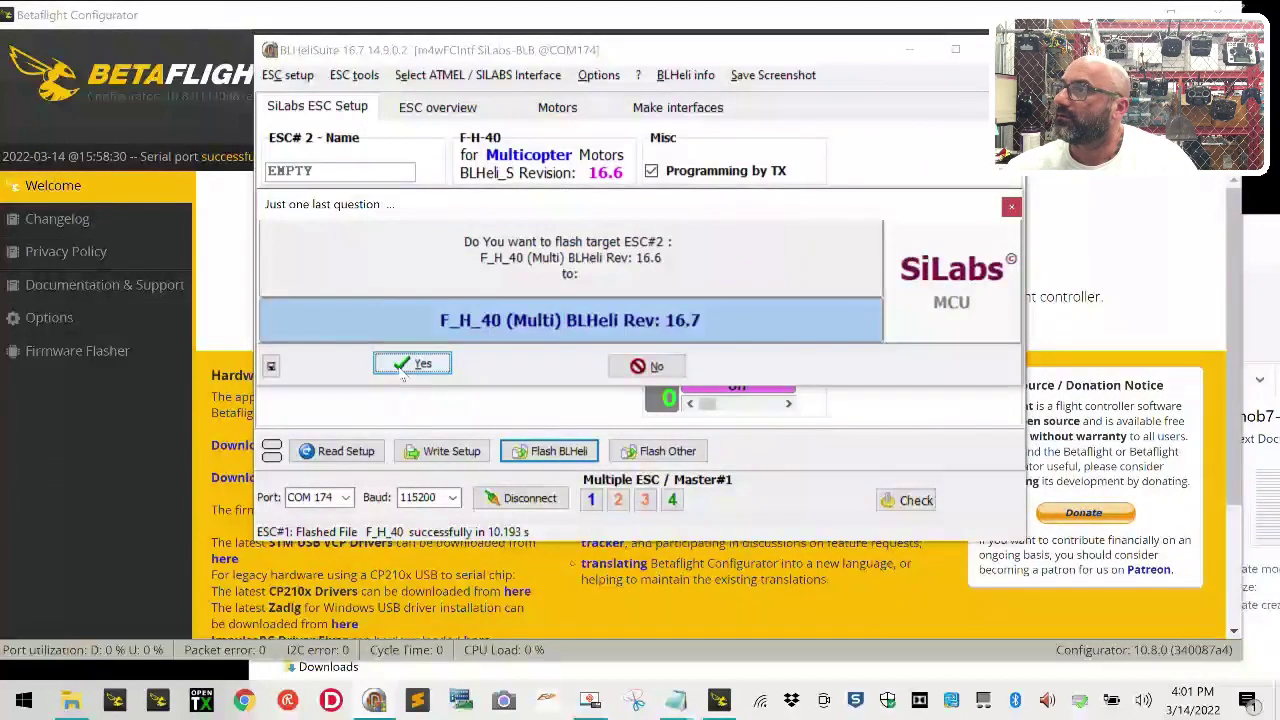
click(410, 365)
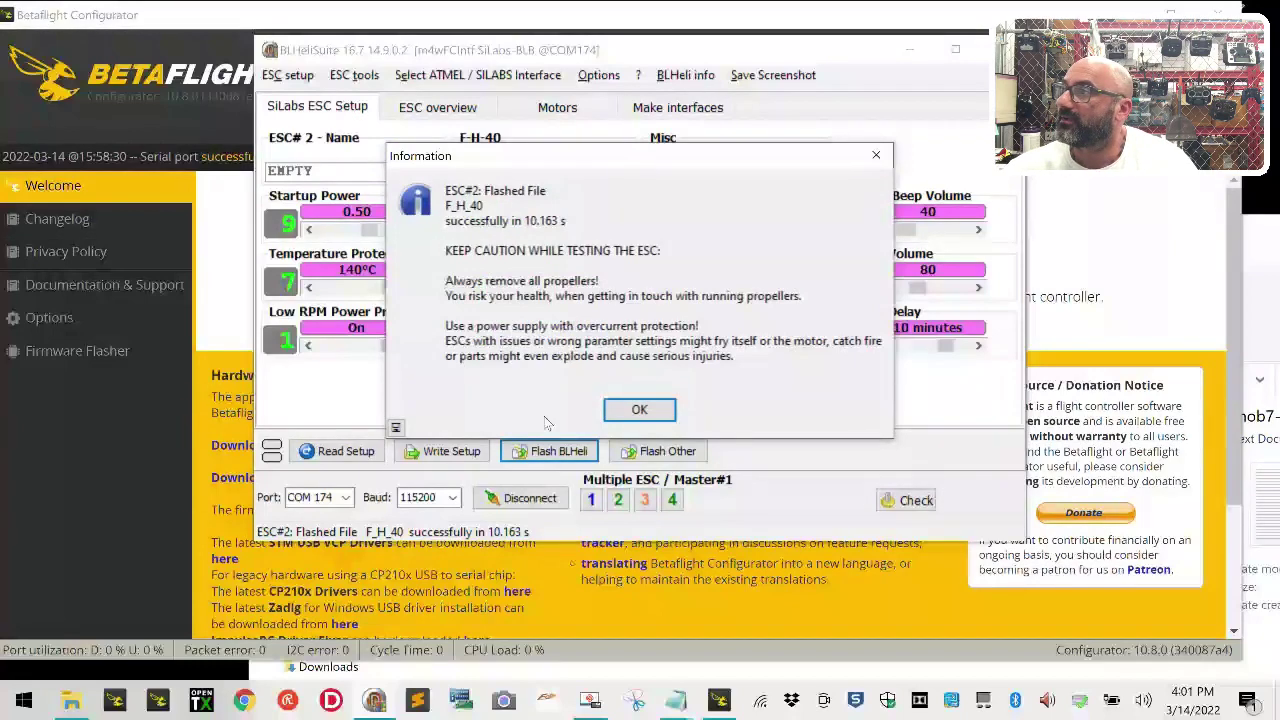
click(659, 416)
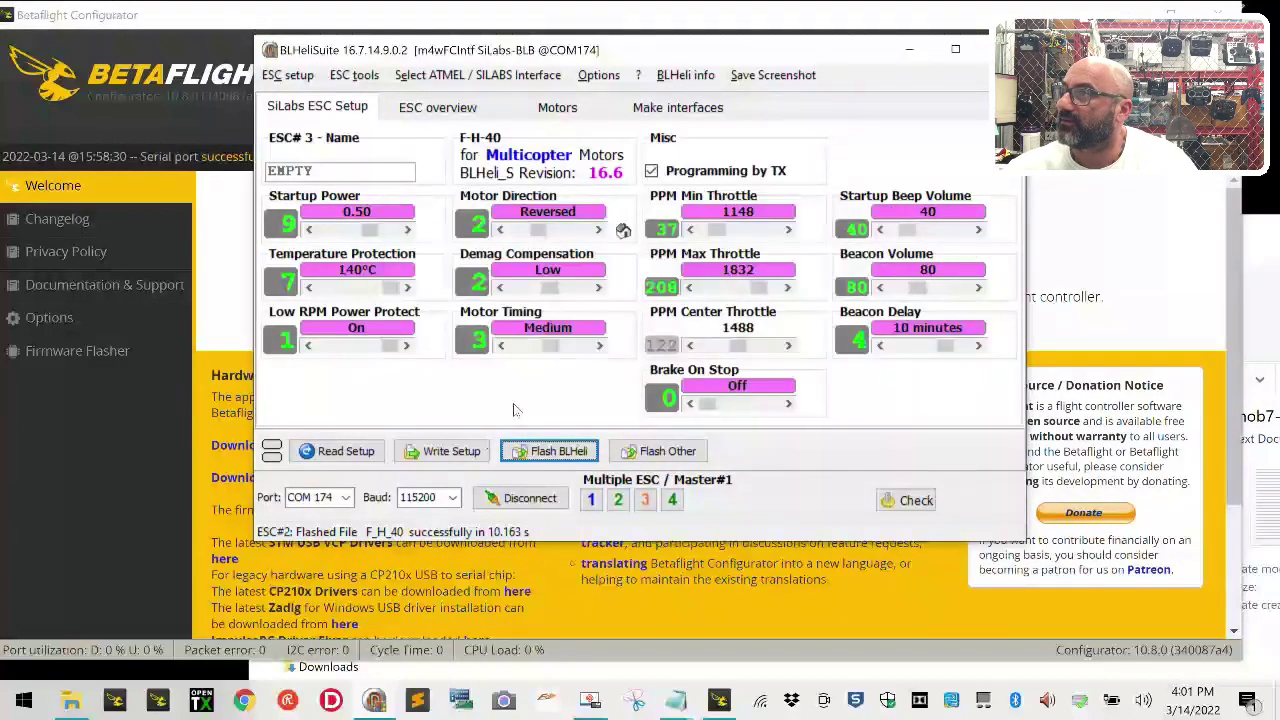
Step: Flash ESC#3 with the F_H_40 (Multi) BLHeli Rev 16.7 firmware and continue to the next ESC
click(420, 451)
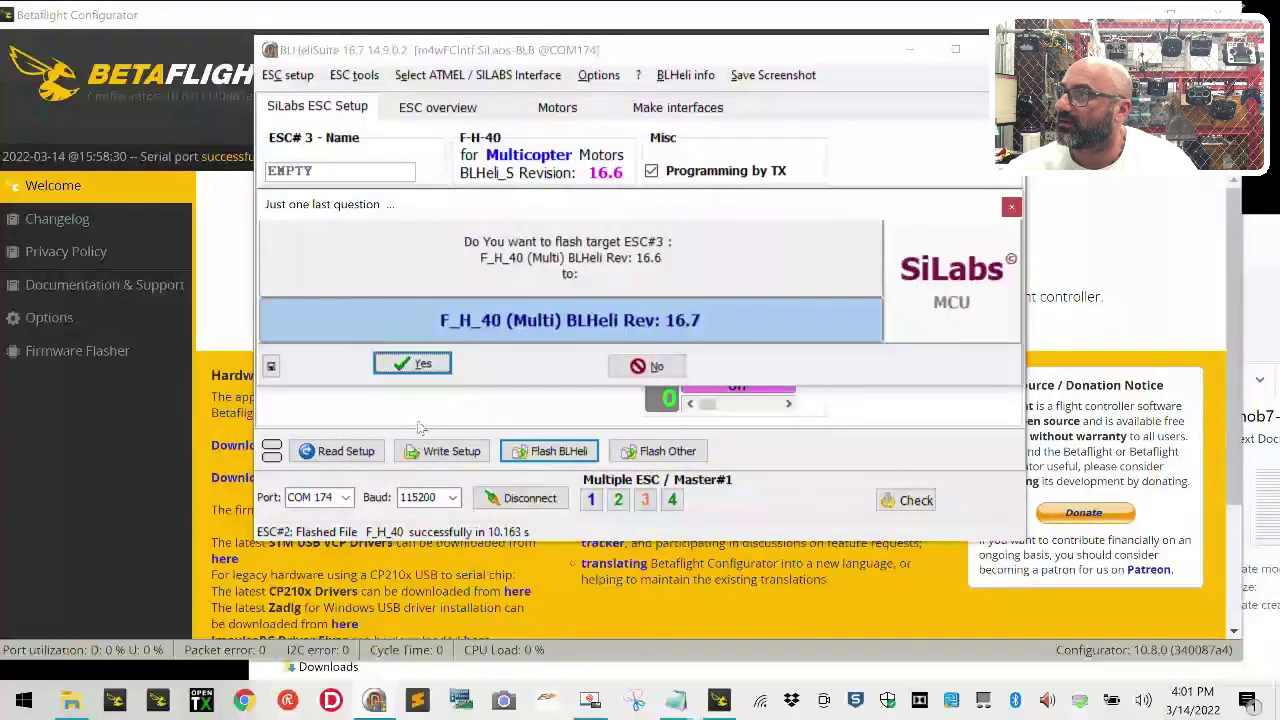
click(420, 364)
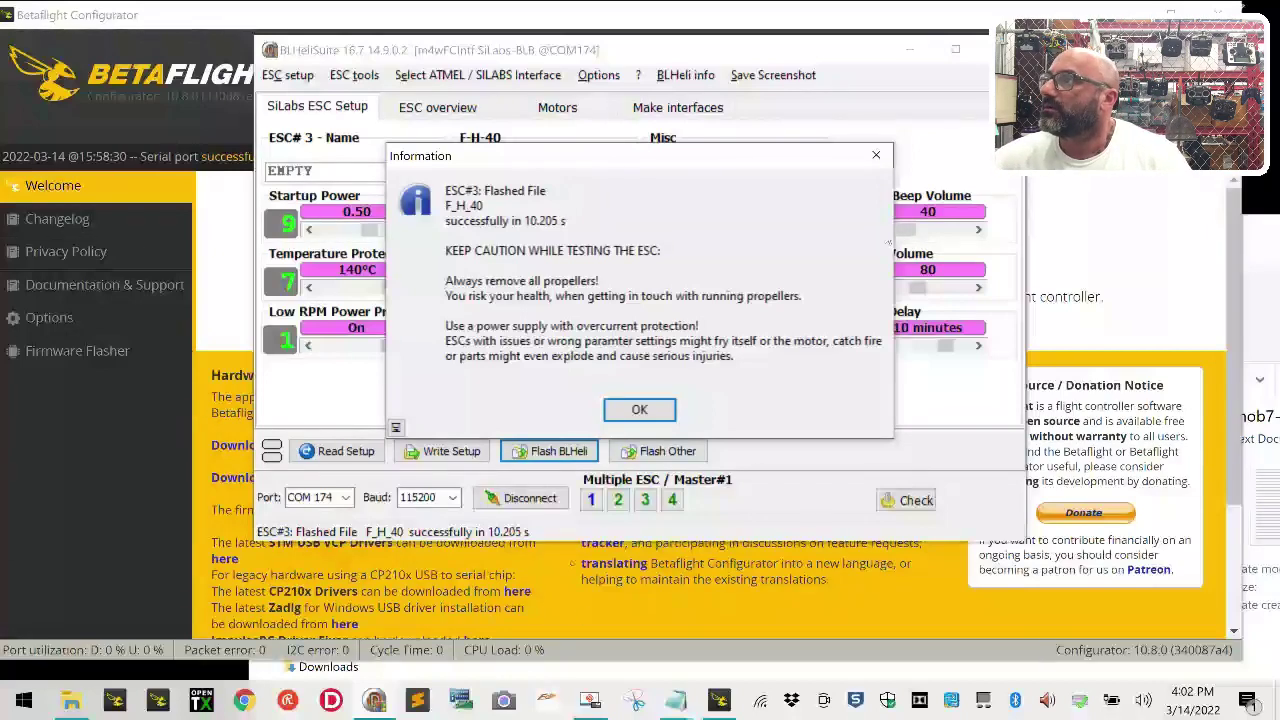
click(632, 409)
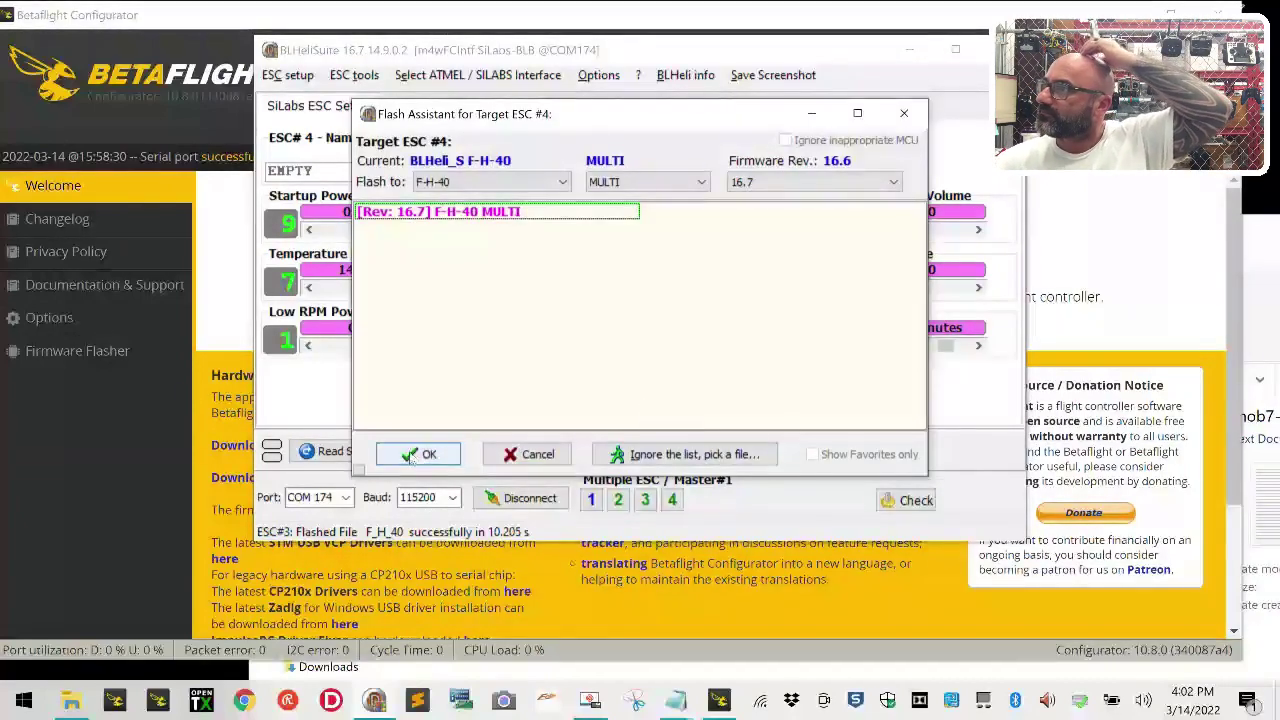
Step: Flash ESC#4 with the F_H_40 (Multi) BLHeli Rev 16.7 firmware and acknowledge the summary of all four ESCs
click(420, 454)
click(412, 363)
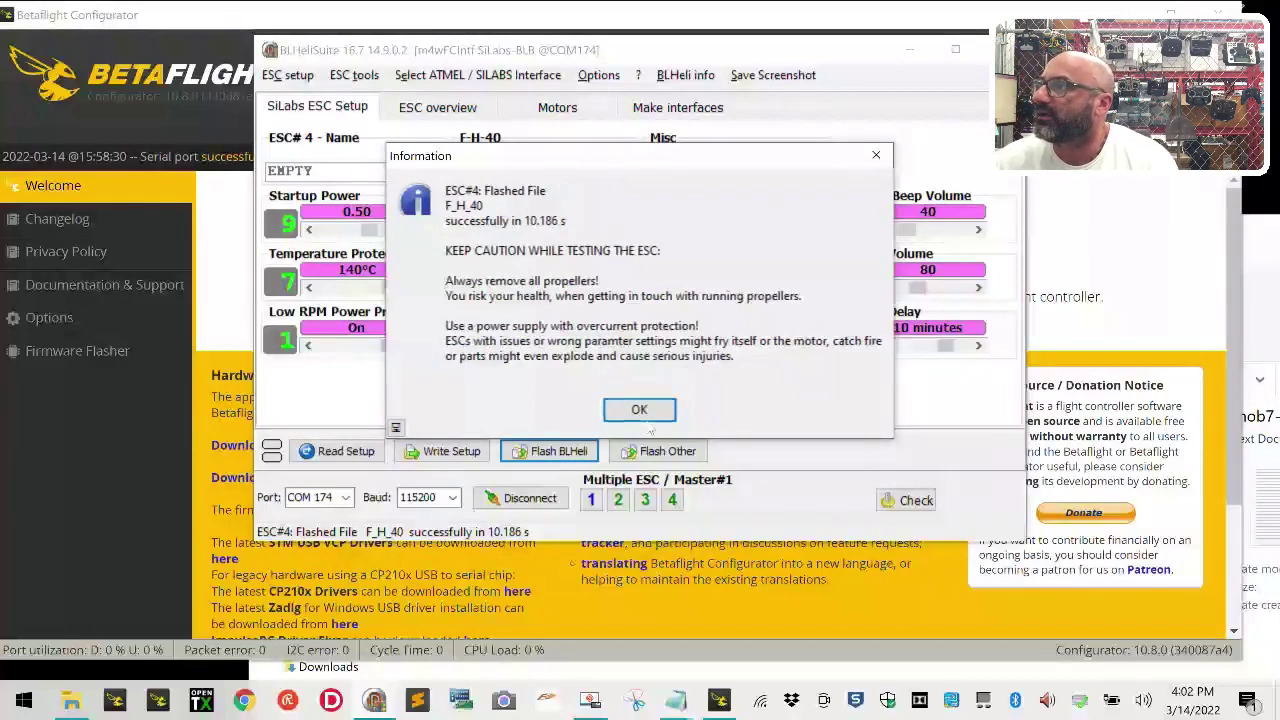
click(639, 409)
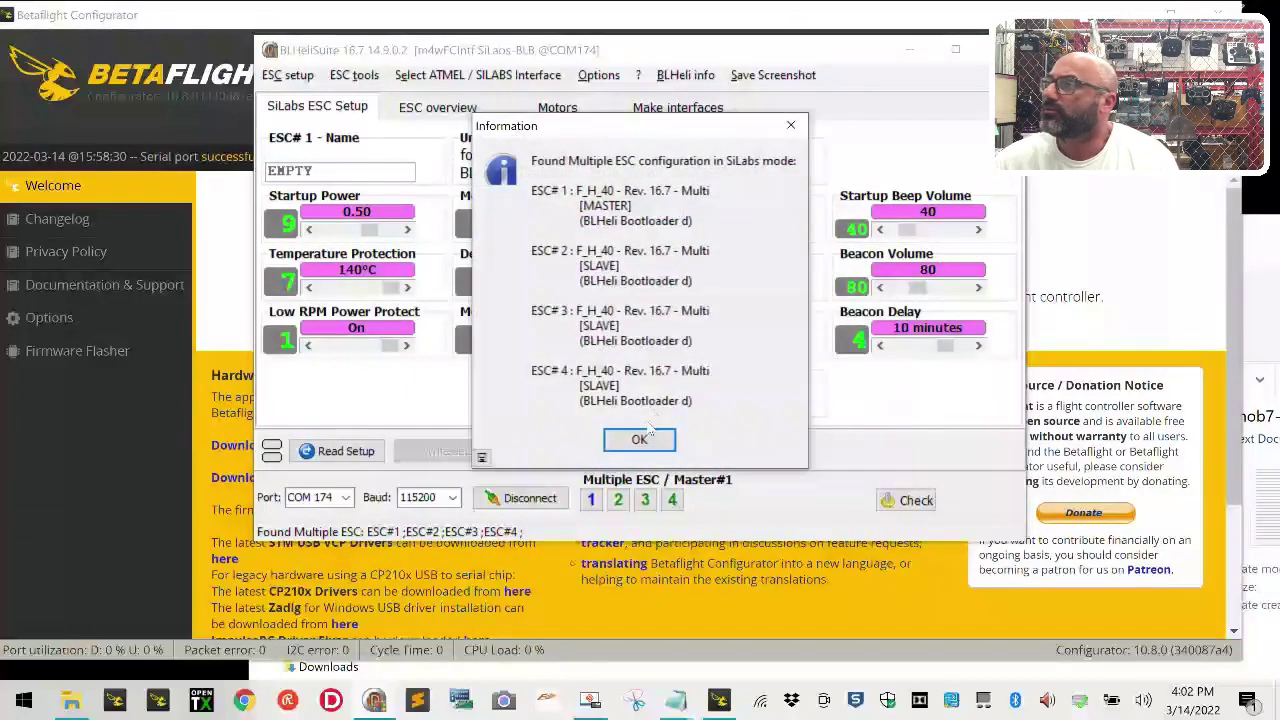
click(645, 443)
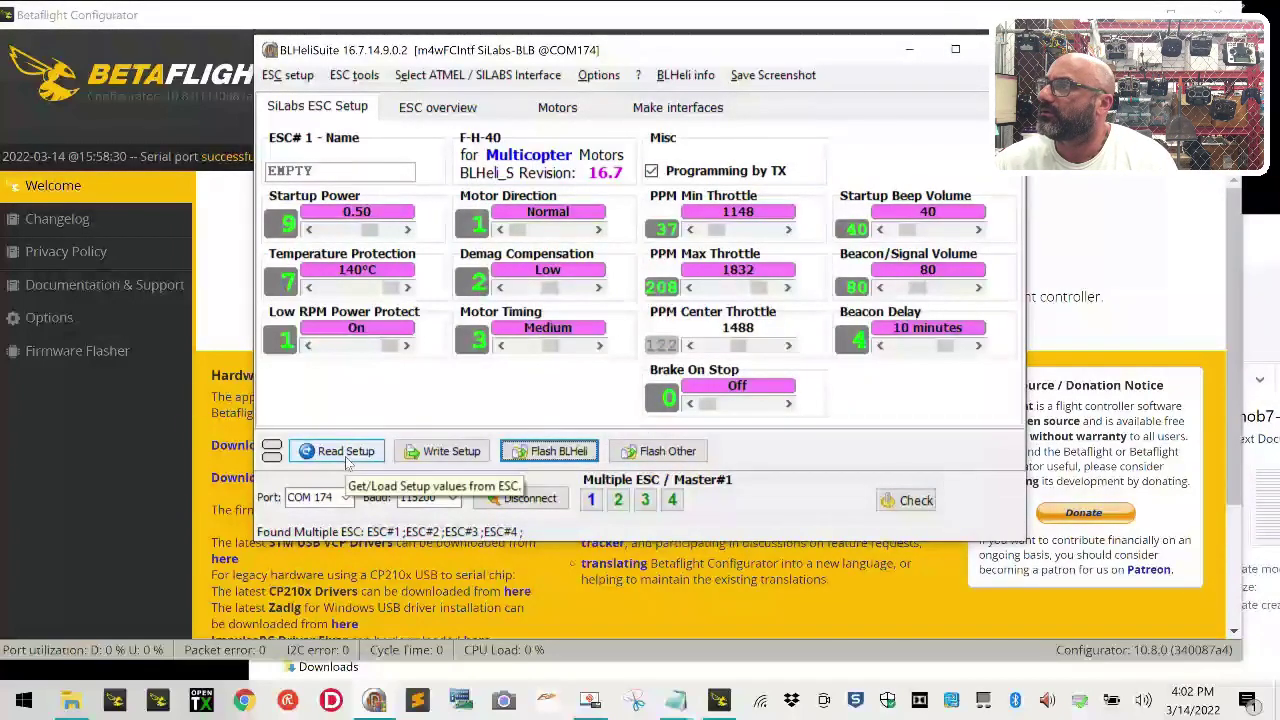
Step: Disconnect BLHeliSuite from the flight controller and close it to return to Betaflight Configurator
click(530, 508)
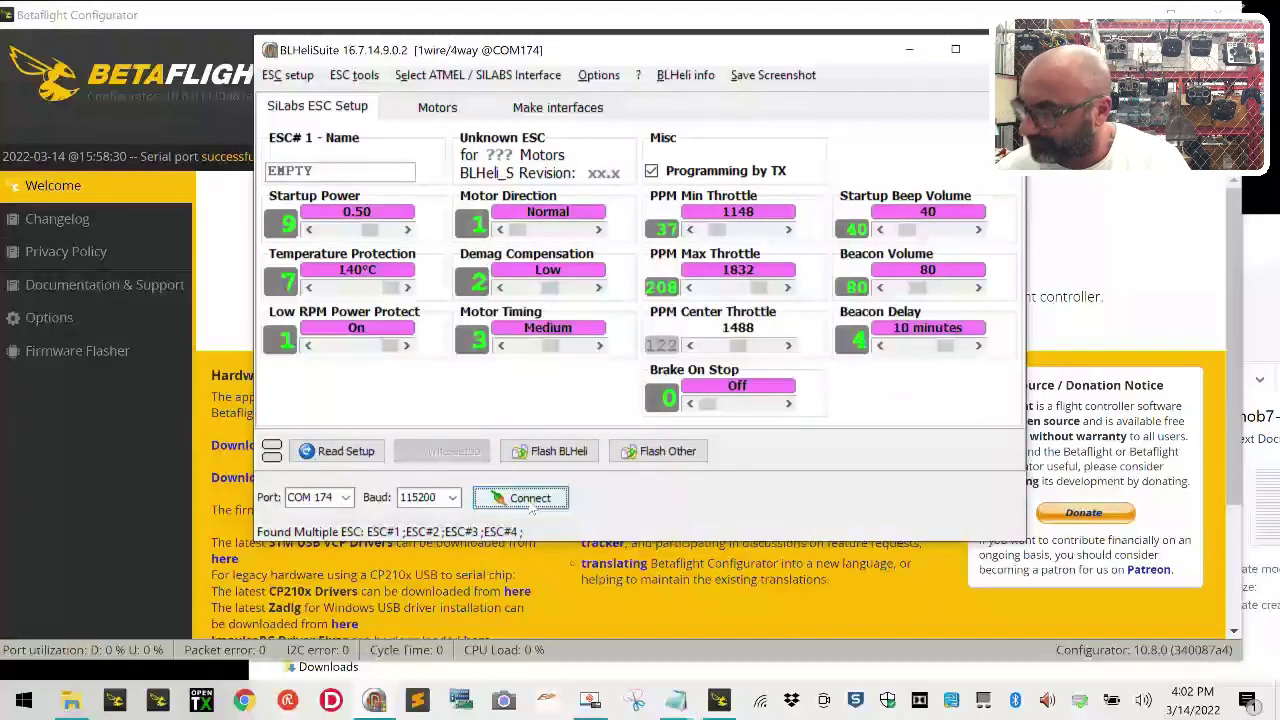
key(alt+F4)
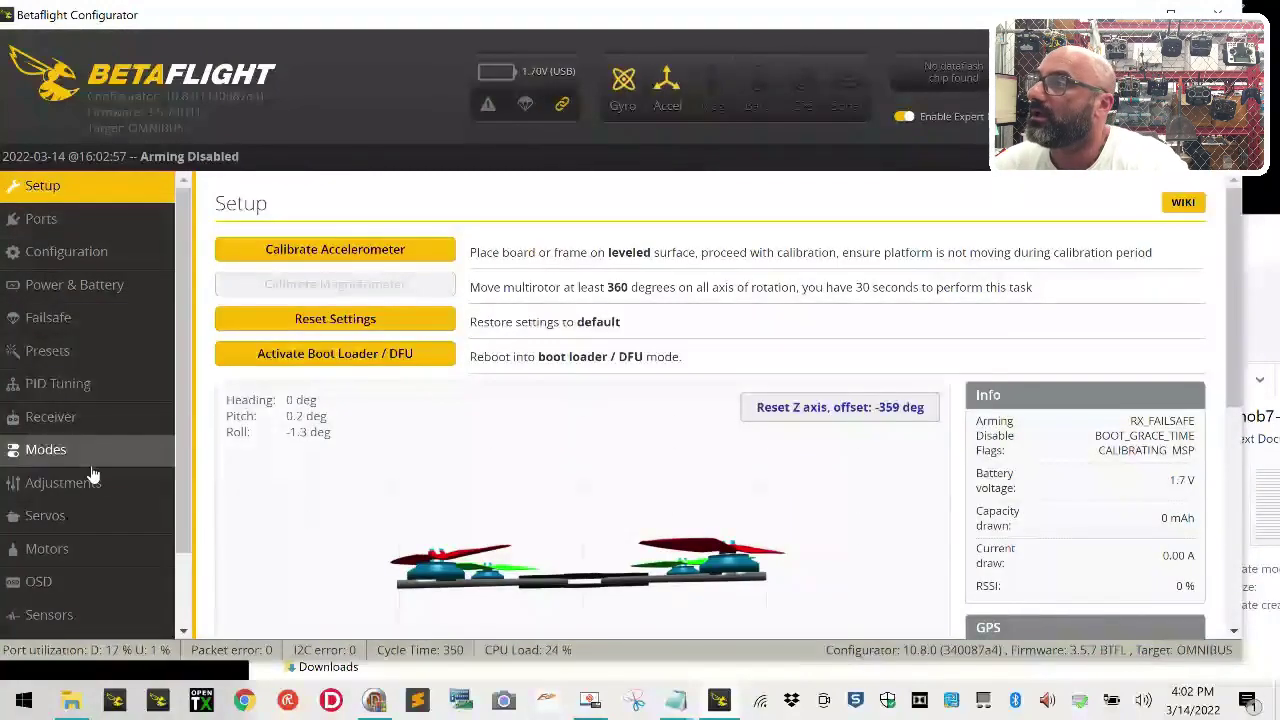
Step: Disable the RX_LOST, BAT_CRIT_LOW and BAT_LOW beeper conditions in the configuration, and save with a reboot
click(105, 253)
scroll(1205, 463, down, 5)
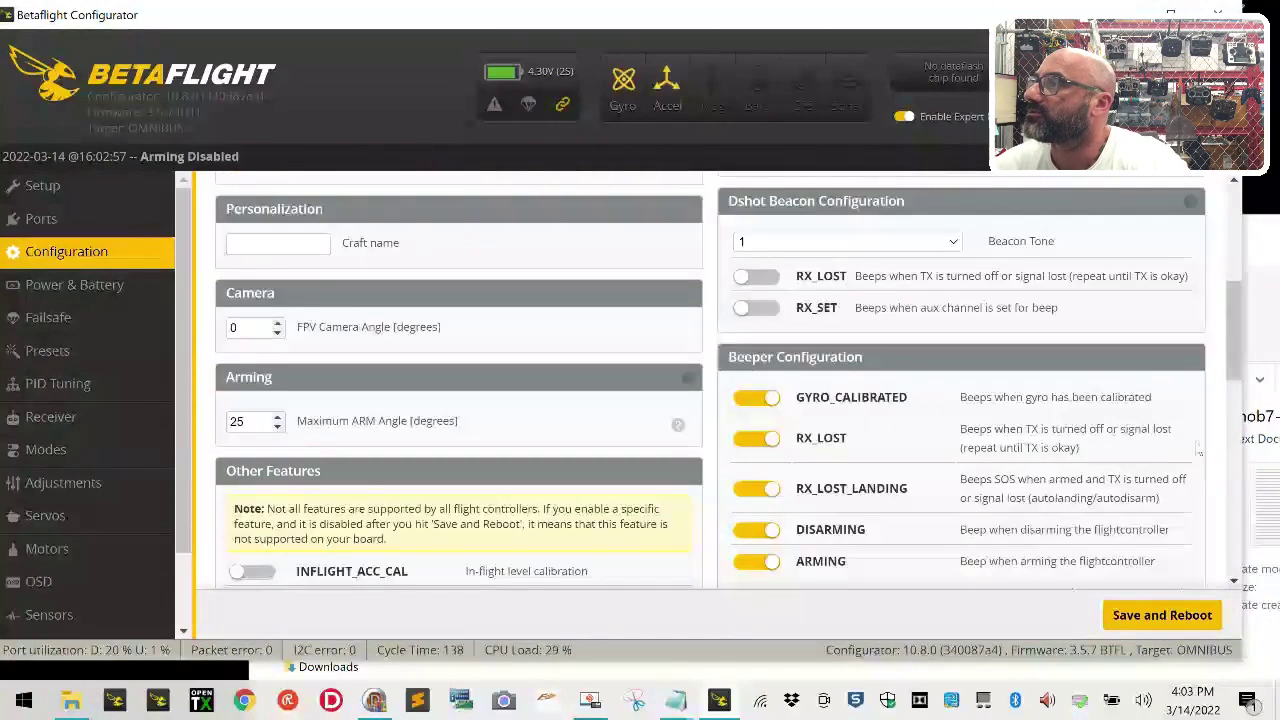
click(758, 442)
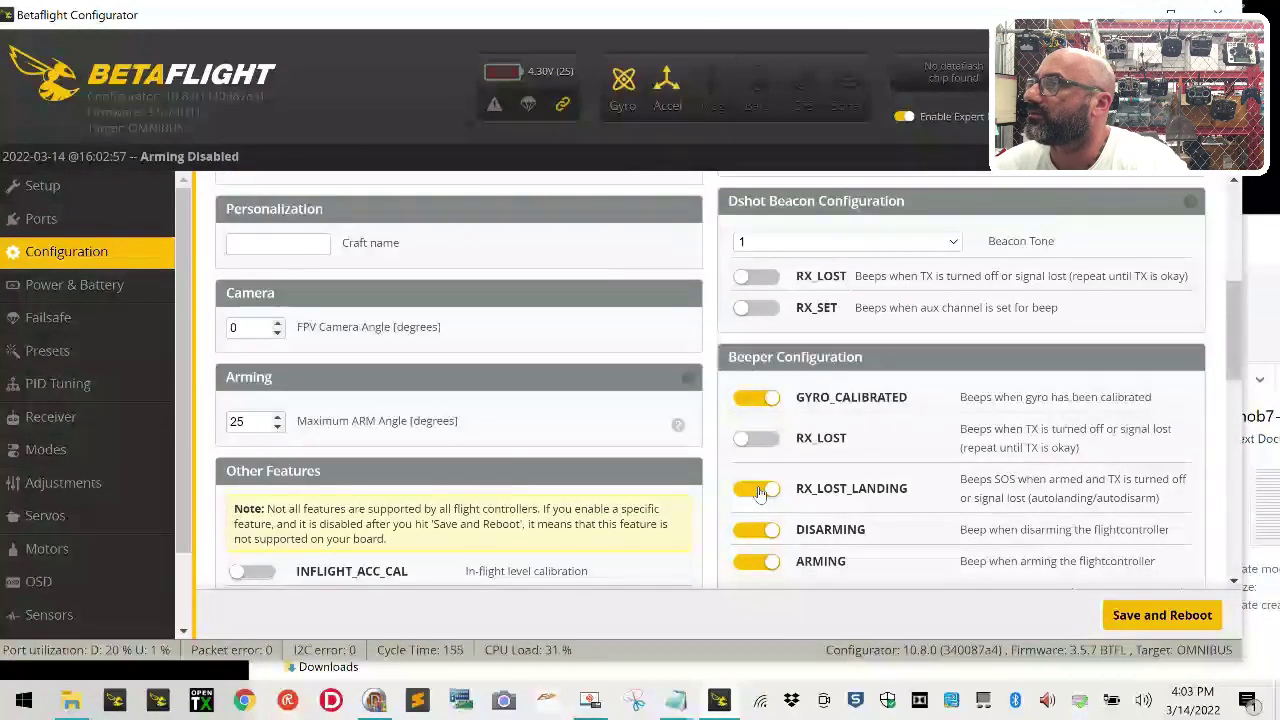
scroll(760, 492, down, 2)
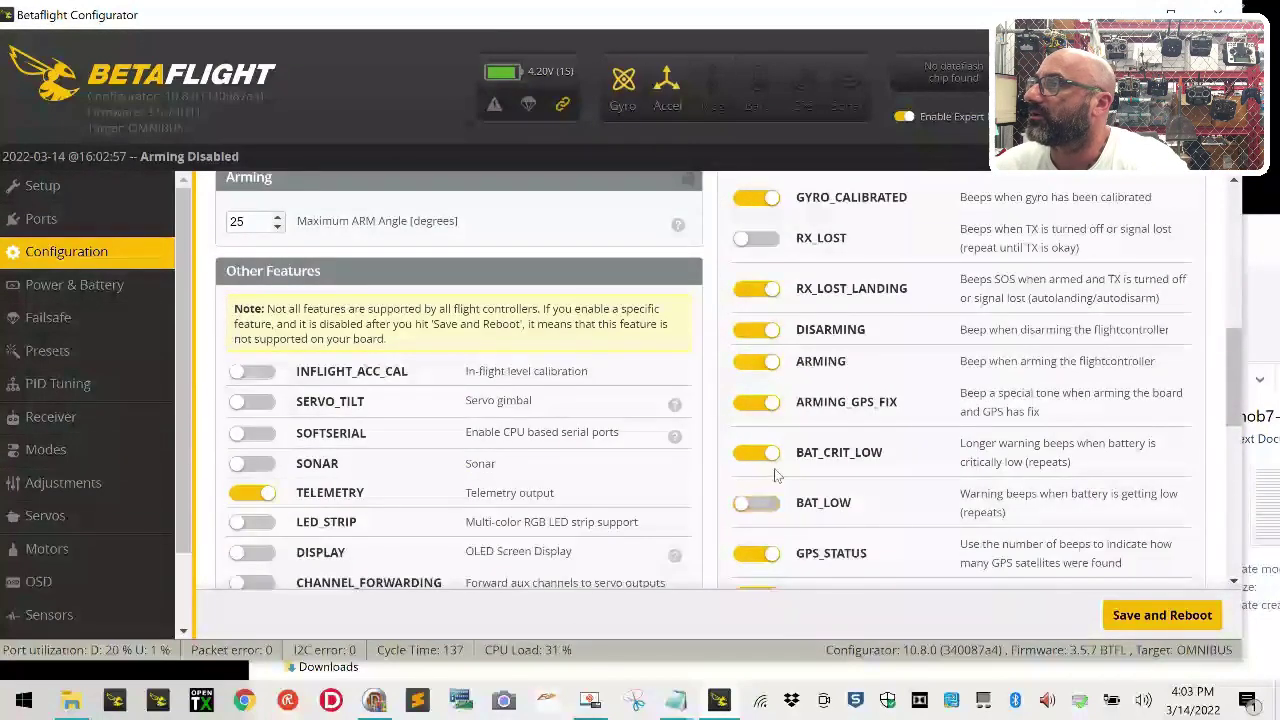
click(766, 456)
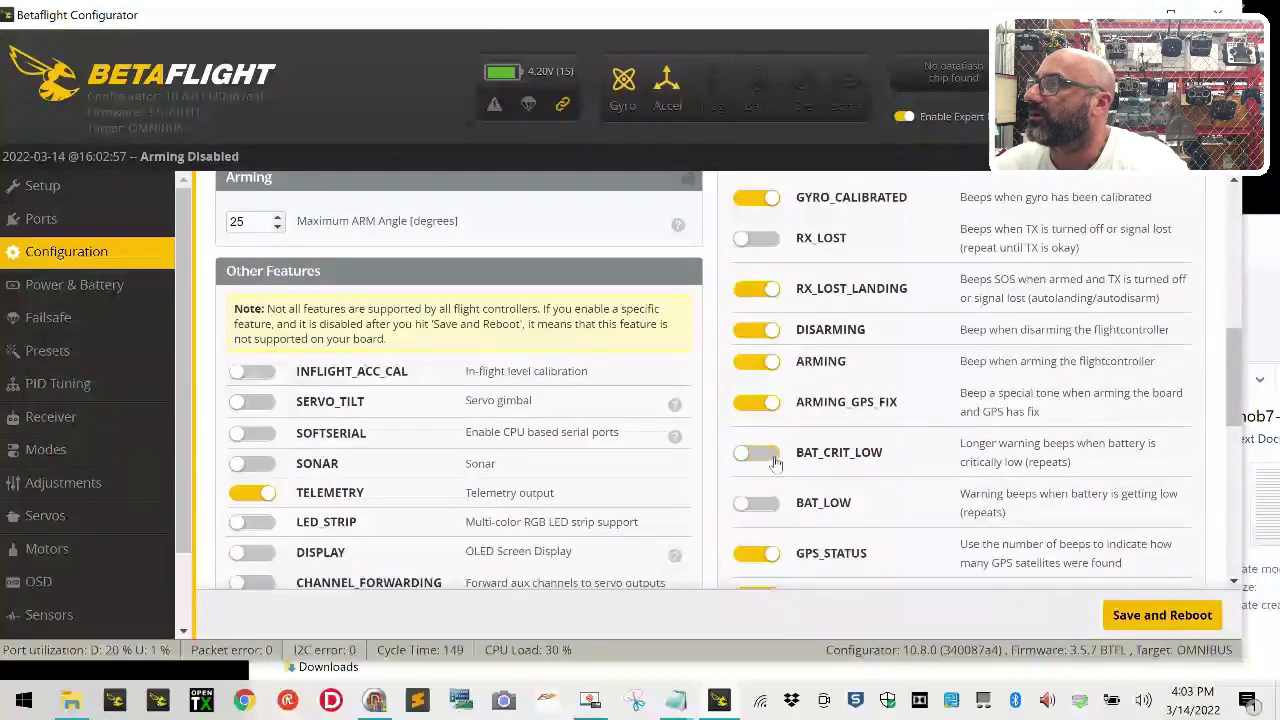
click(1196, 620)
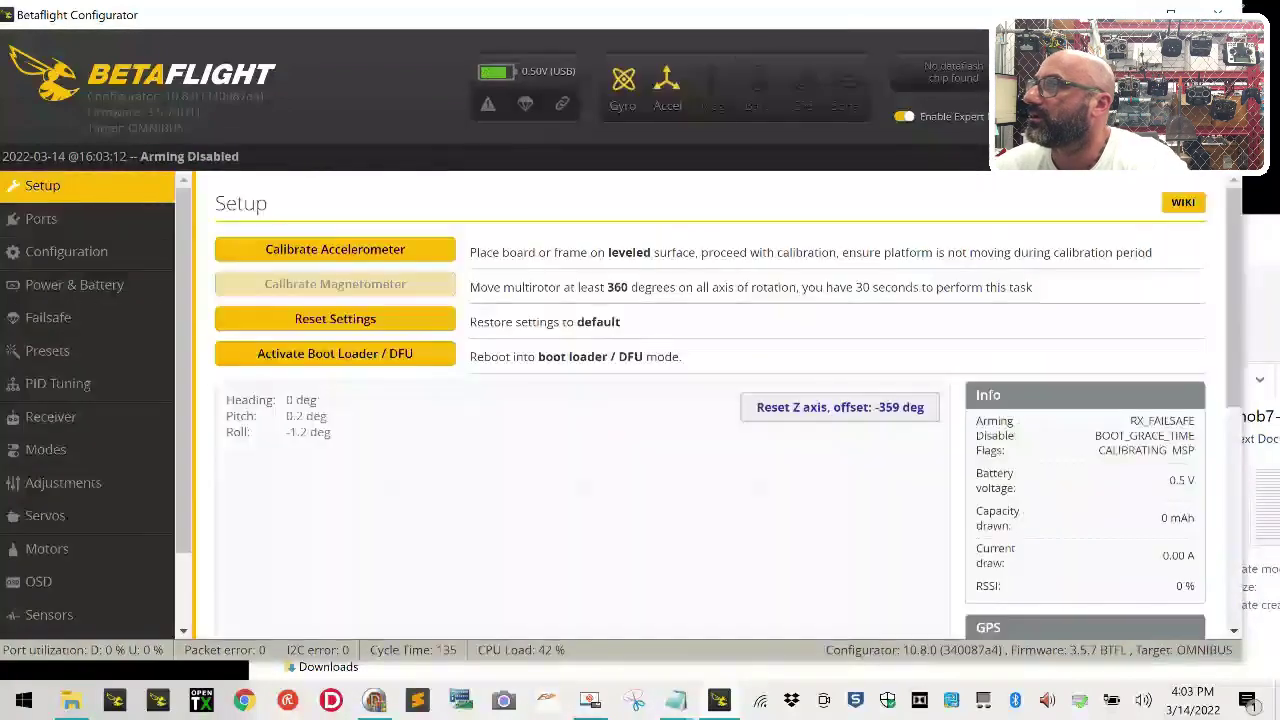
Step: Disable the USB beeper condition in the configuration, and save with a reboot
click(66, 251)
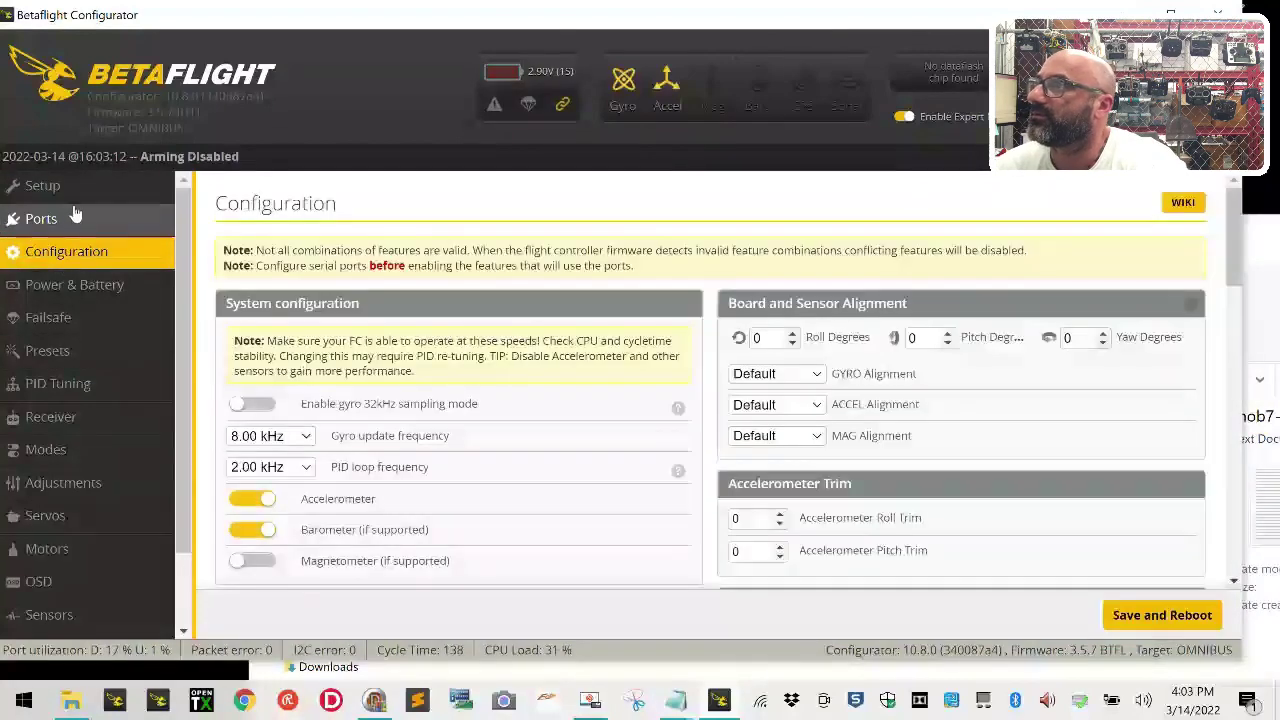
click(60, 186)
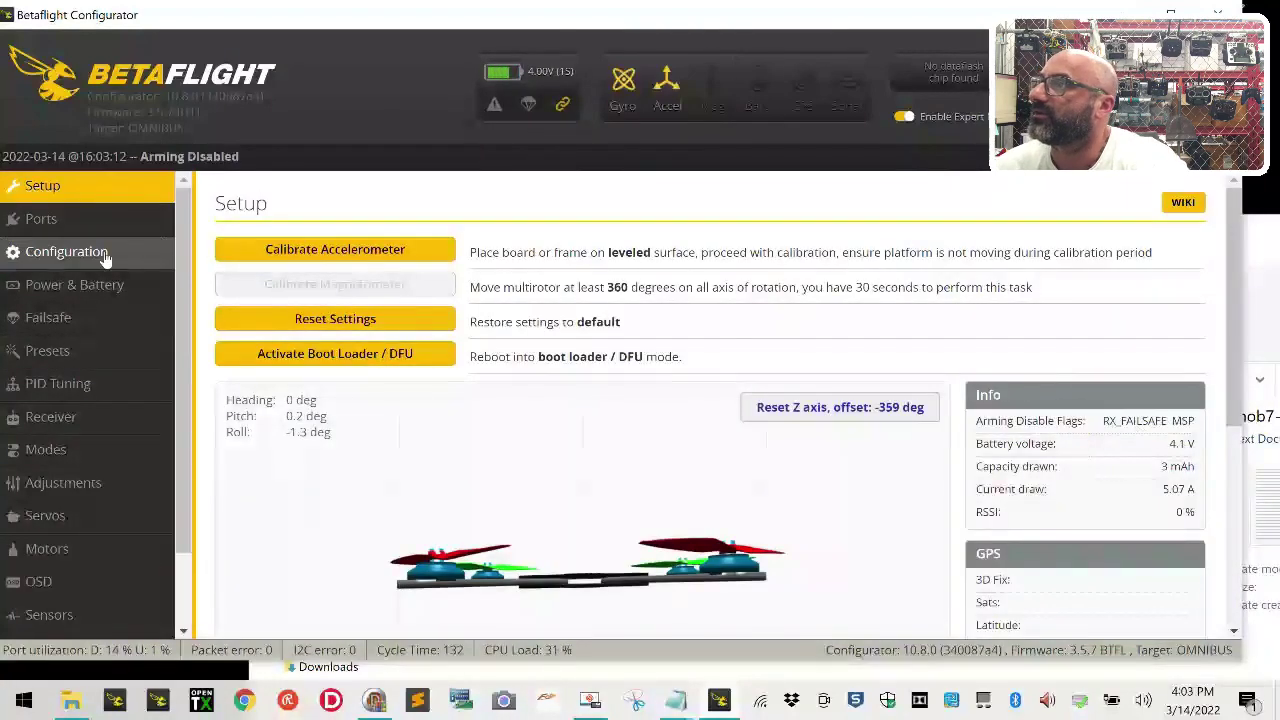
click(104, 256)
scroll(1148, 540, down, 5)
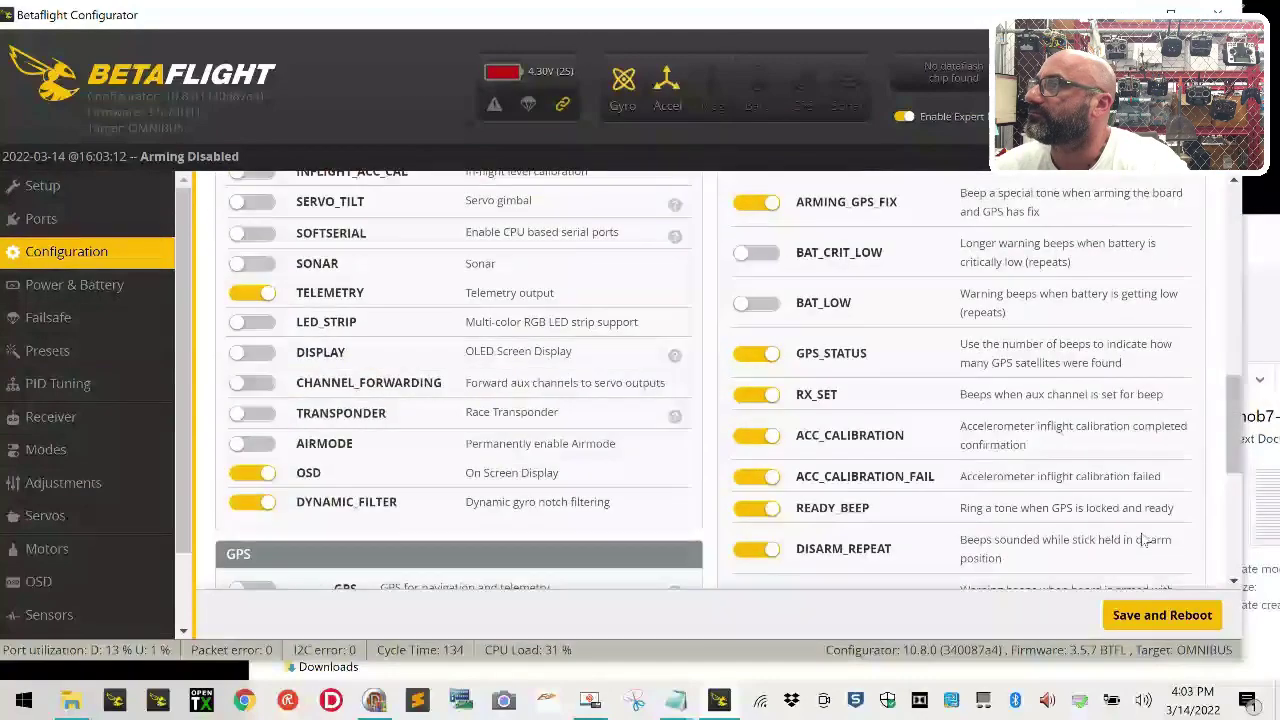
scroll(1148, 540, down, 5)
click(757, 330)
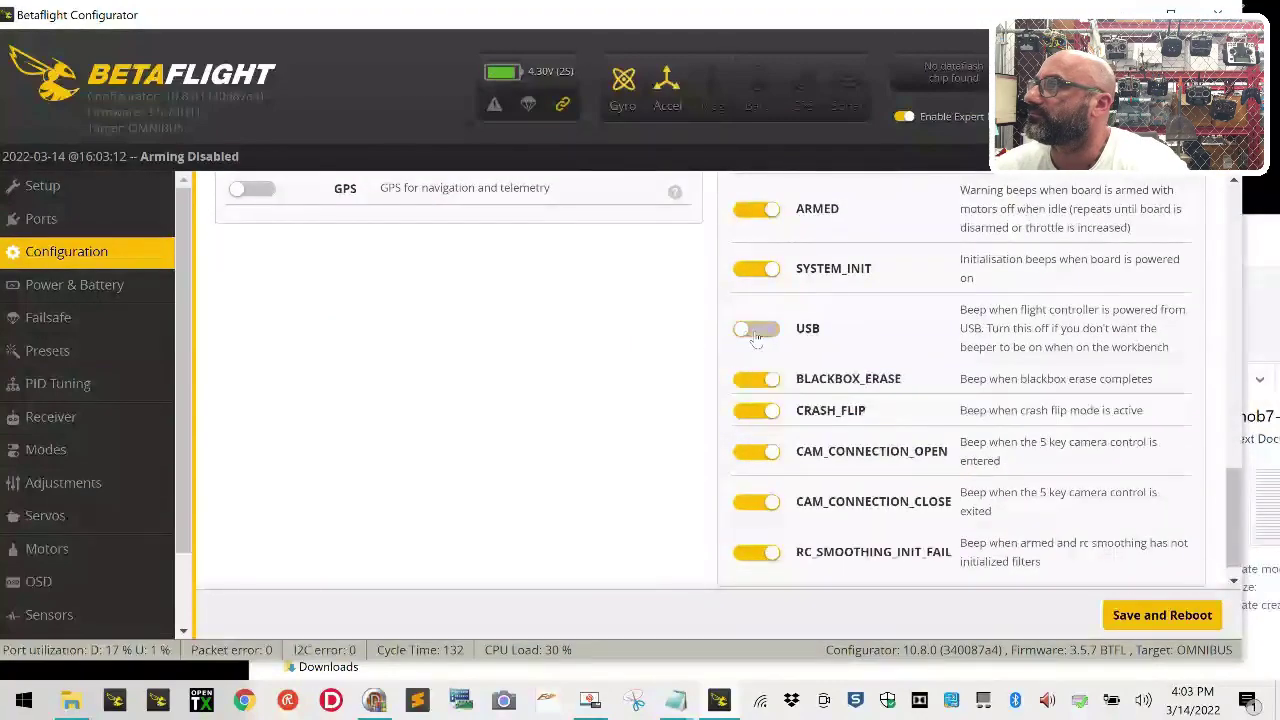
click(1162, 615)
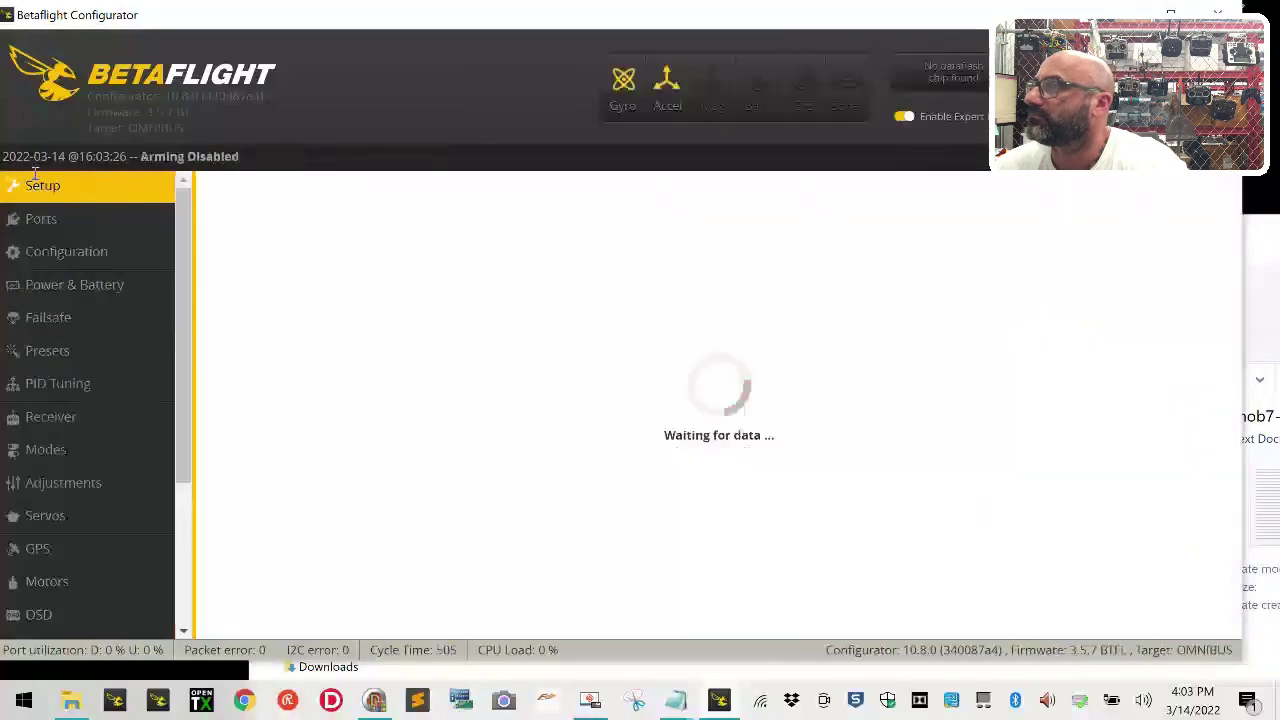
Step: Disable the RX_LOST_LANDING beeper condition in the configuration, and save with a reboot
click(70, 251)
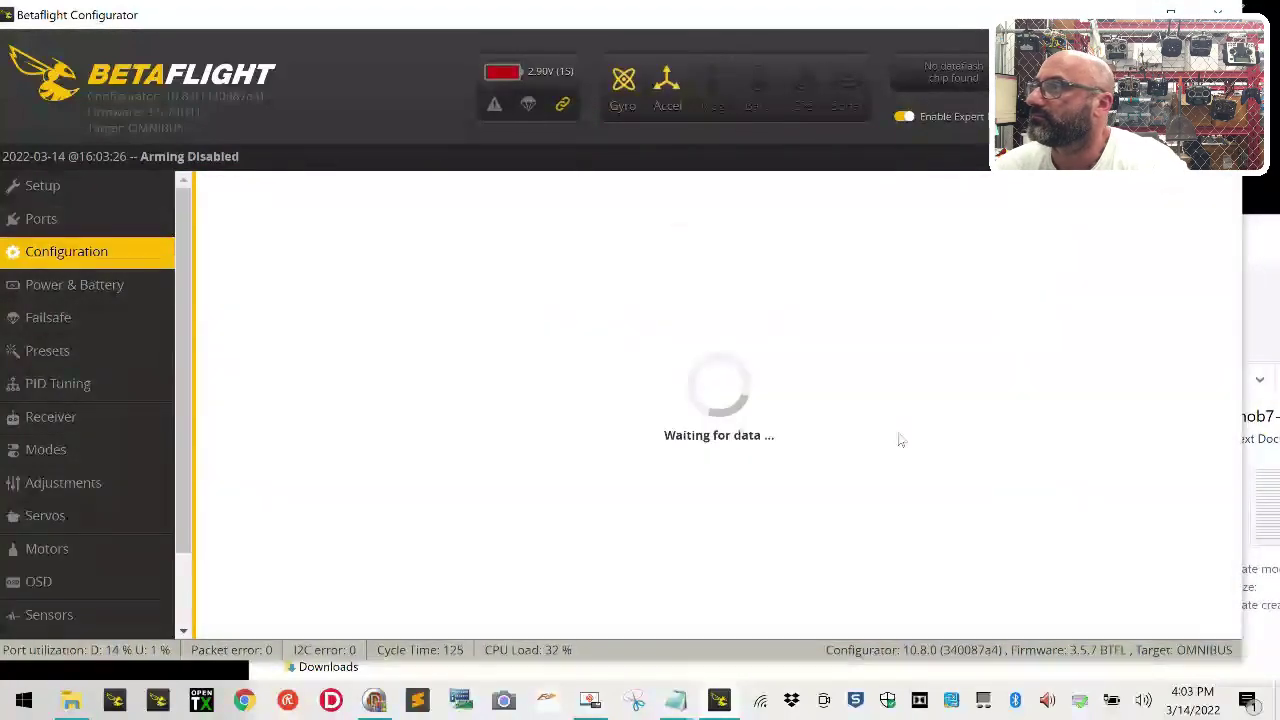
scroll(900, 440, down, 5)
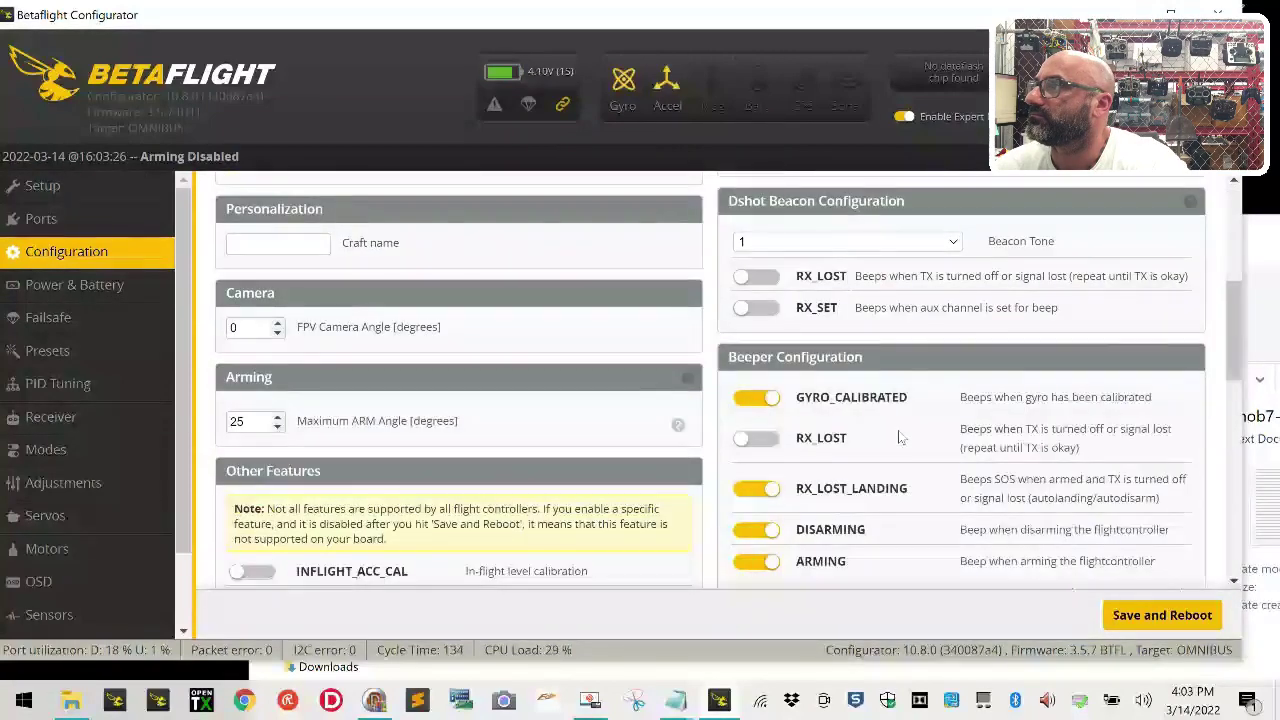
scroll(898, 437, down, 2)
click(758, 292)
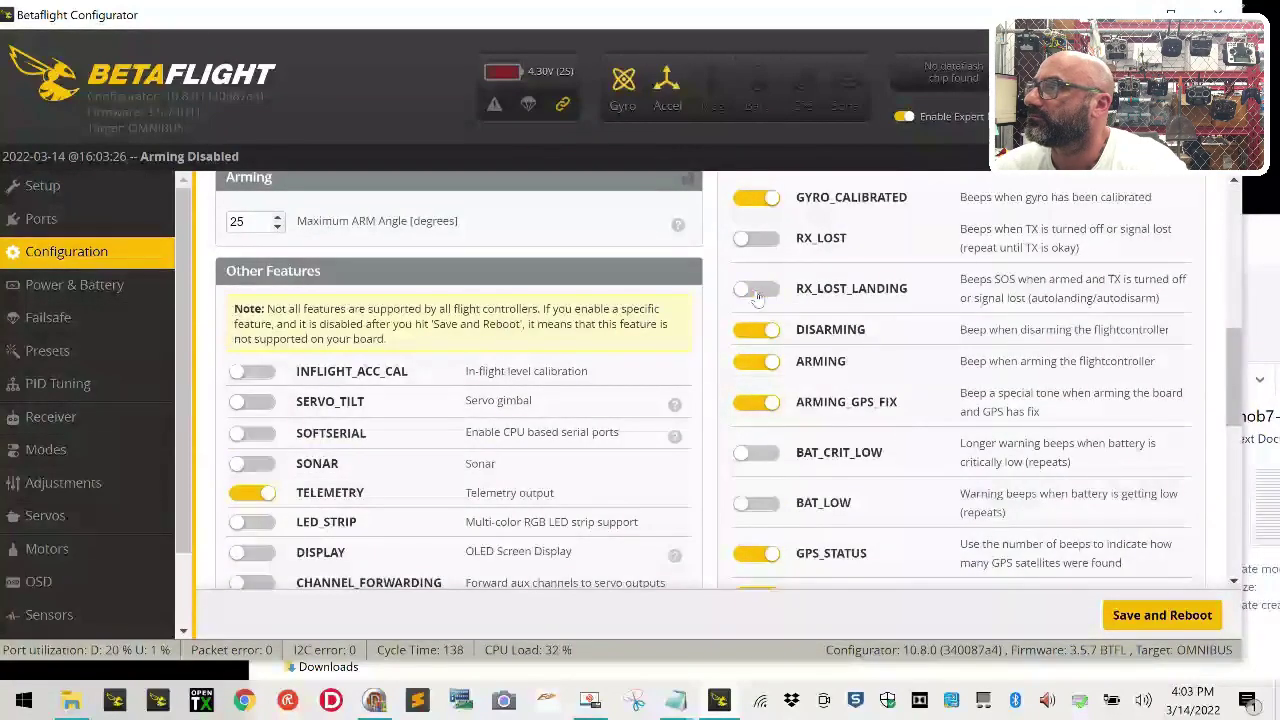
scroll(812, 400, down, 2)
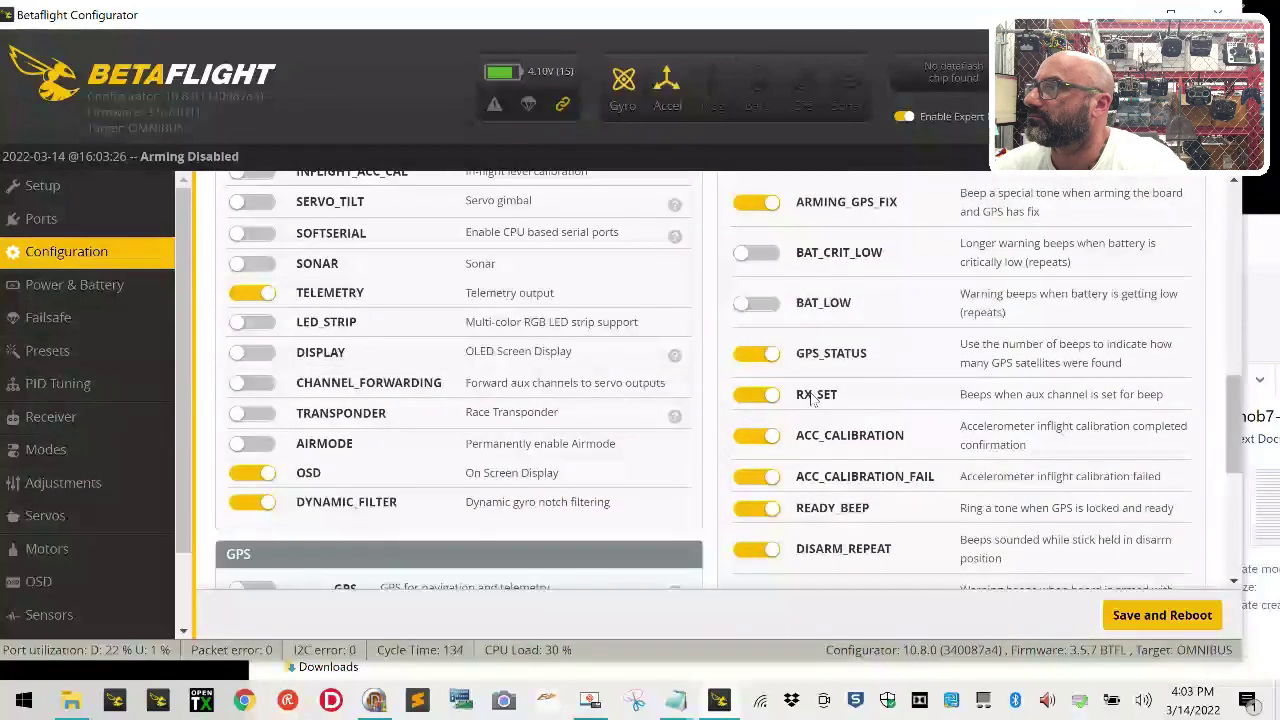
scroll(812, 398, down, 2)
scroll(812, 398, down, 2)
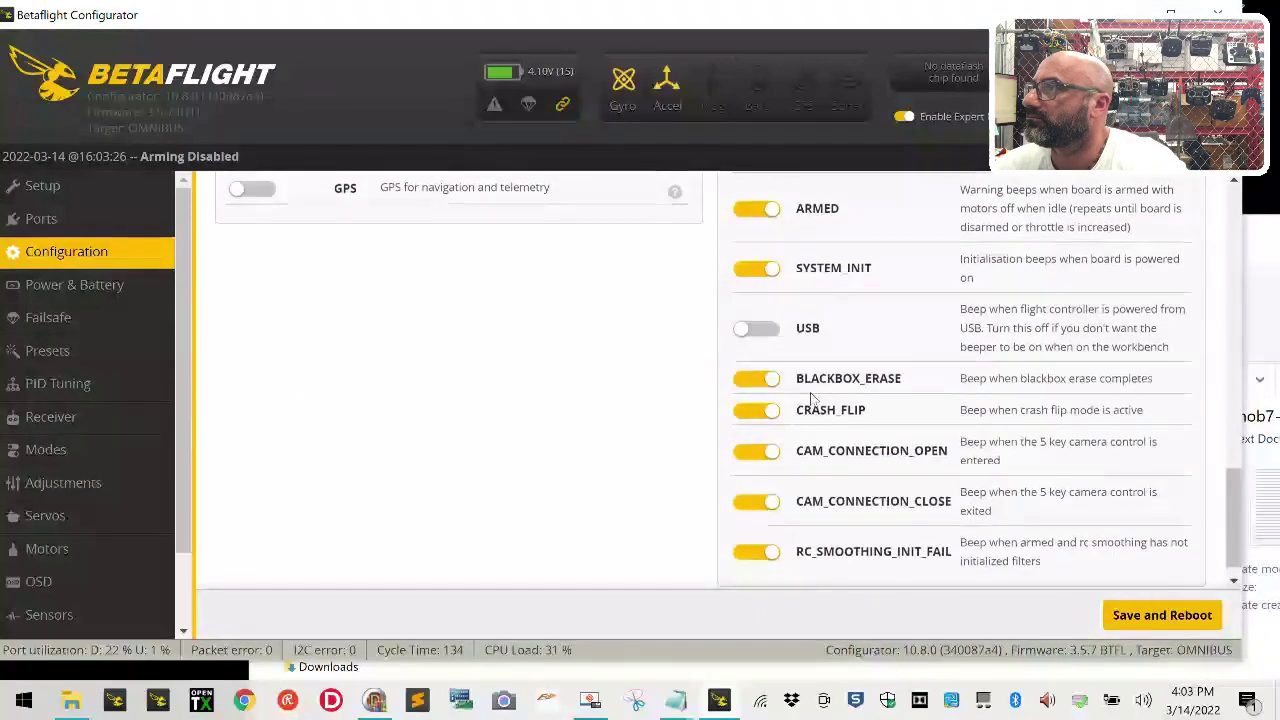
click(1175, 617)
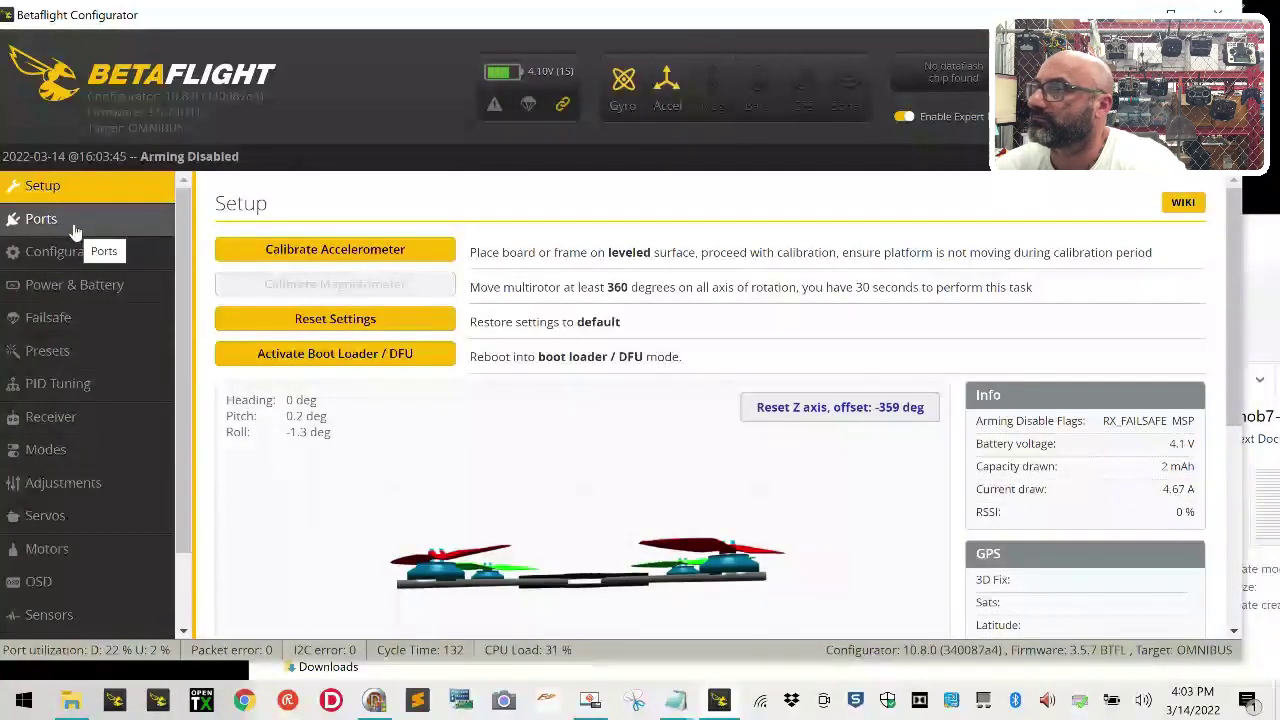
Step: Check again which beeper conditions are enabled in the configuration
click(70, 251)
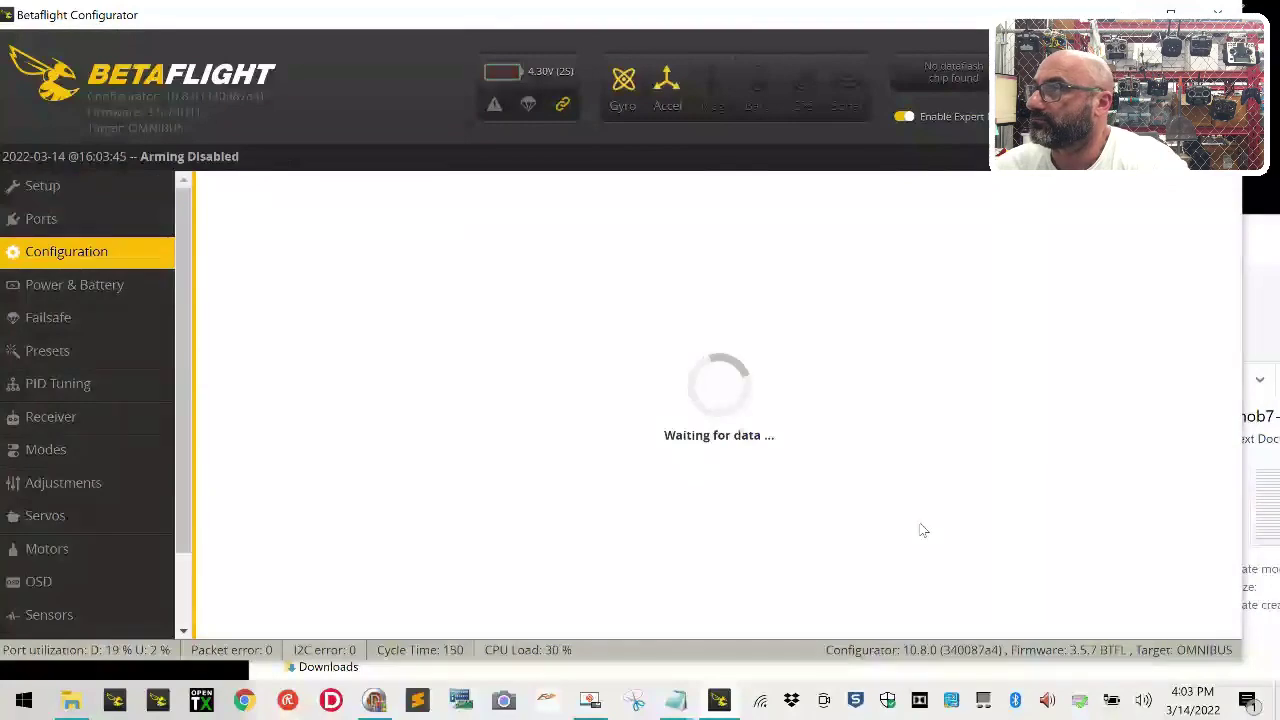
scroll(922, 530, down, 2)
scroll(922, 530, down, 2)
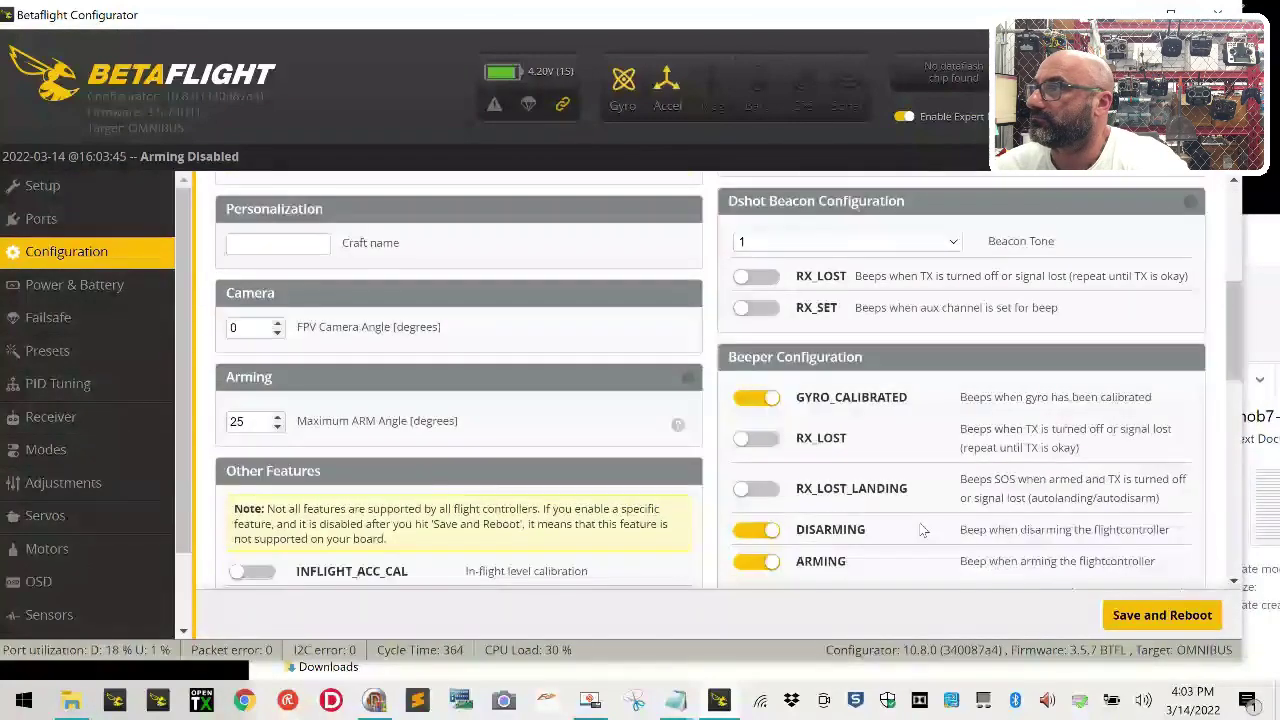
scroll(880, 455, down, 2)
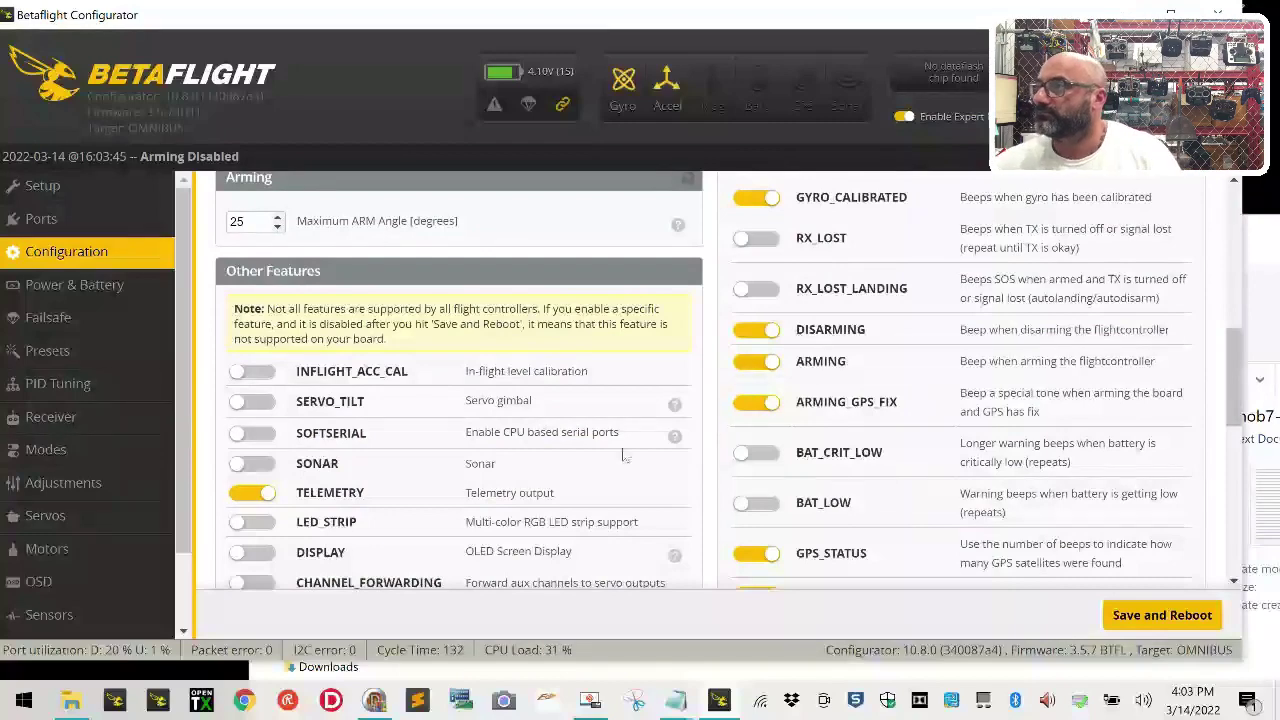
scroll(50, 560, down, 2)
Step: Open the CLI and run the command beeper -ALL to disable every beeper condition
click(54, 616)
scroll(54, 622, down, 2)
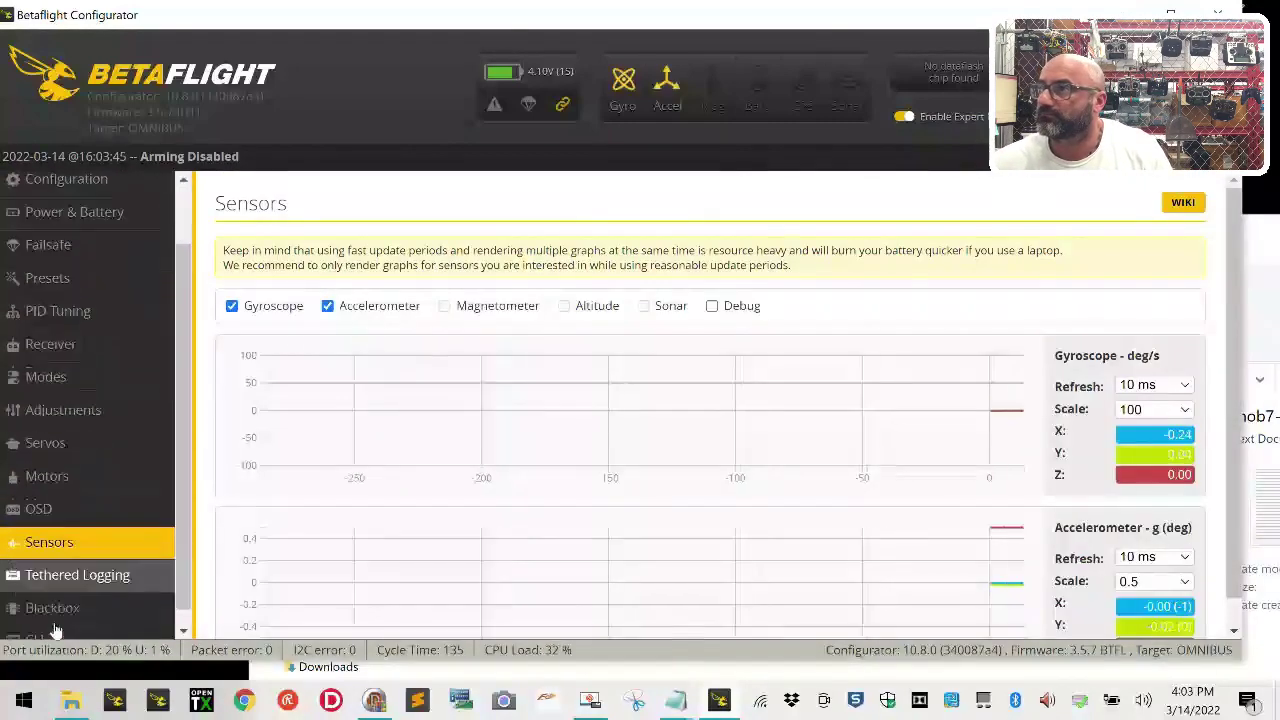
click(50, 620)
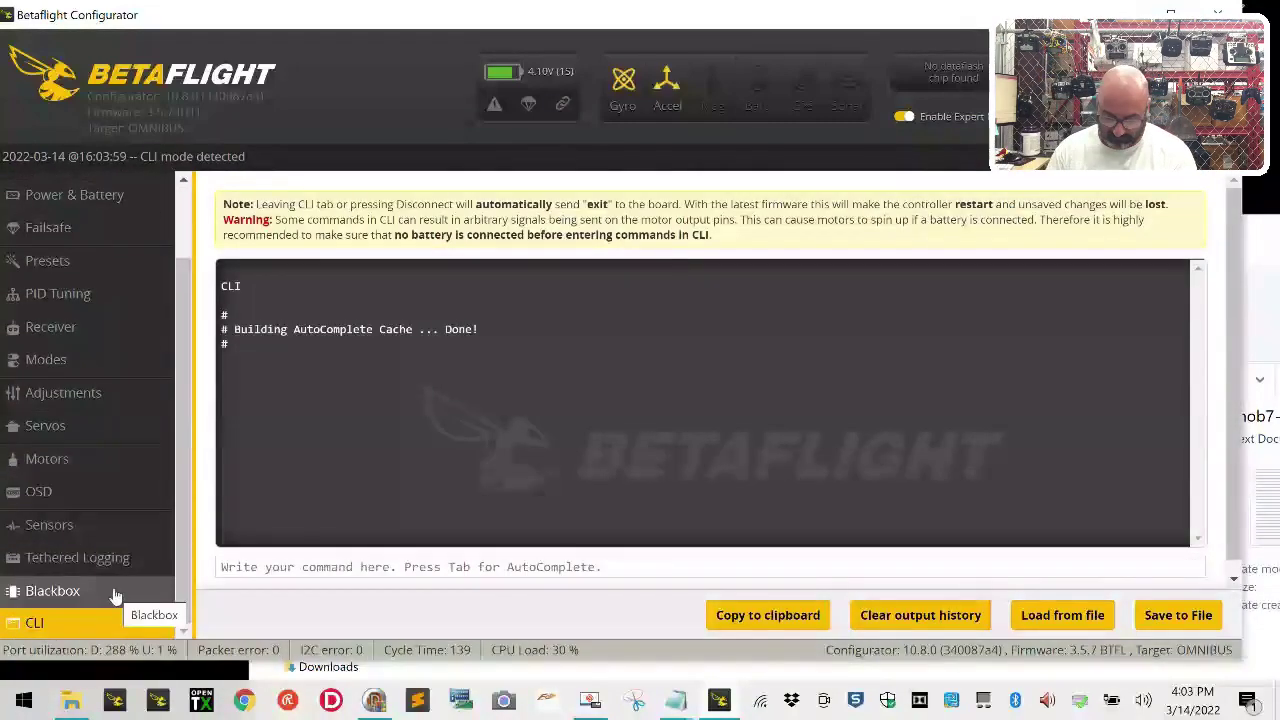
text(beeper -akk)
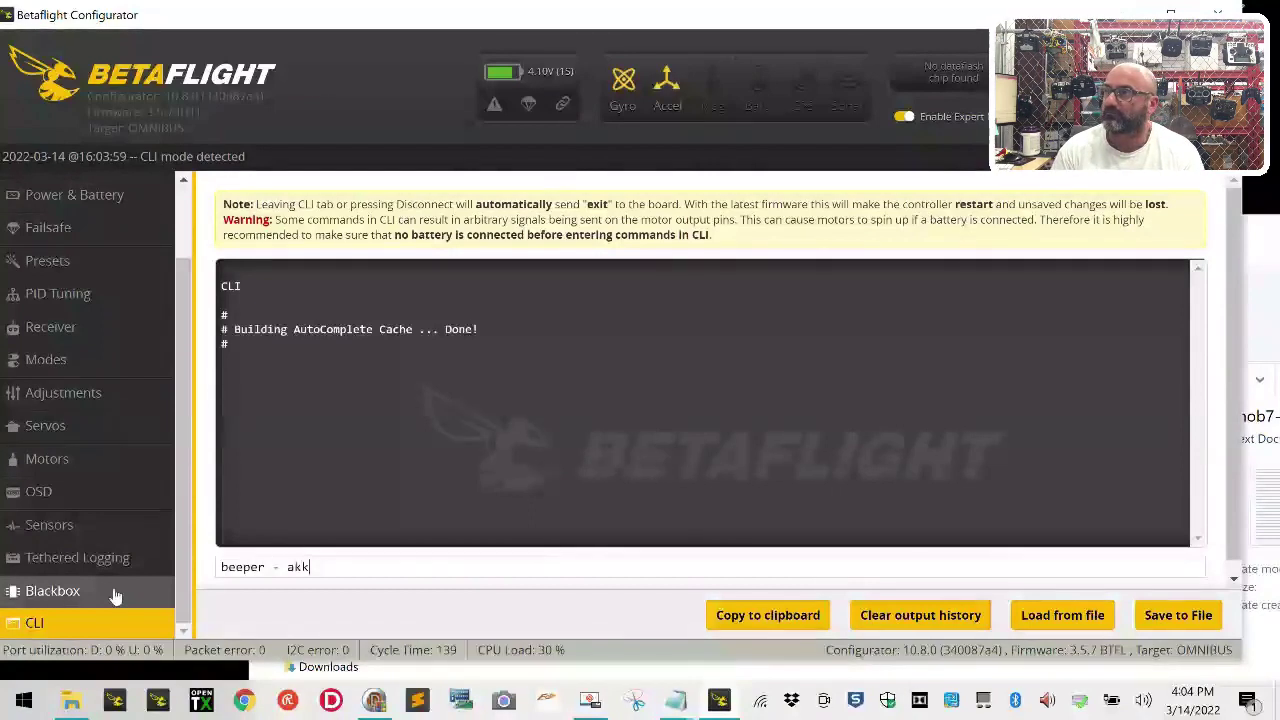
key(BackSpace)
key(BackSpace)
key(BackSpace)
text(all)
key(Return)
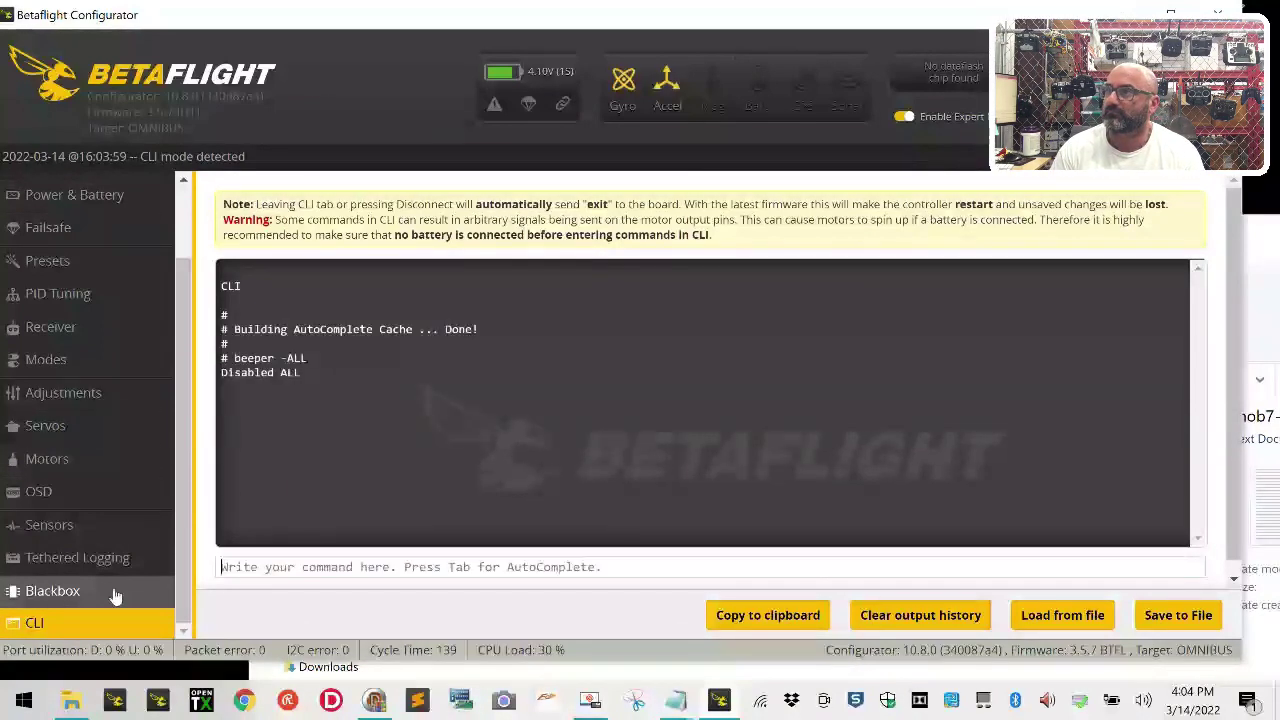
Step: Save the CLI changes with the save command so the flight controller reboots
text(saver)
key(Return)
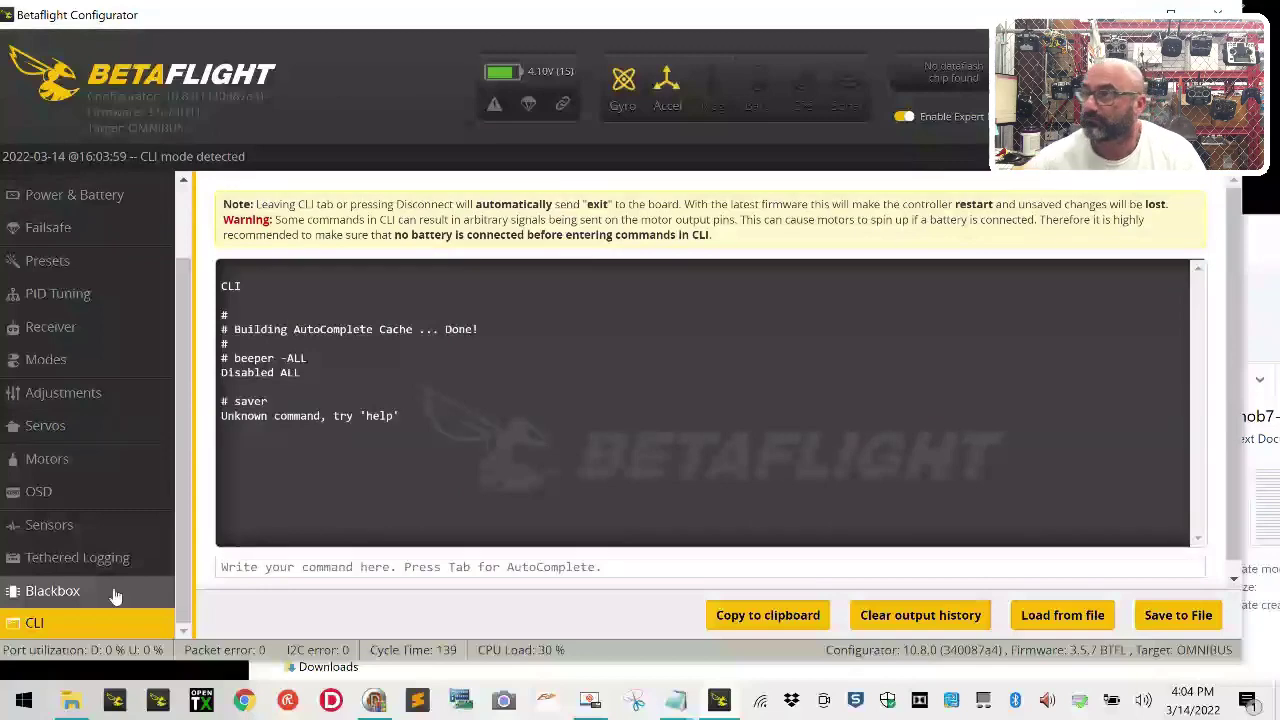
text(save)
key(Return)
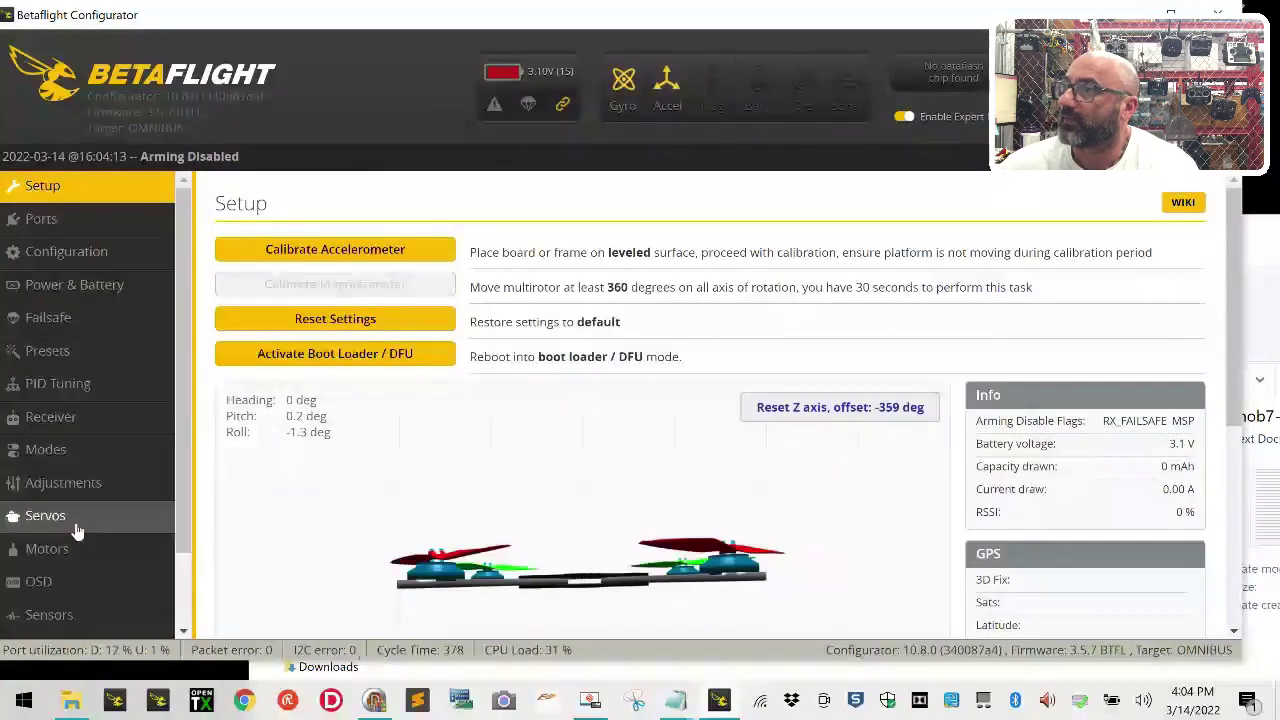
Step: Enable motor test mode by accepting the risk notice, and raise the master throttle for all motors to 2000
click(75, 549)
scroll(718, 400, down, 4)
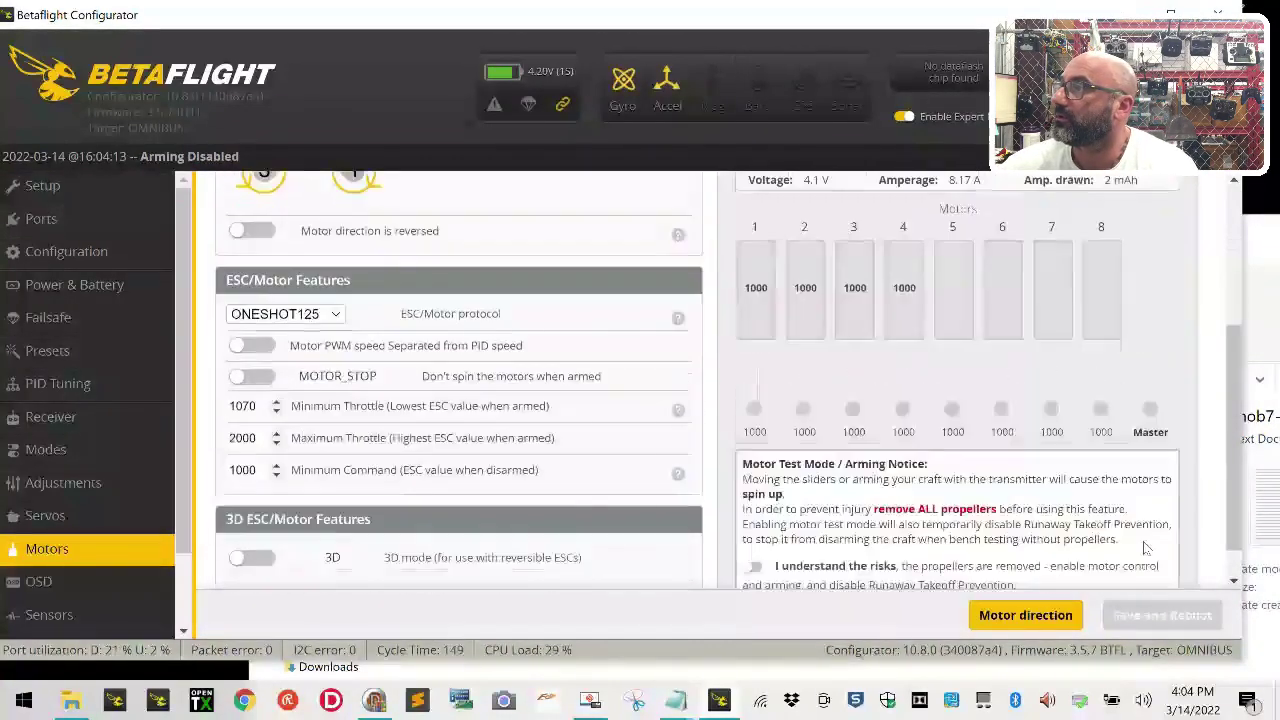
scroll(718, 400, up, 2)
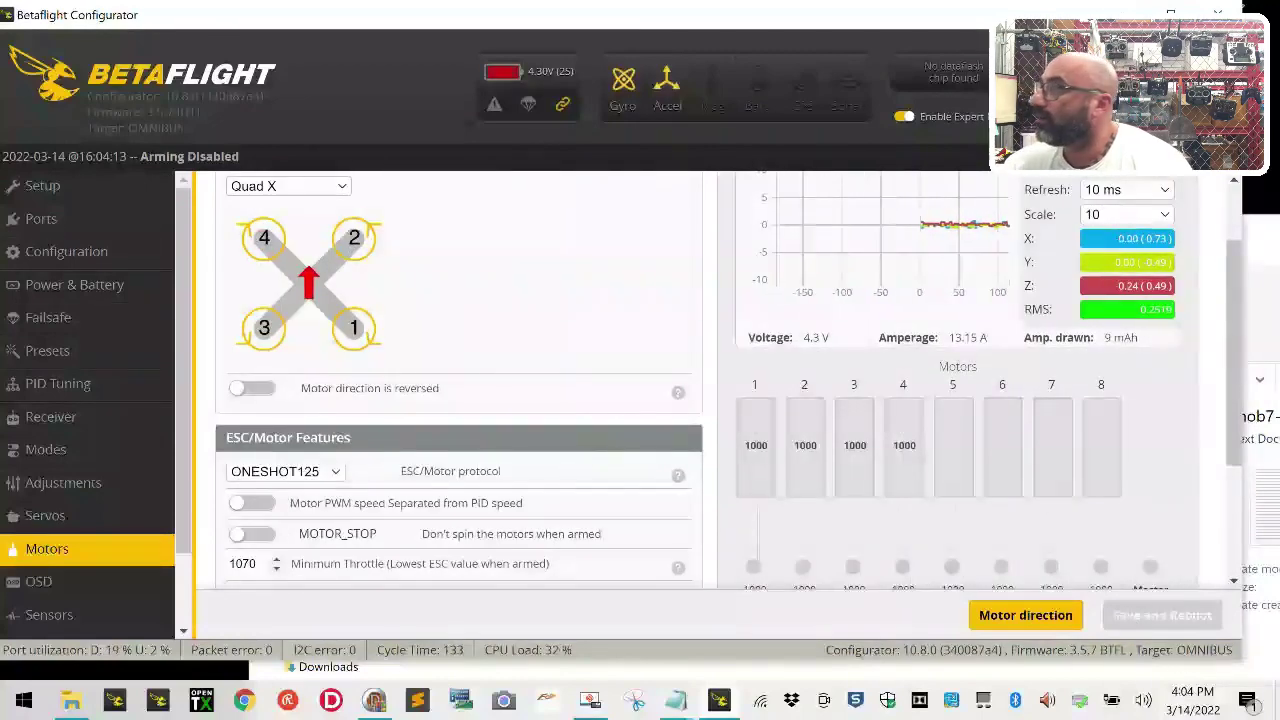
scroll(758, 550, down, 2)
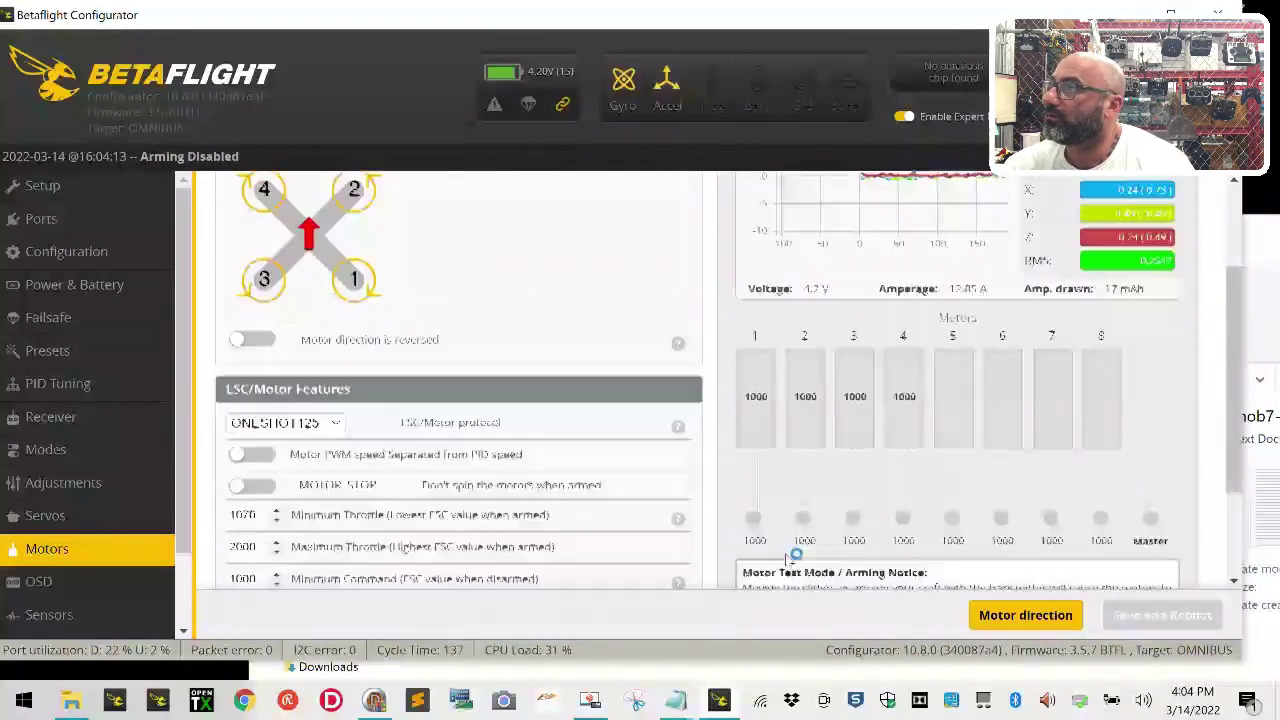
click(755, 527)
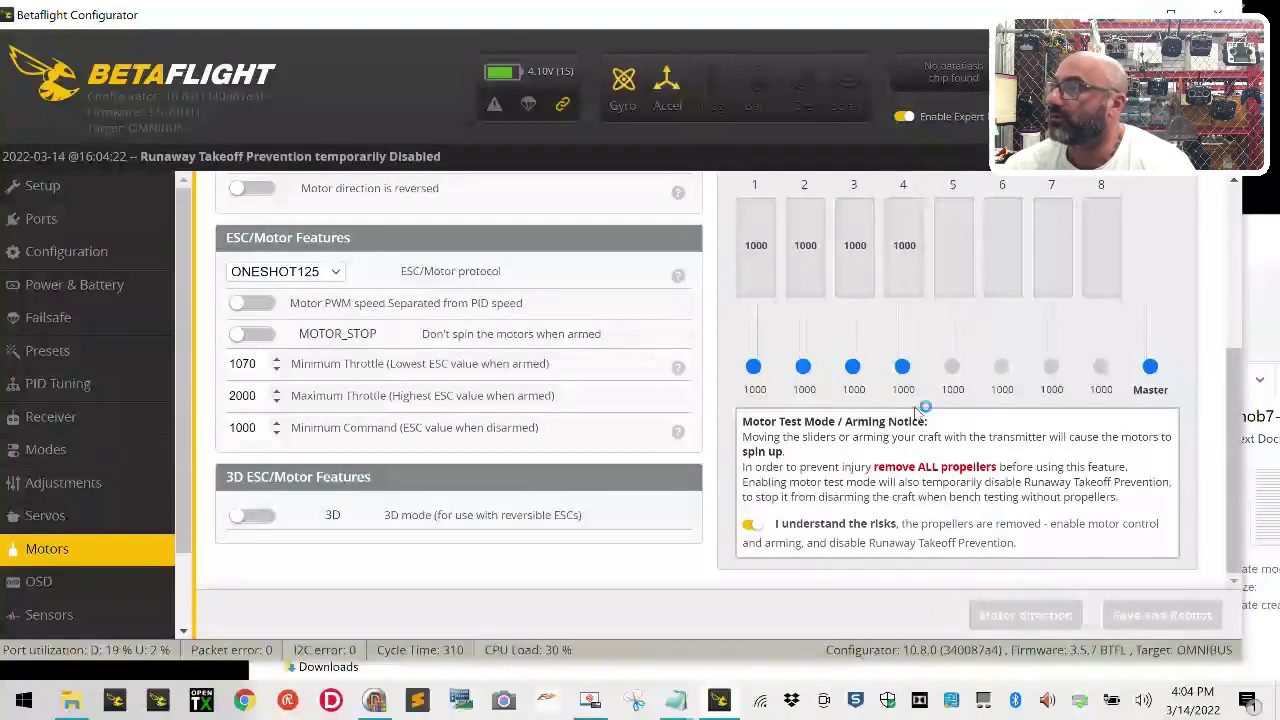
scroll(1125, 568, up, 2)
drag(1148, 566, 1168, 441)
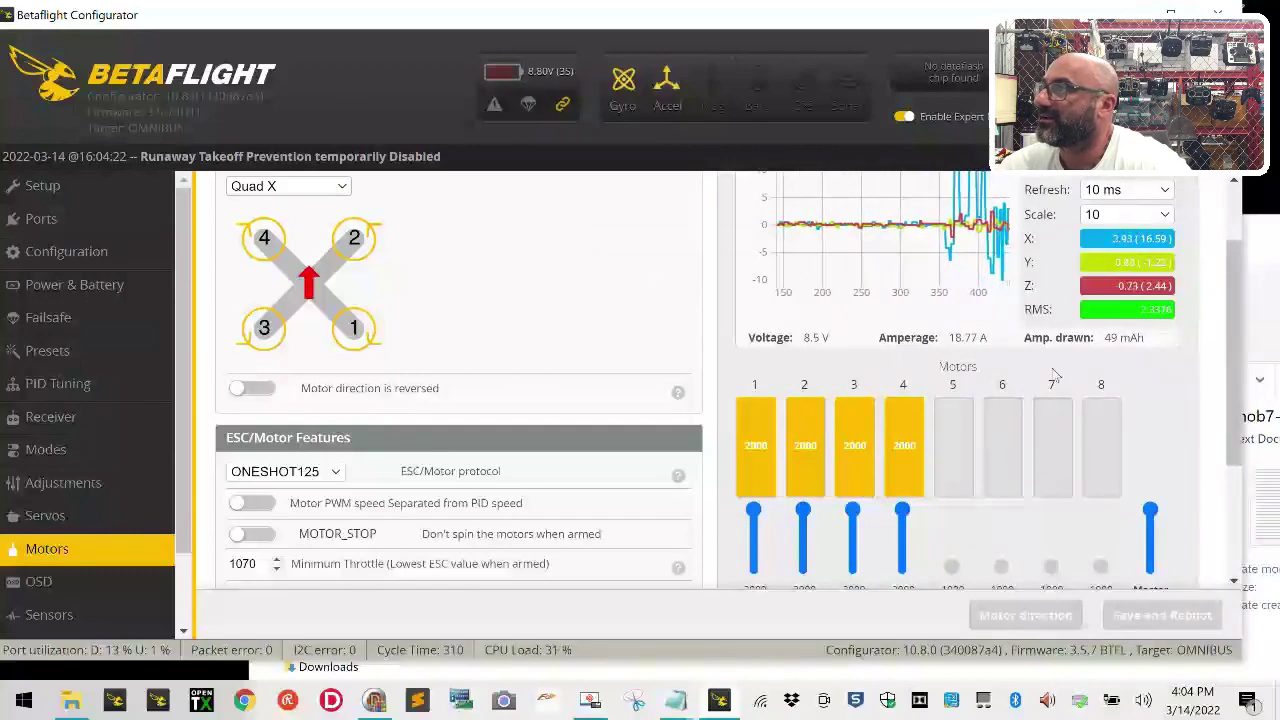
Step: Lower the master throttle for all motors to 1000 and turn motor test mode off
scroll(1163, 510, down, 2)
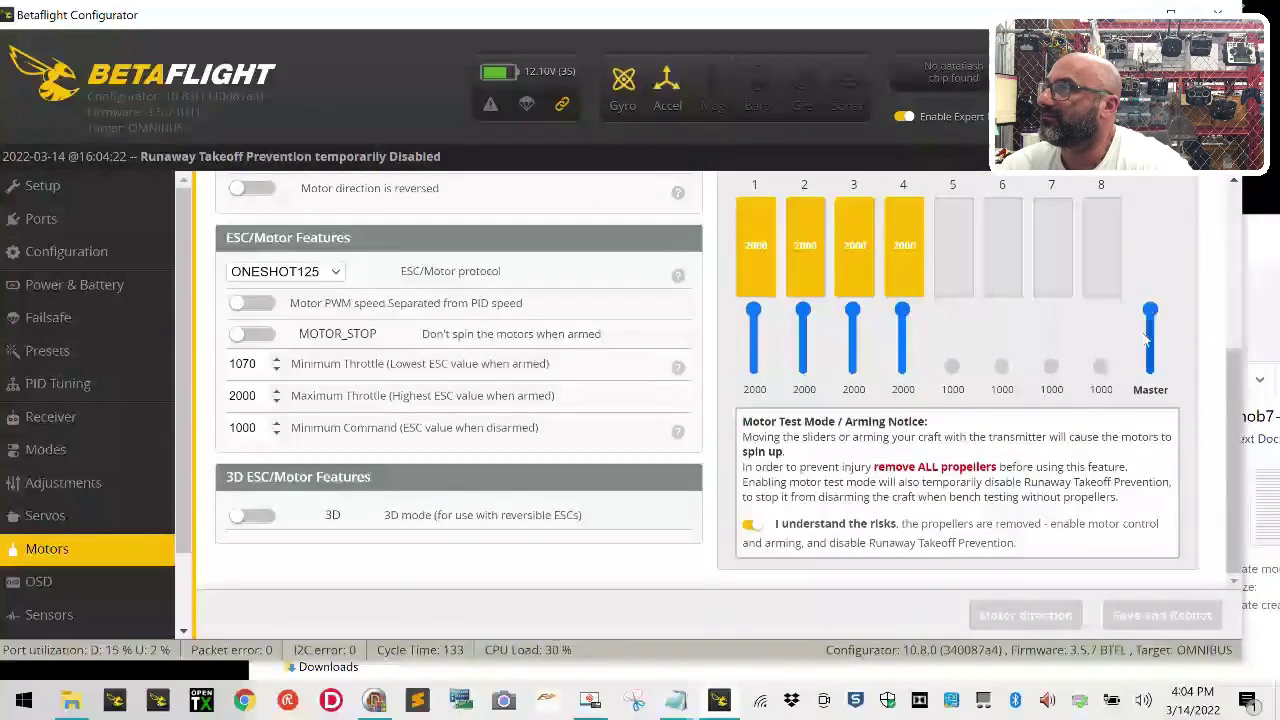
drag(1152, 340, 1150, 385)
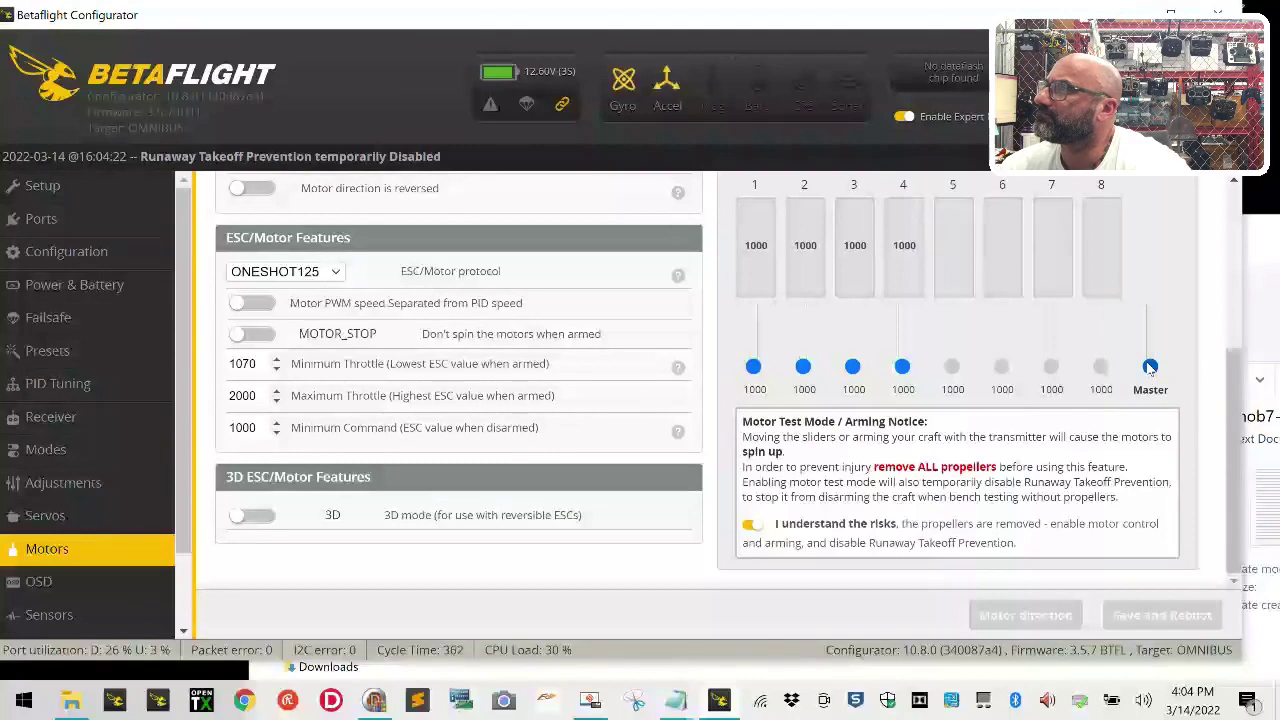
click(750, 525)
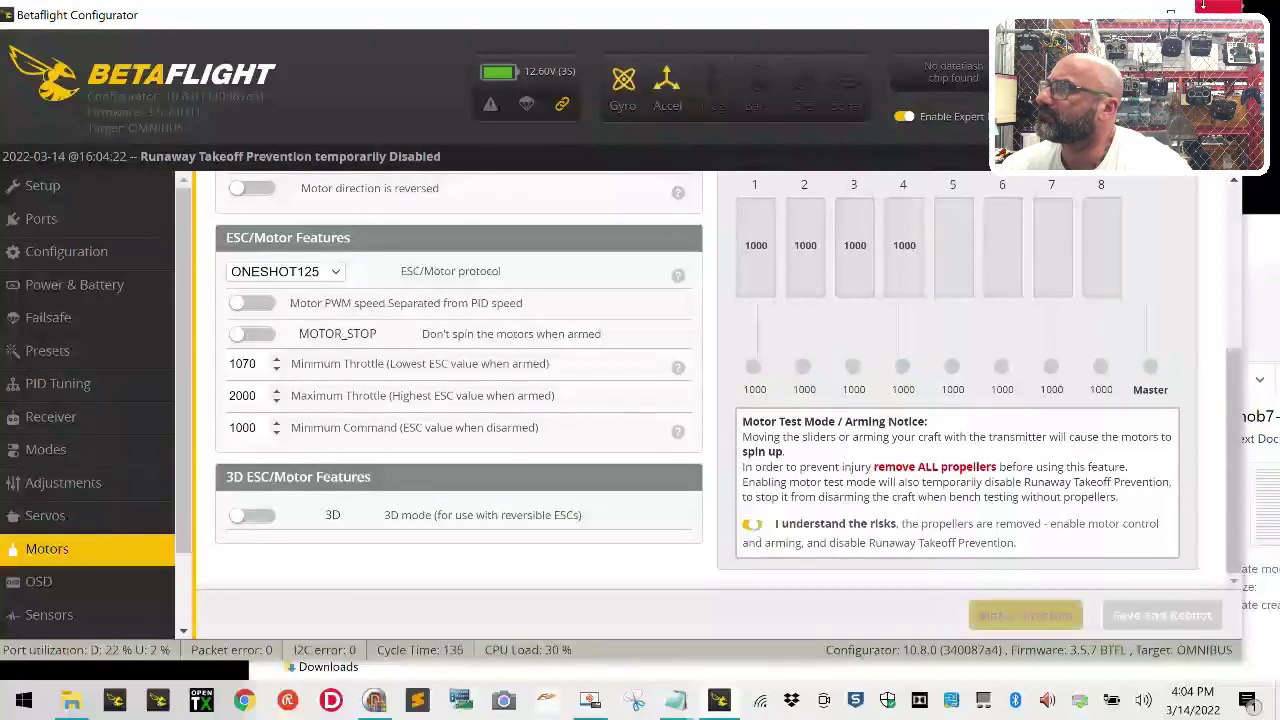
Step: Disconnect Betaflight Configurator from the flight controller and switch to BLHeliSuite
click(1215, 90)
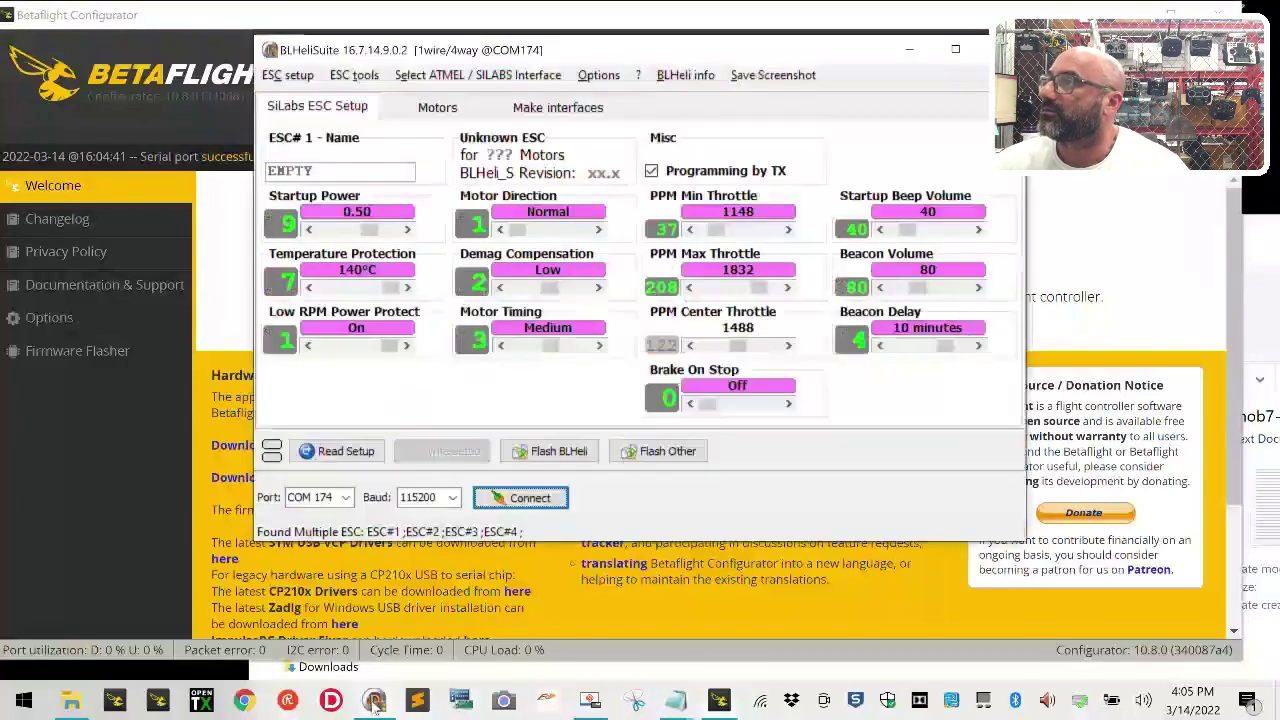
click(374, 700)
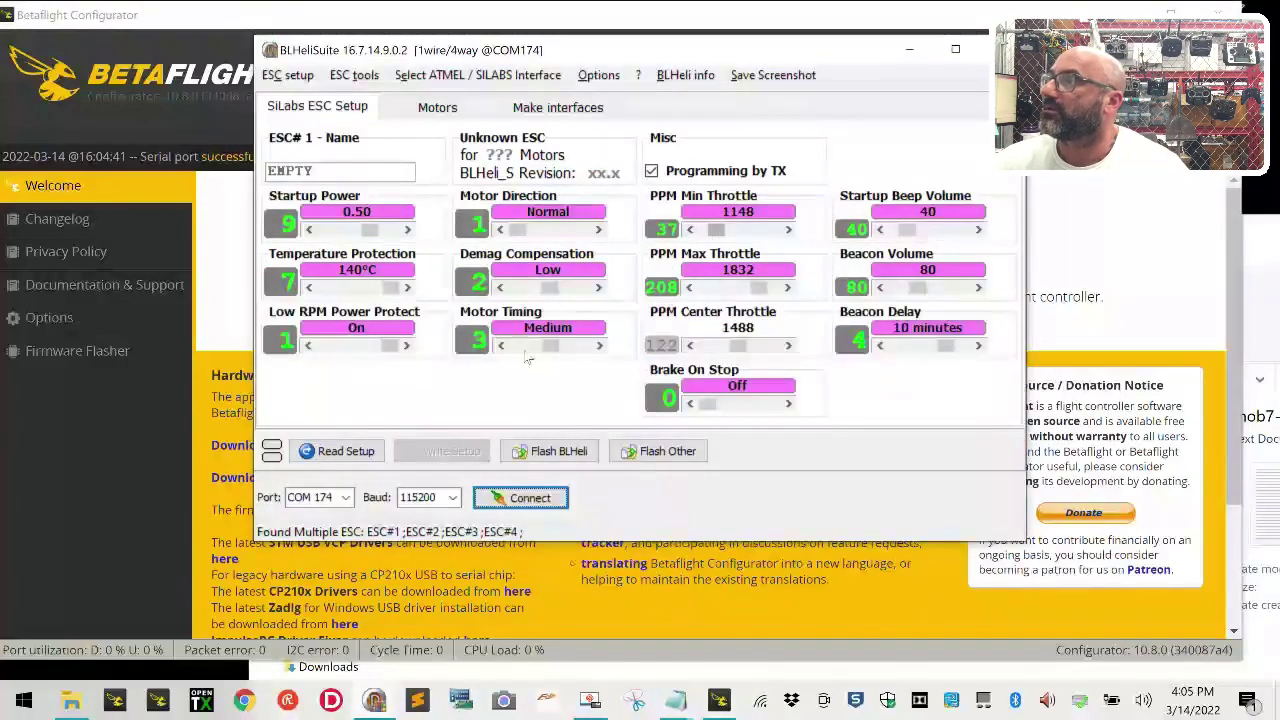
Step: Read the setups of the four ESCs, set ESC 4's PPM Max Throttle to 1996 and write it to that ESC
click(340, 451)
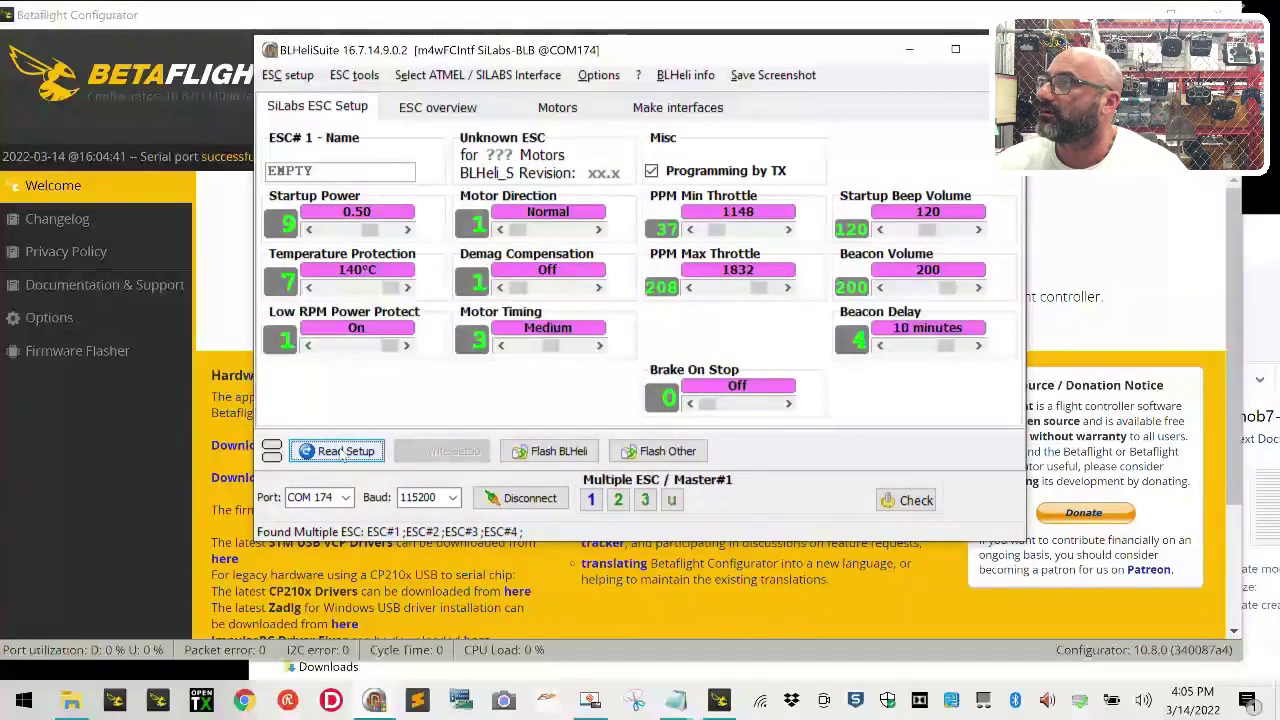
click(639, 447)
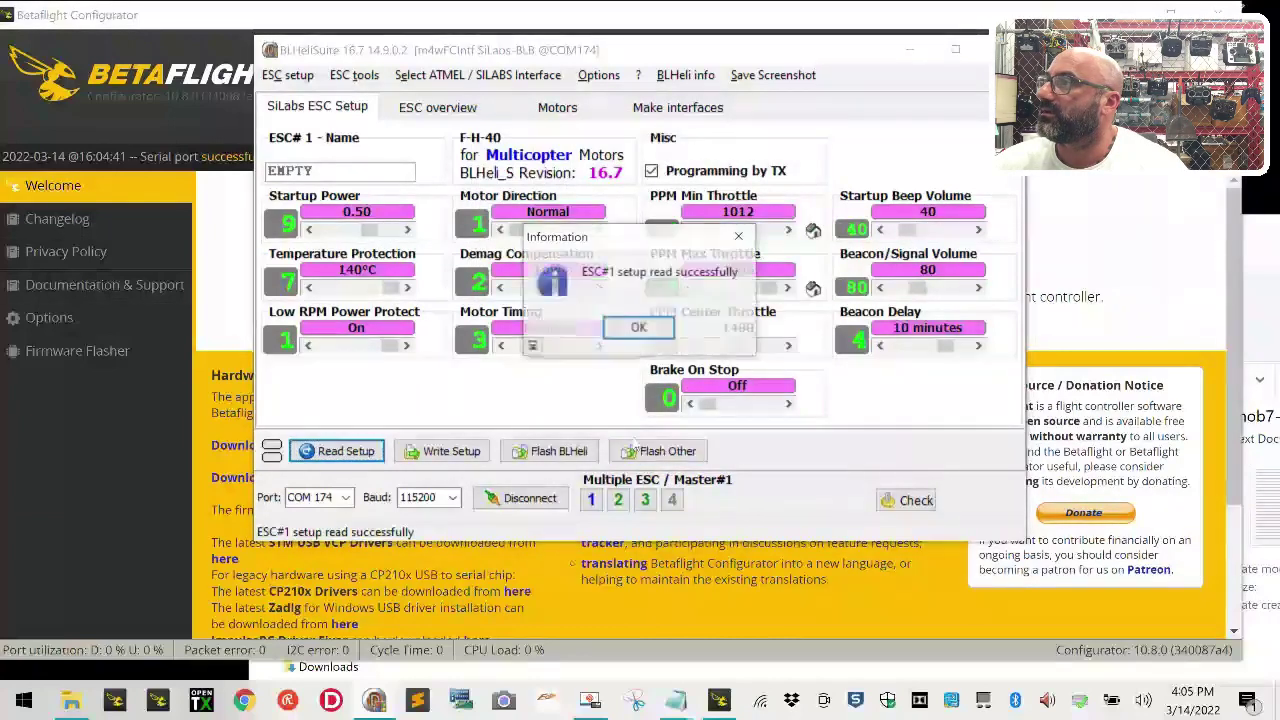
click(595, 502)
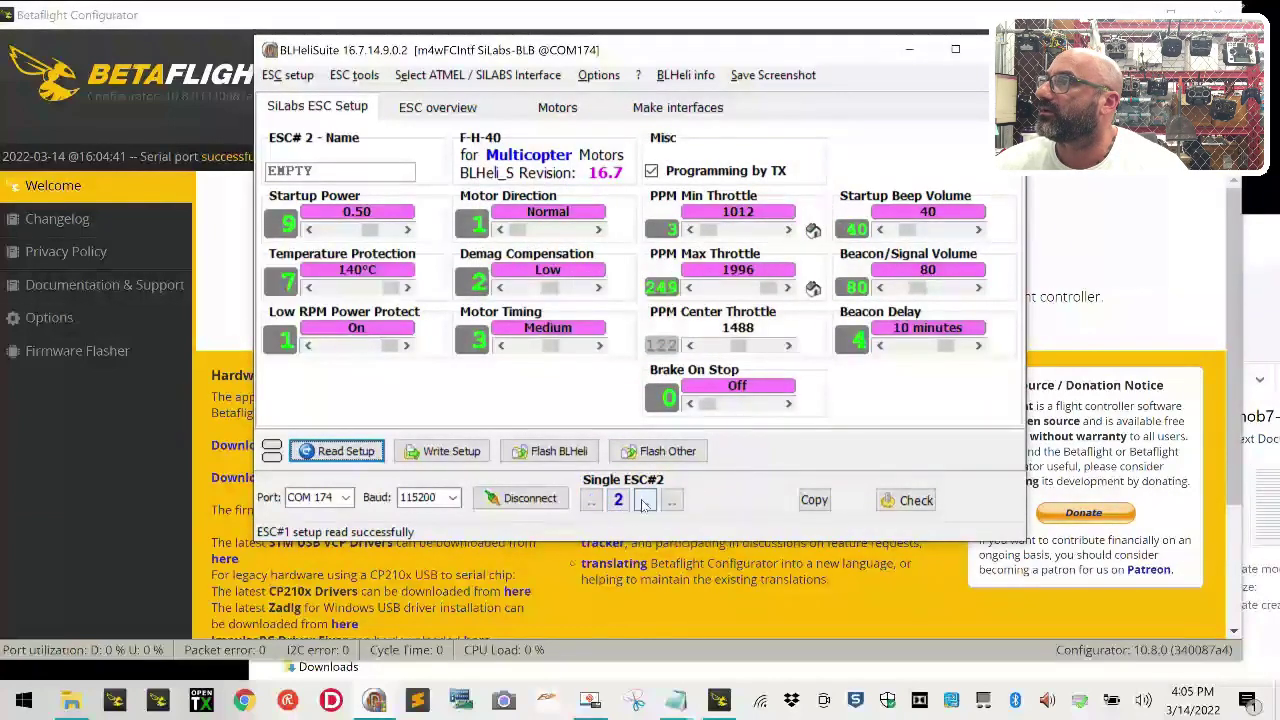
click(645, 502)
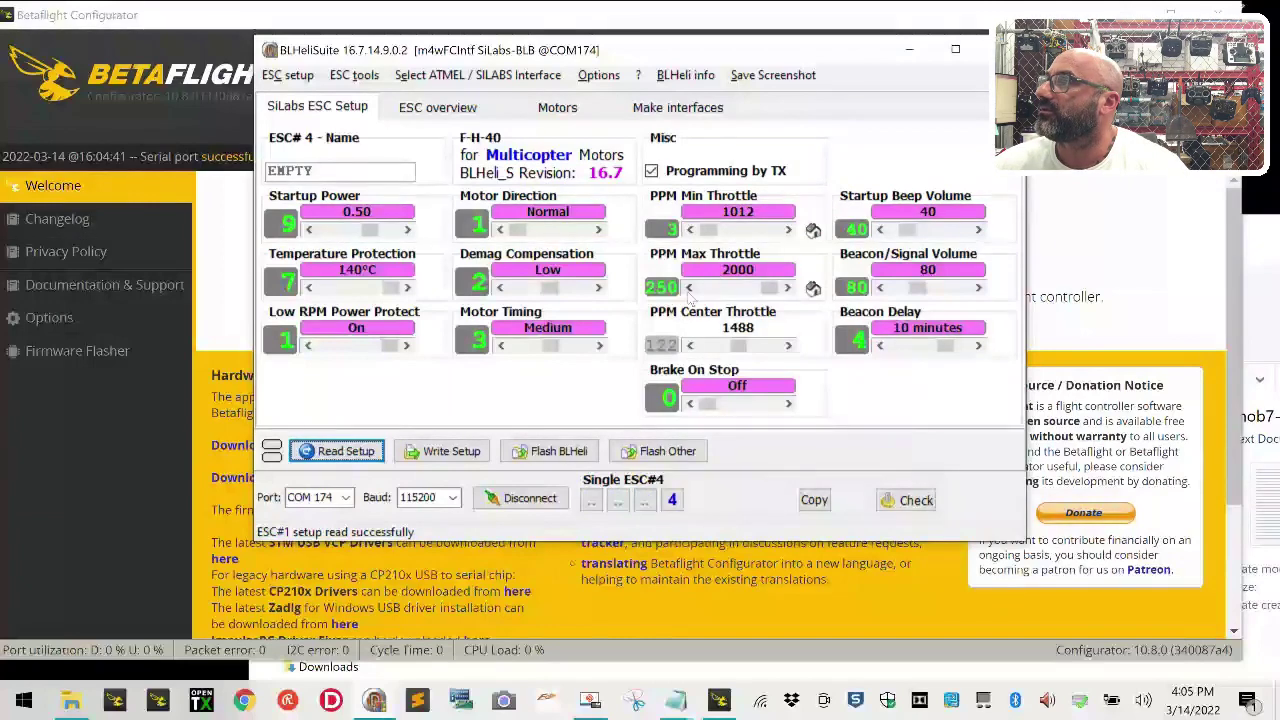
click(688, 288)
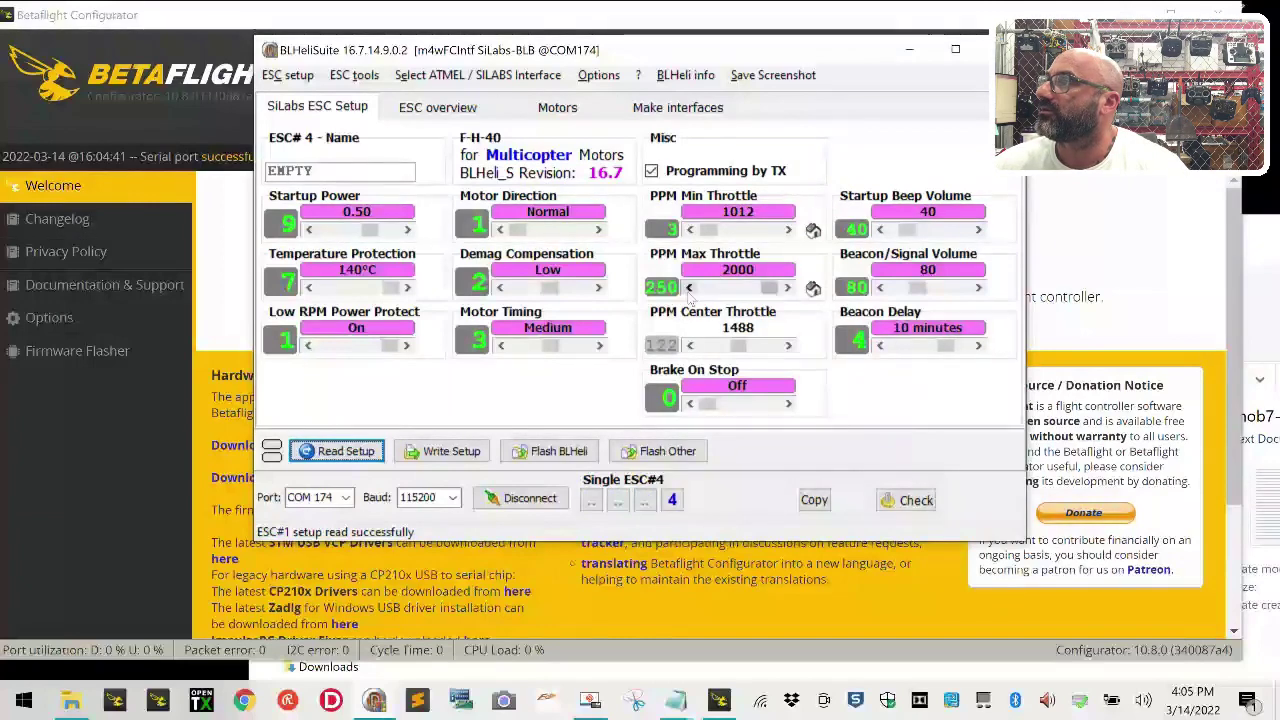
click(474, 451)
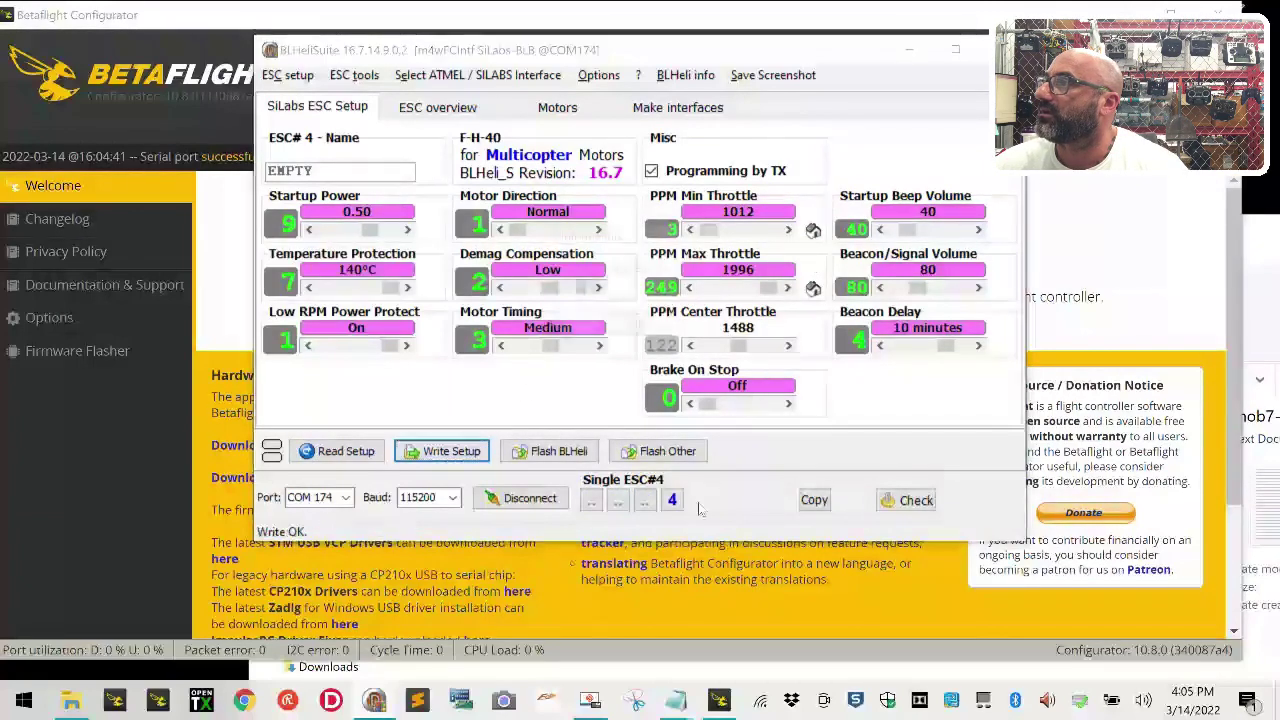
Step: Select all four ESCs together, disable Programming by TX and write the setup to them
click(591, 502)
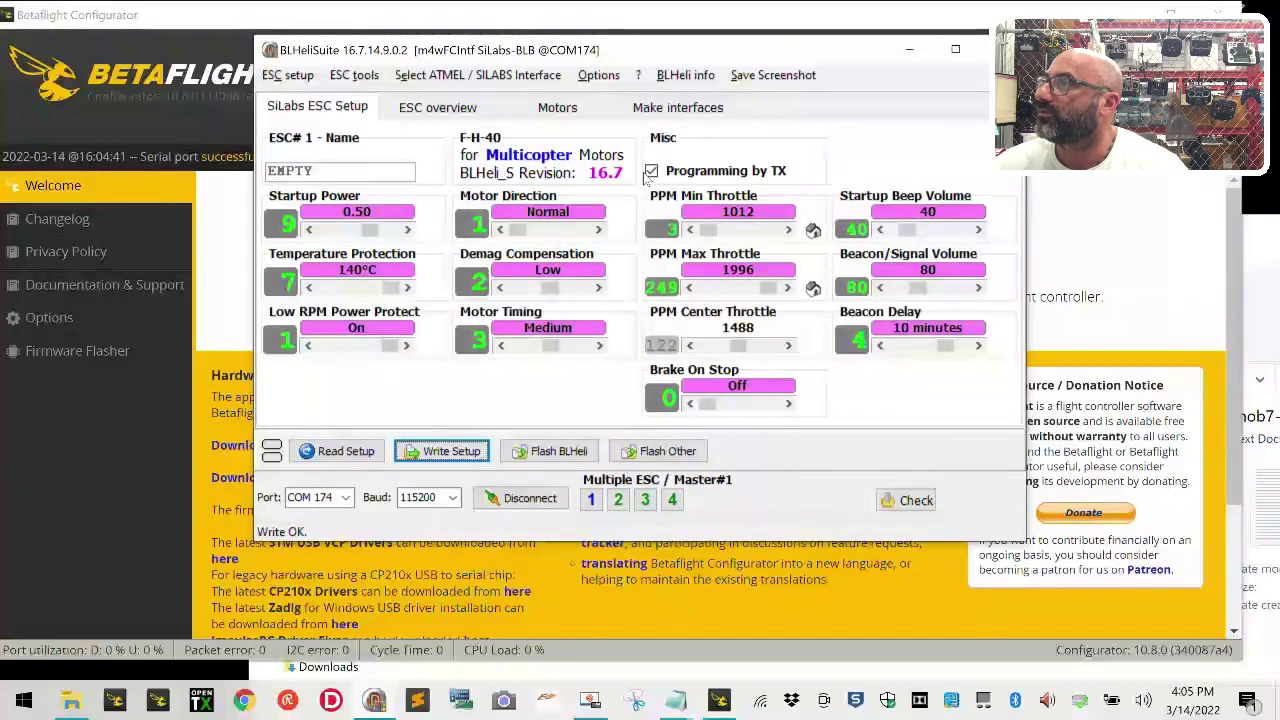
click(652, 171)
click(434, 460)
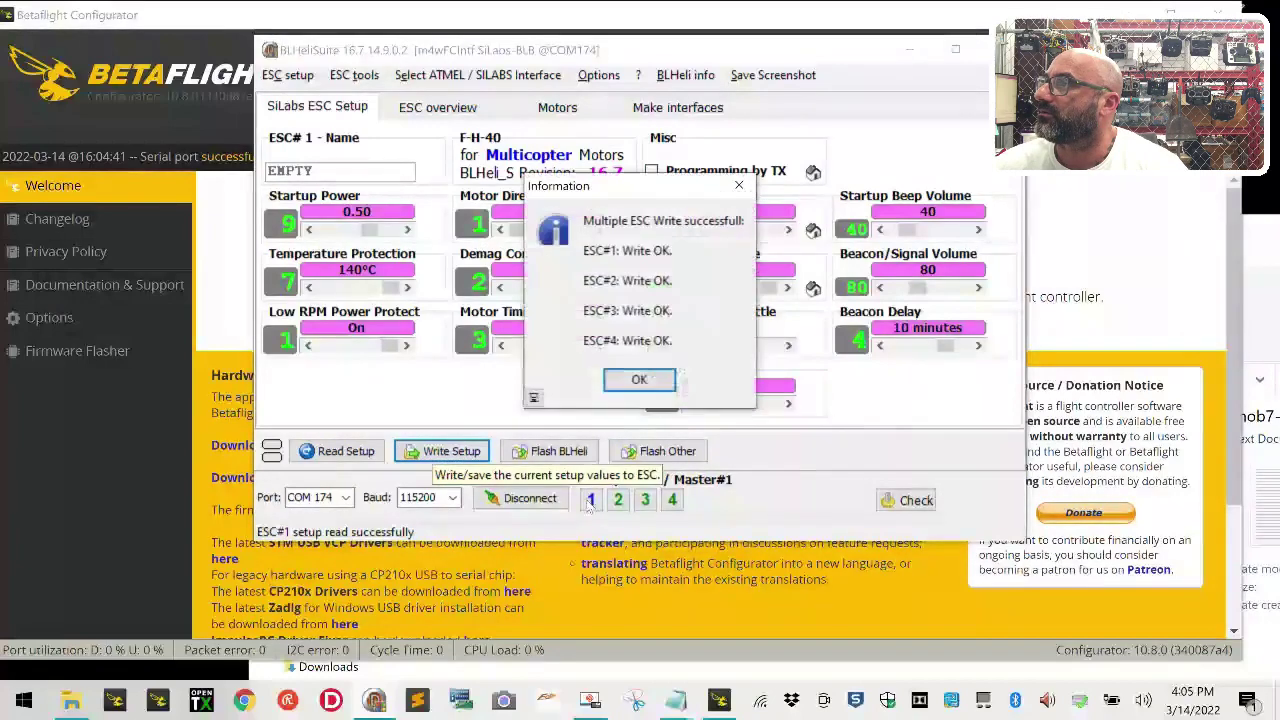
click(637, 381)
Step: Disconnect BLHeliSuite from the ESCs, then calibrate the accelerometer in Betaflight Configurator
click(522, 498)
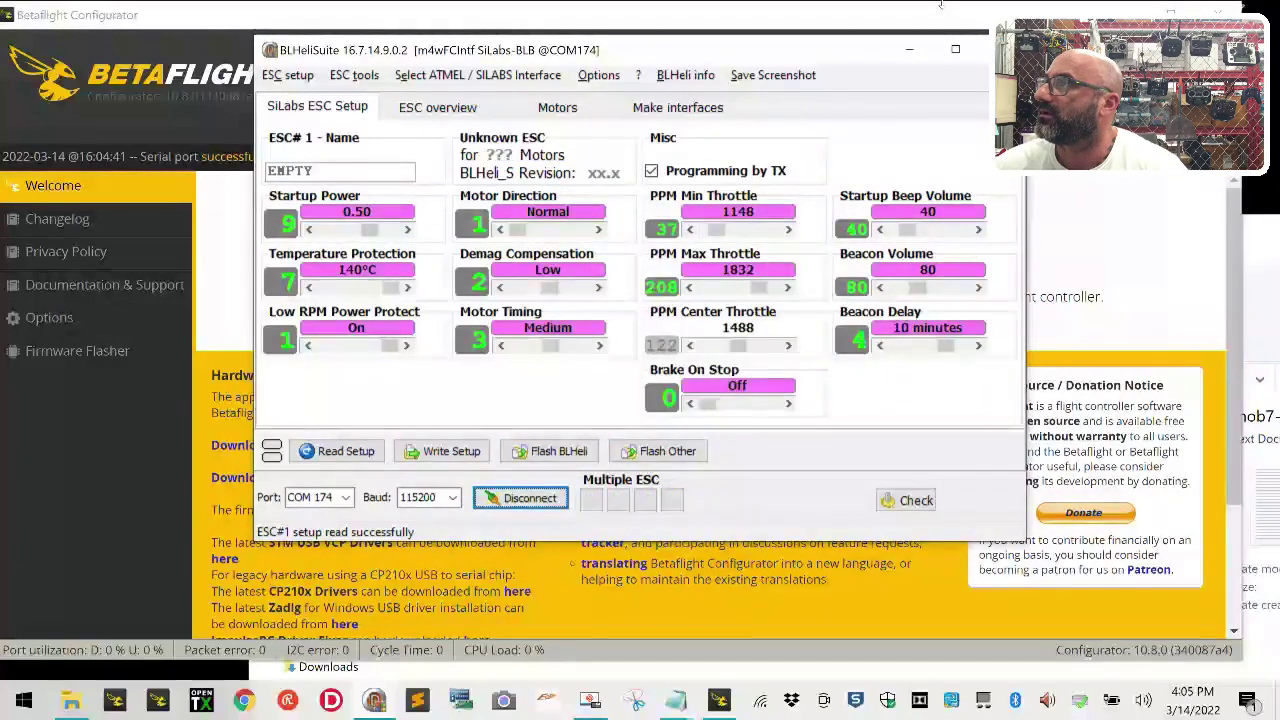
key(alt+F4)
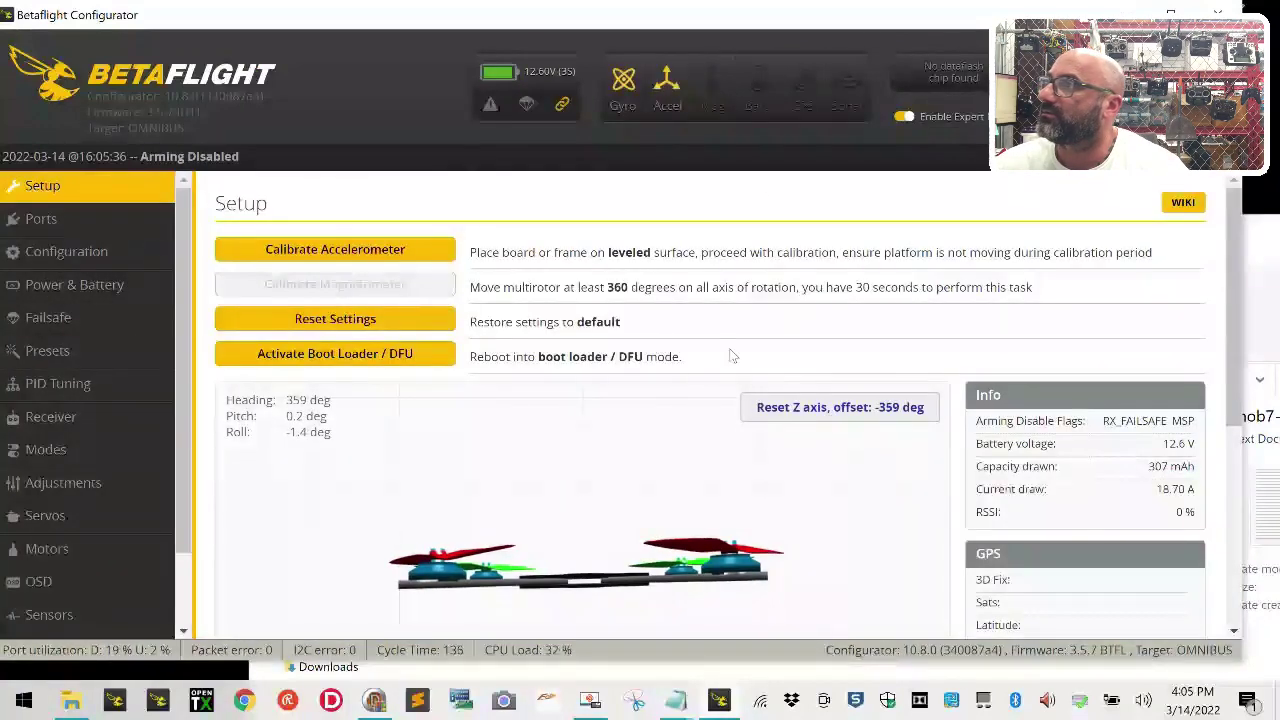
click(386, 249)
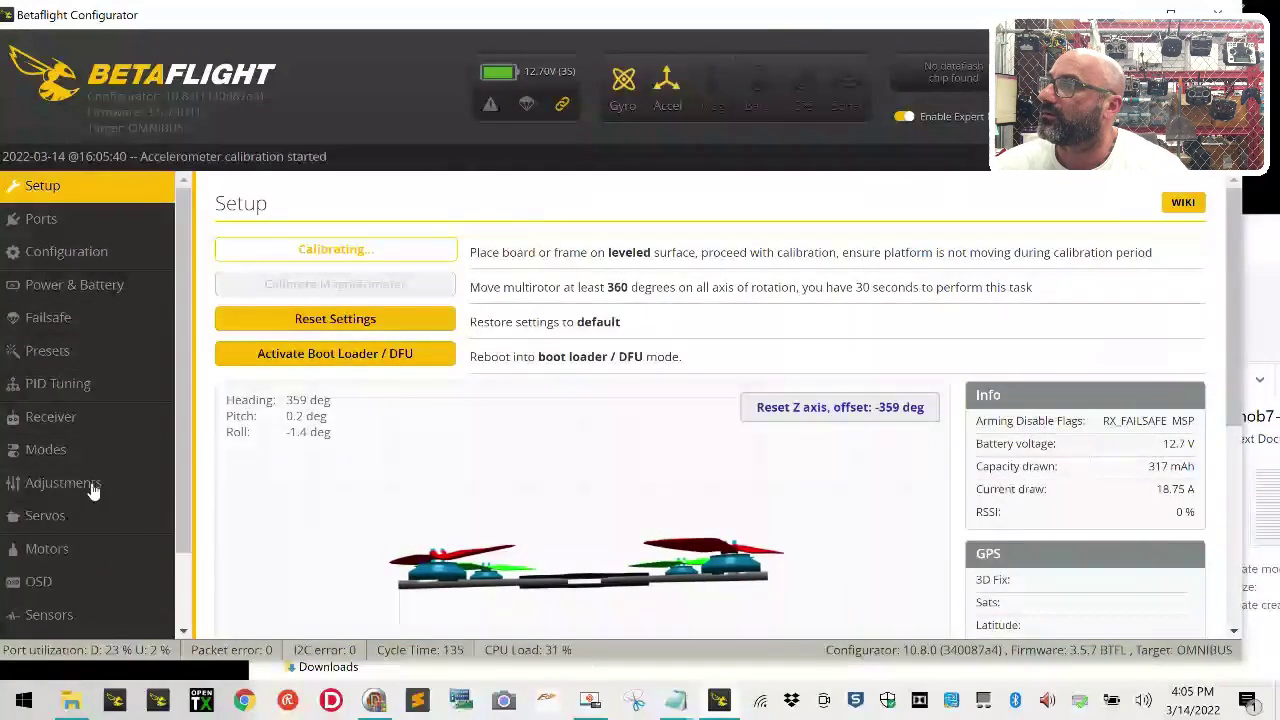
Step: Enable motor test mode, spin motors 1 to 4 one at a time to check their directions, and turn test mode off
click(80, 549)
scroll(910, 525, down, 3)
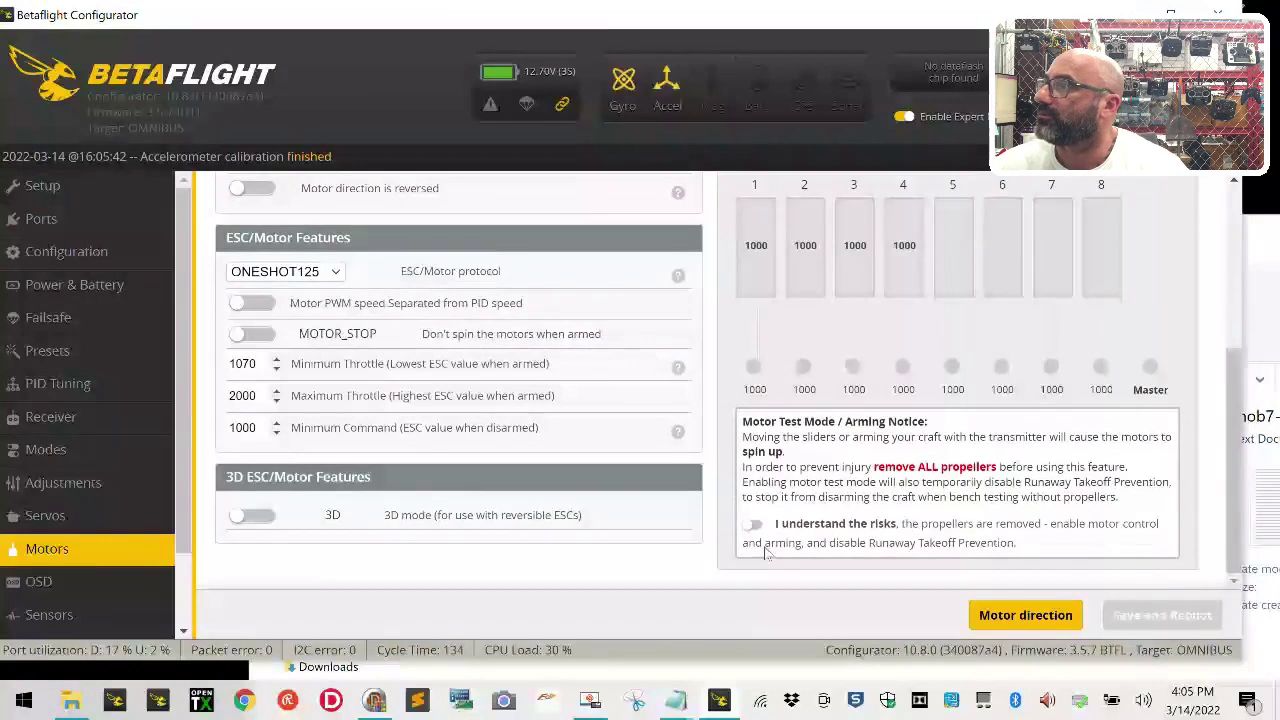
click(753, 524)
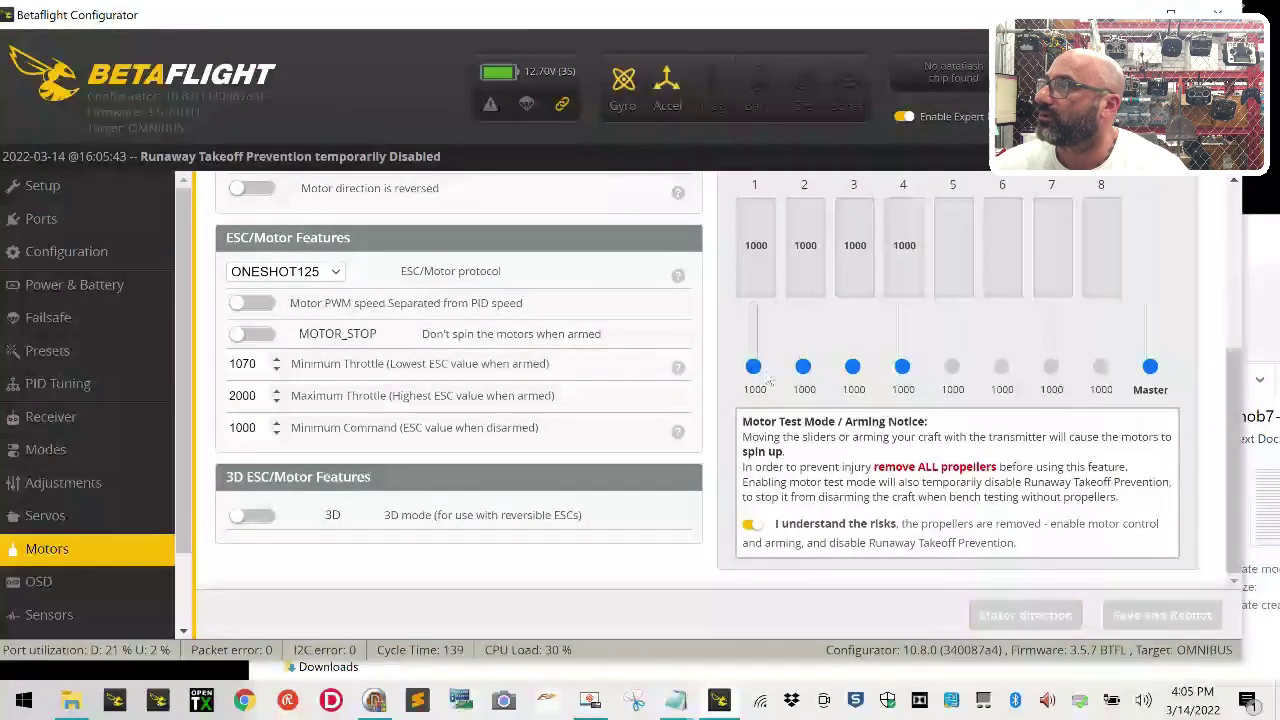
drag(755, 367, 853, 362)
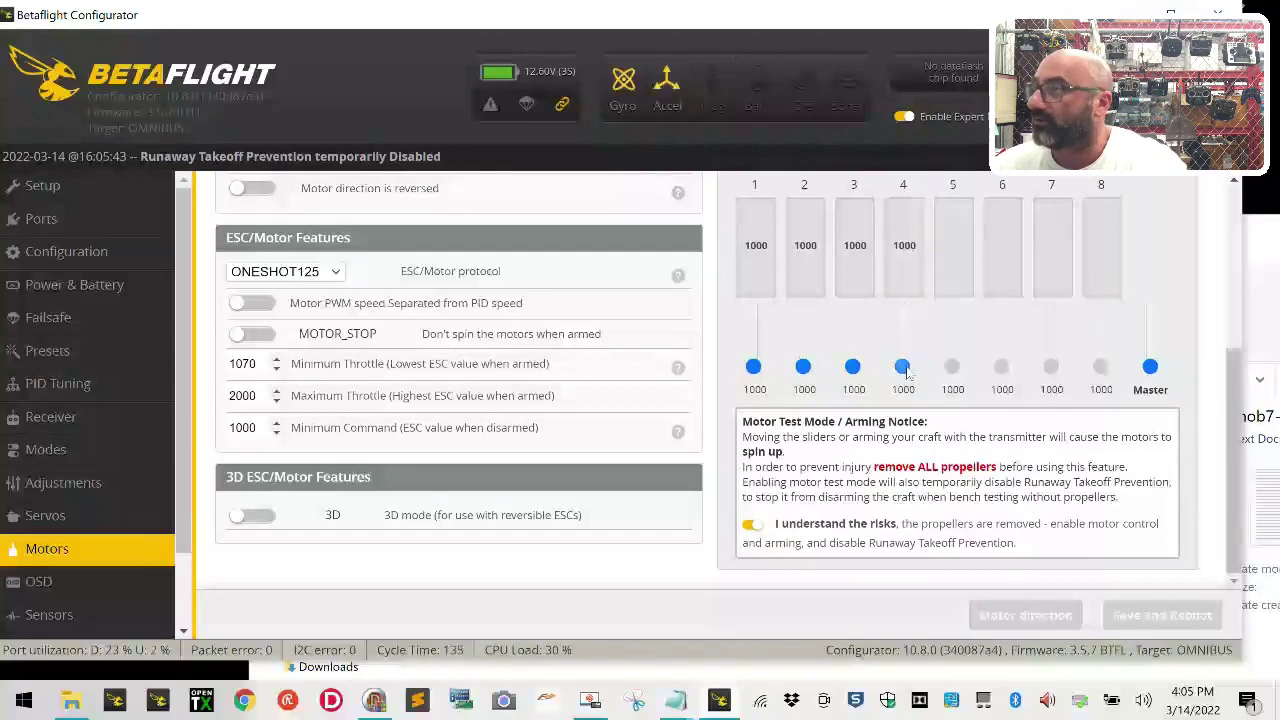
drag(903, 362, 903, 370)
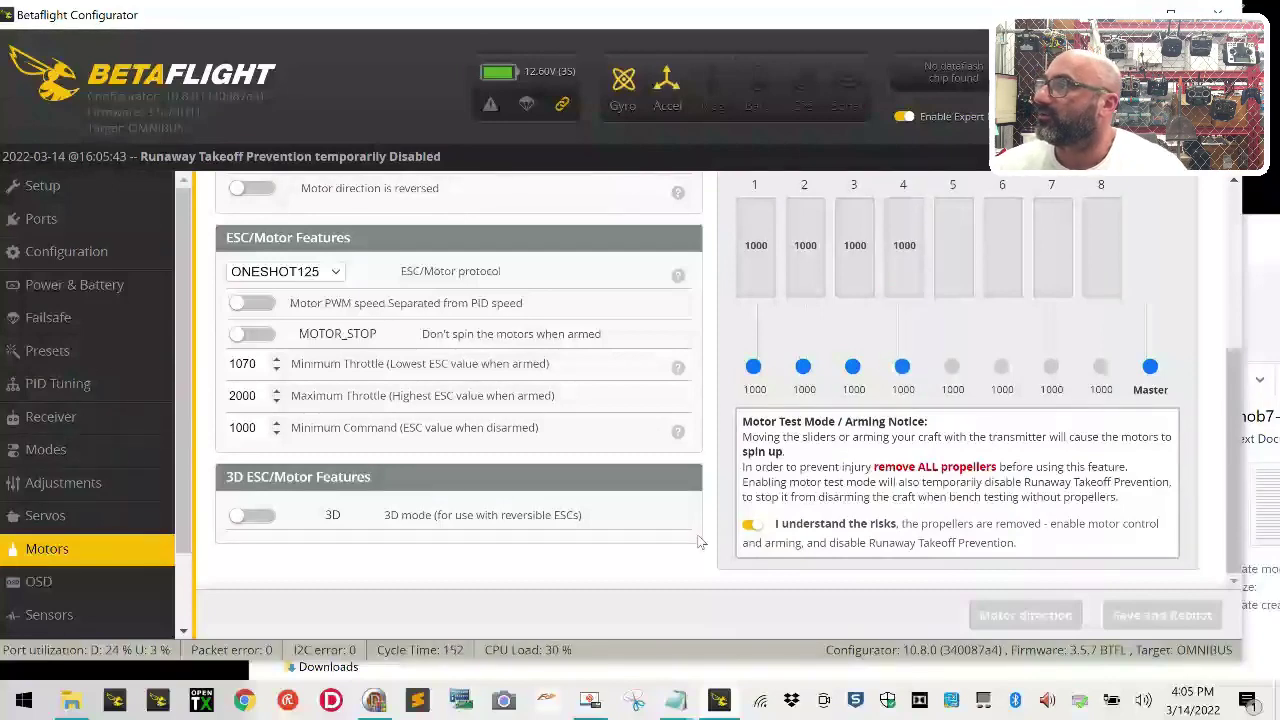
click(750, 524)
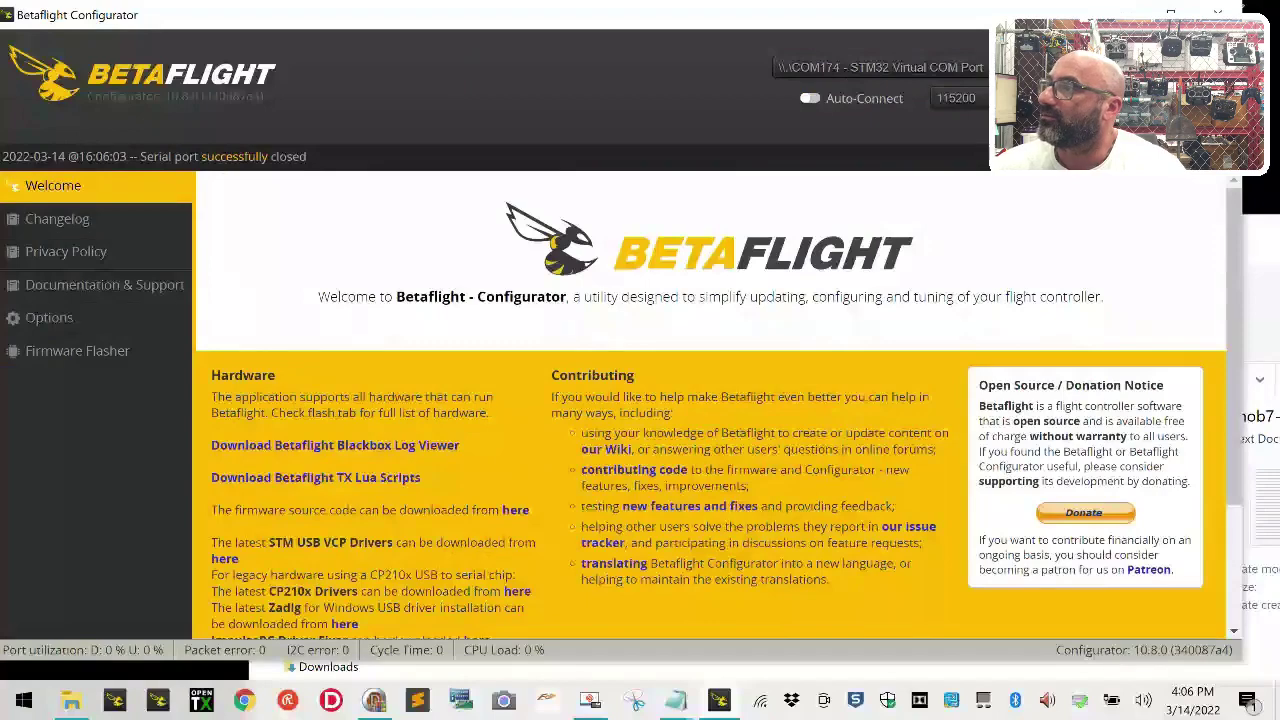
Step: Switch to BLHeliSuite, read the setups of the connected ESCs and select ESC 2 on its own
click(374, 700)
click(337, 451)
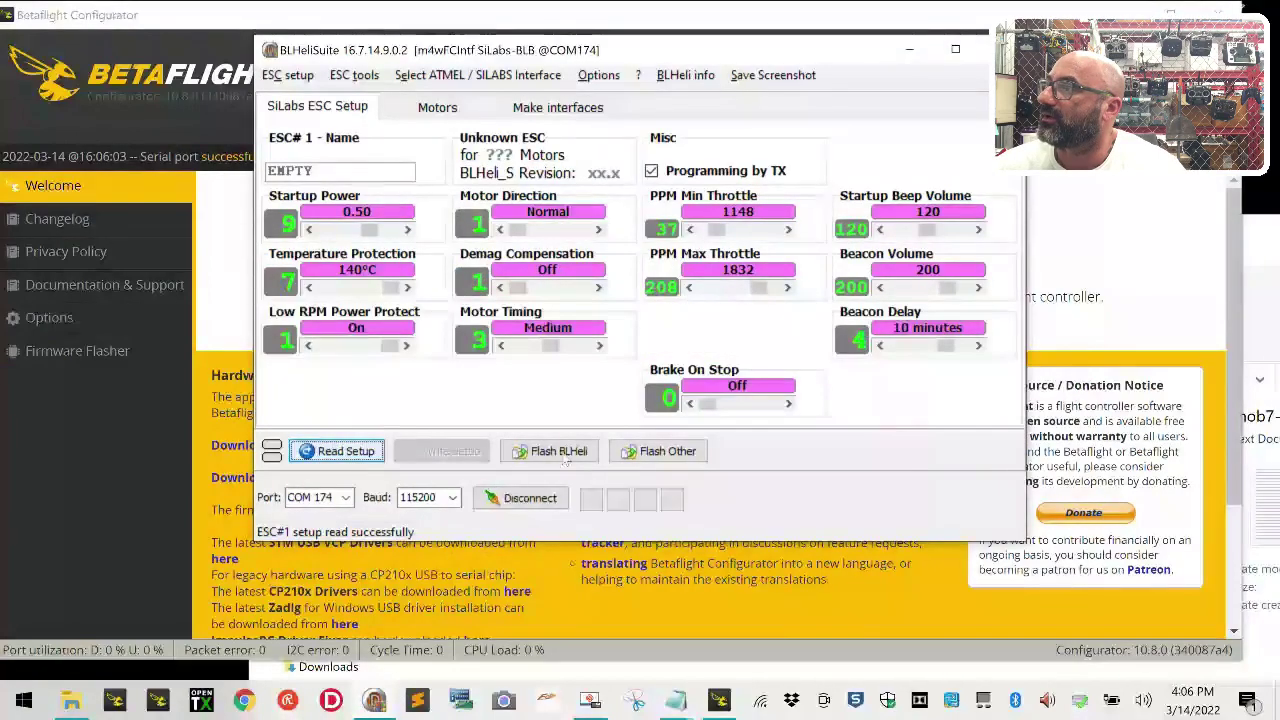
click(639, 440)
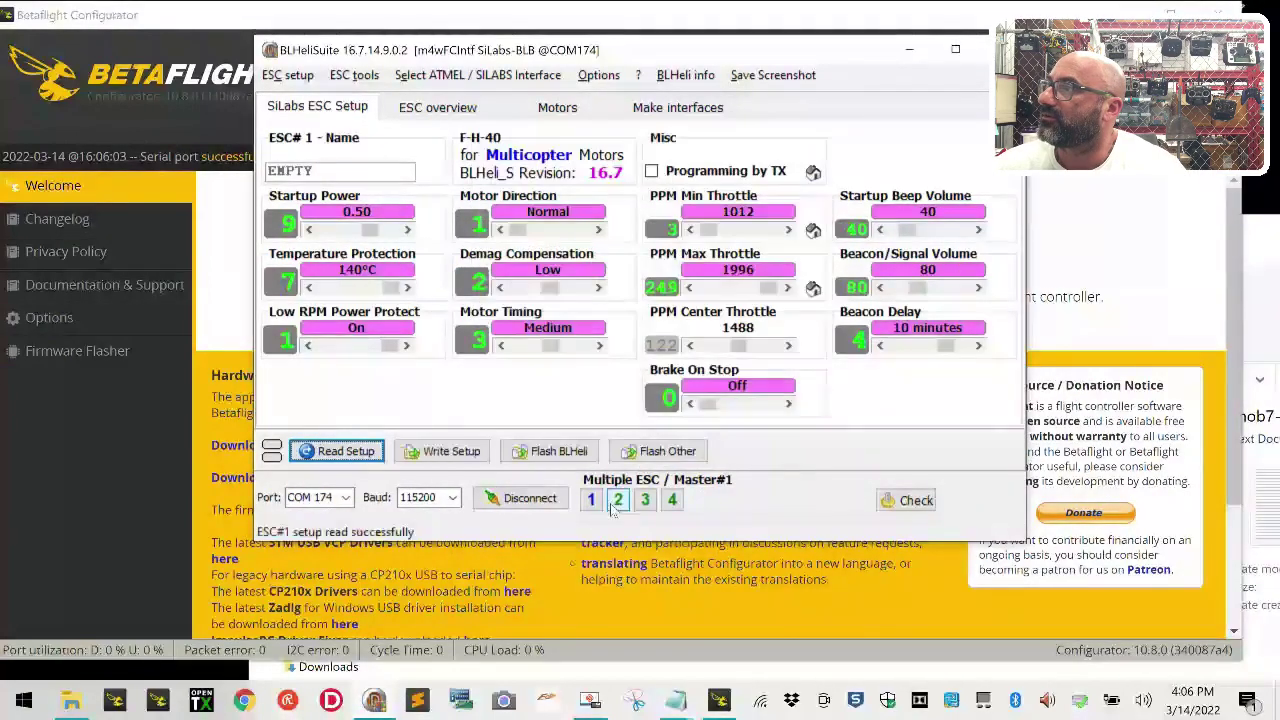
click(640, 328)
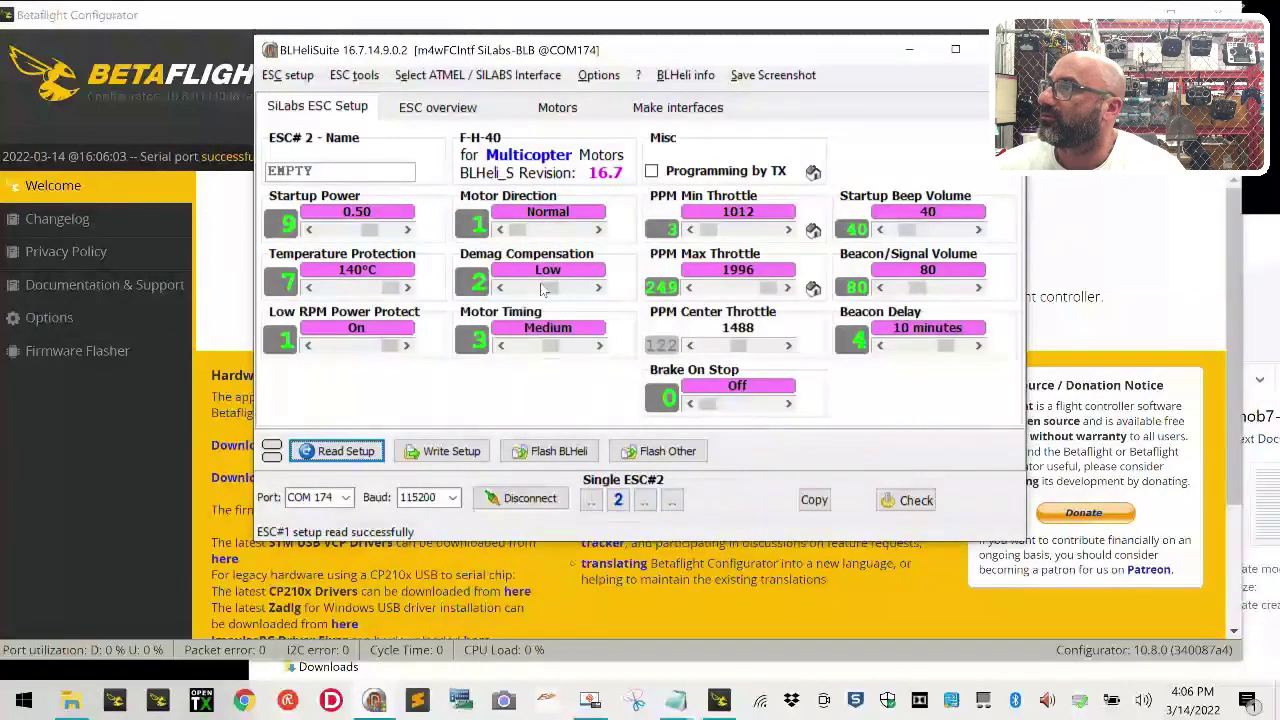
Step: Set ESC 2's motor direction to Reversed and write the setup to that ESC
click(547, 232)
click(430, 455)
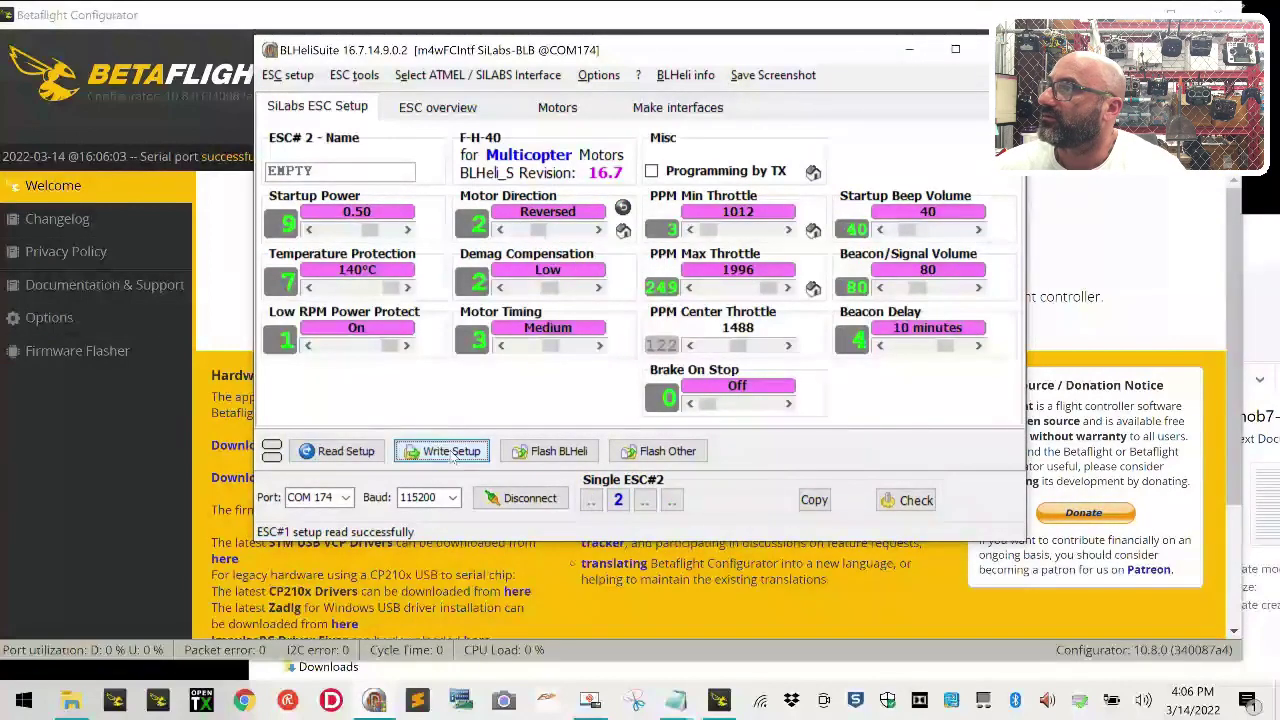
click(638, 327)
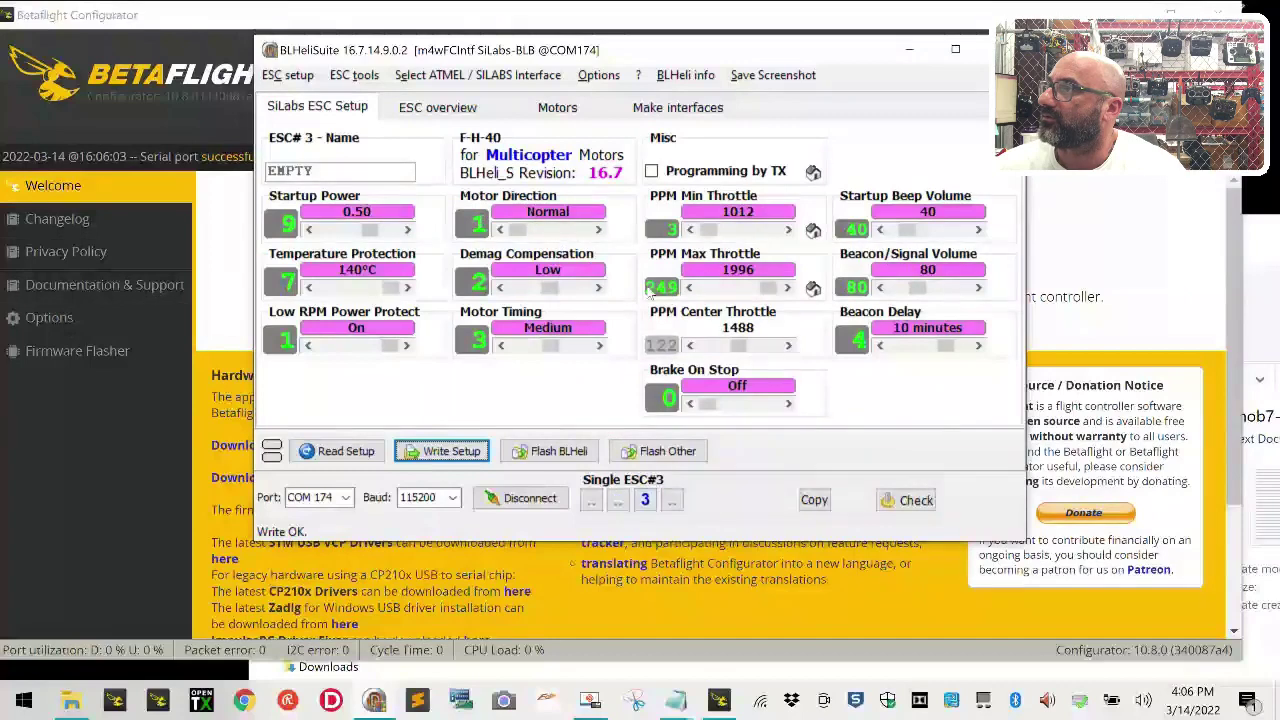
Step: Set ESC 3's motor direction to Reversed and write the setup to that ESC
click(556, 232)
click(440, 451)
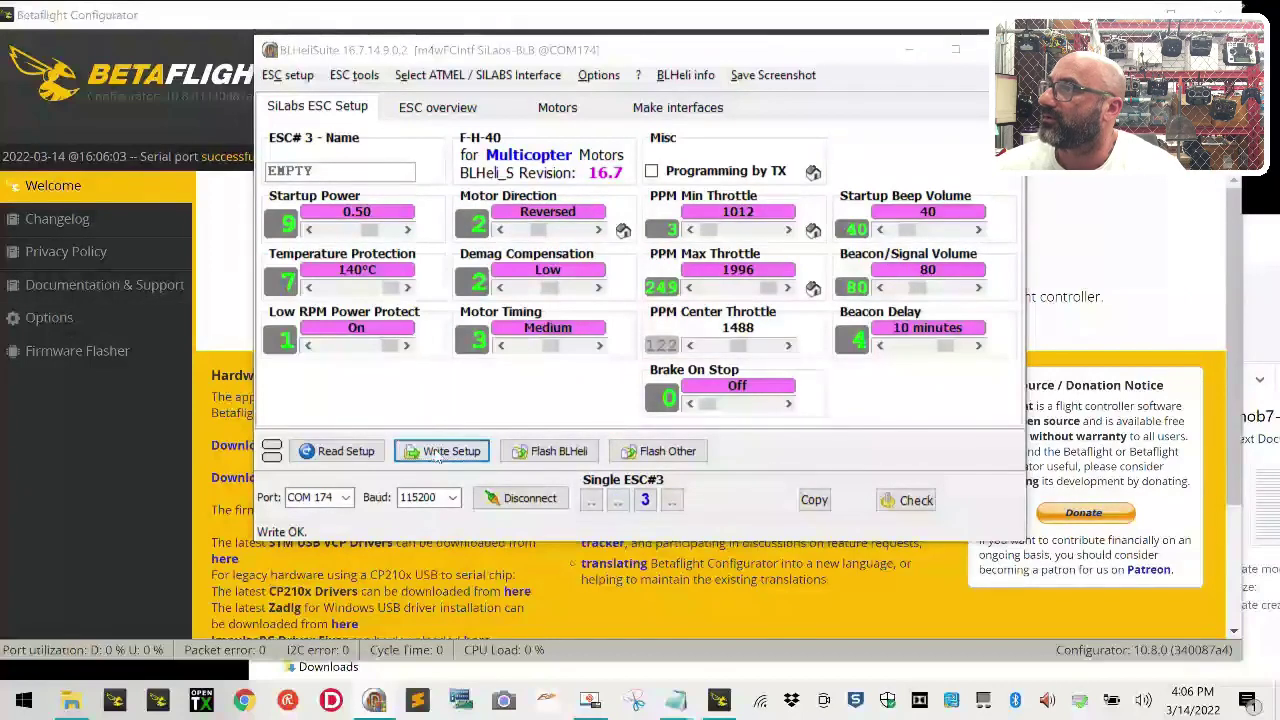
click(638, 327)
Step: Disconnect BLHeliSuite from the ESCs and connect Betaflight Configurator to the flight controller
click(530, 498)
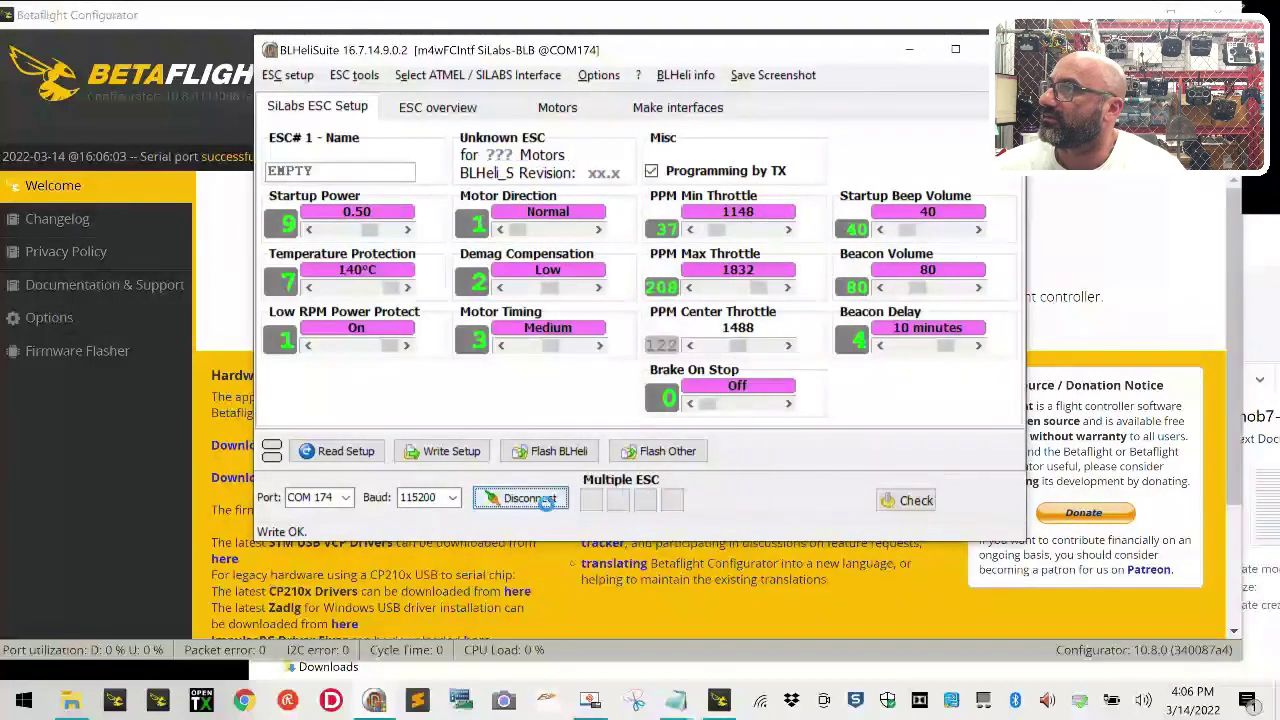
click(560, 590)
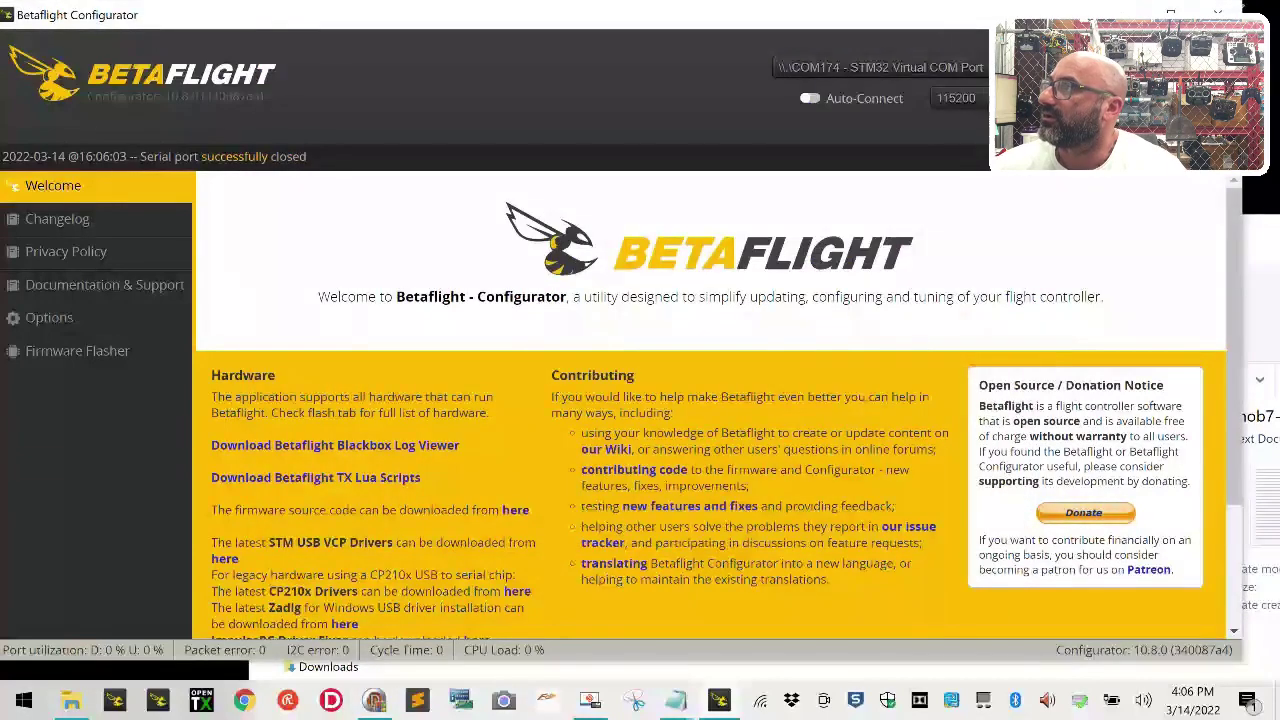
click(1200, 85)
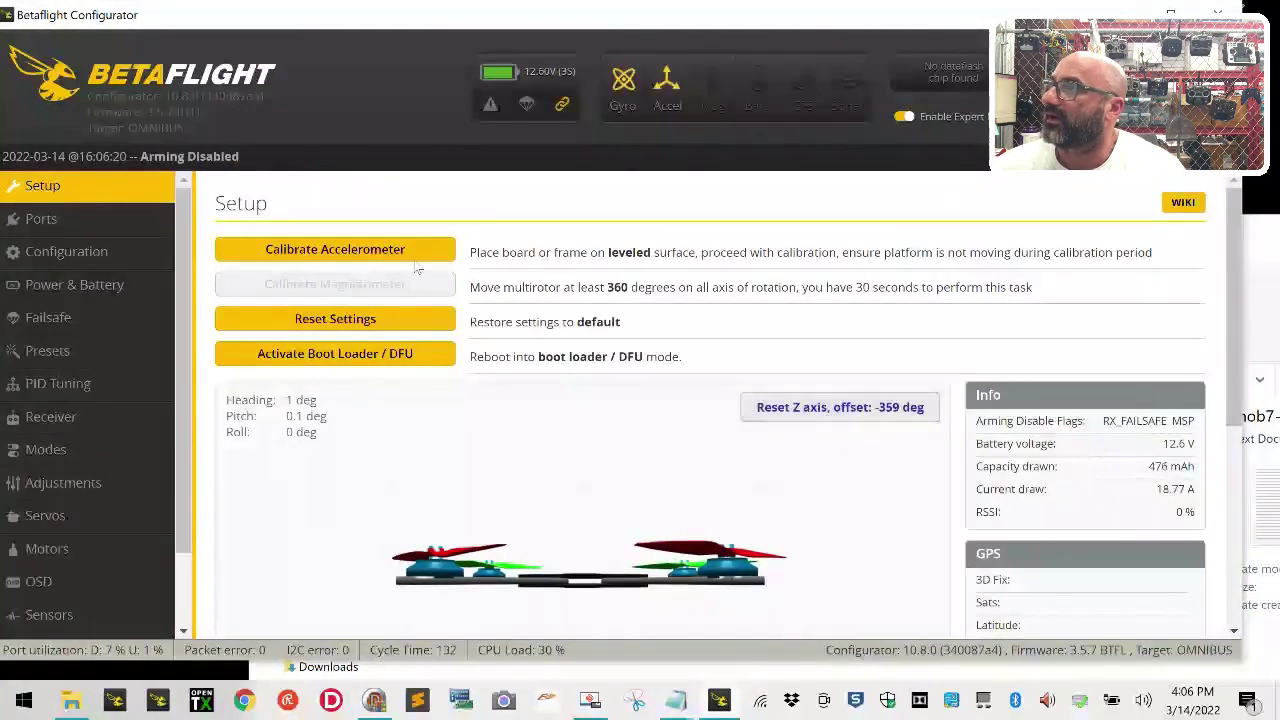
Step: Reset the Z axis offset of the model view and calibrate the accelerometer
click(843, 405)
click(315, 250)
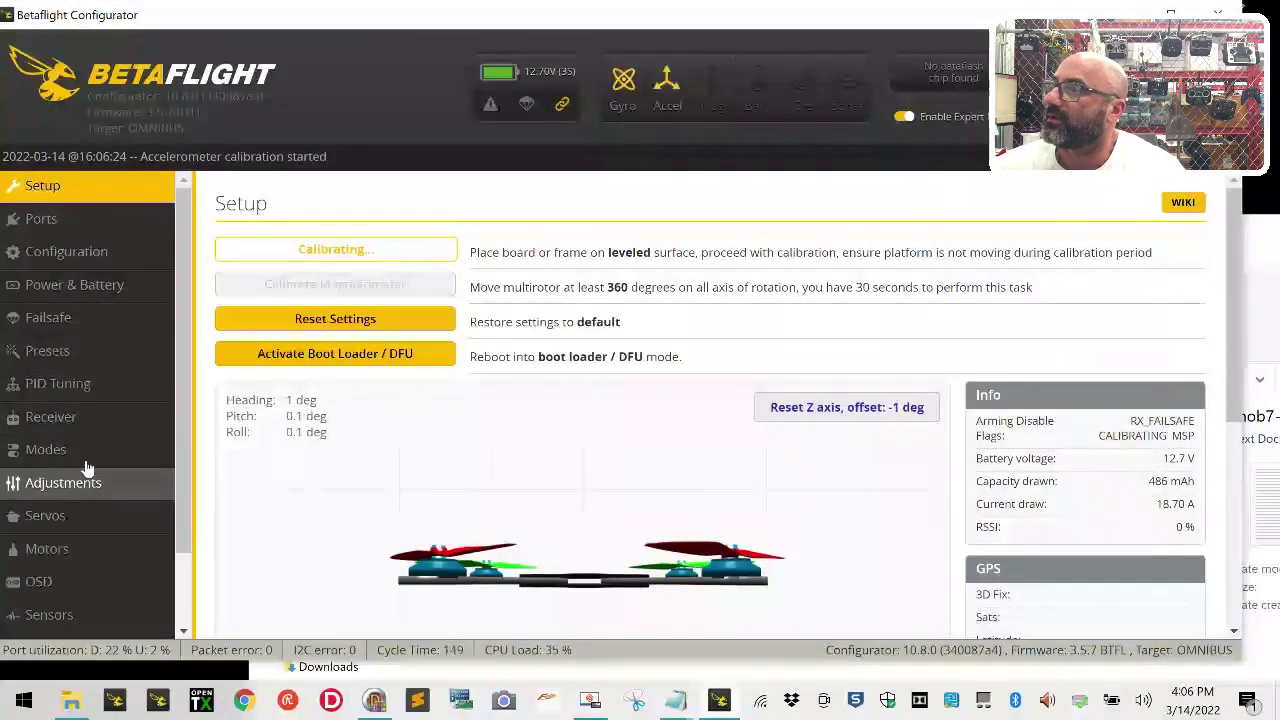
Step: Enable motor test mode by accepting the risk notice, and check the four motors' outputs and the Quad X motor diagram with the craft armed
click(82, 549)
scroll(500, 530, down, 4)
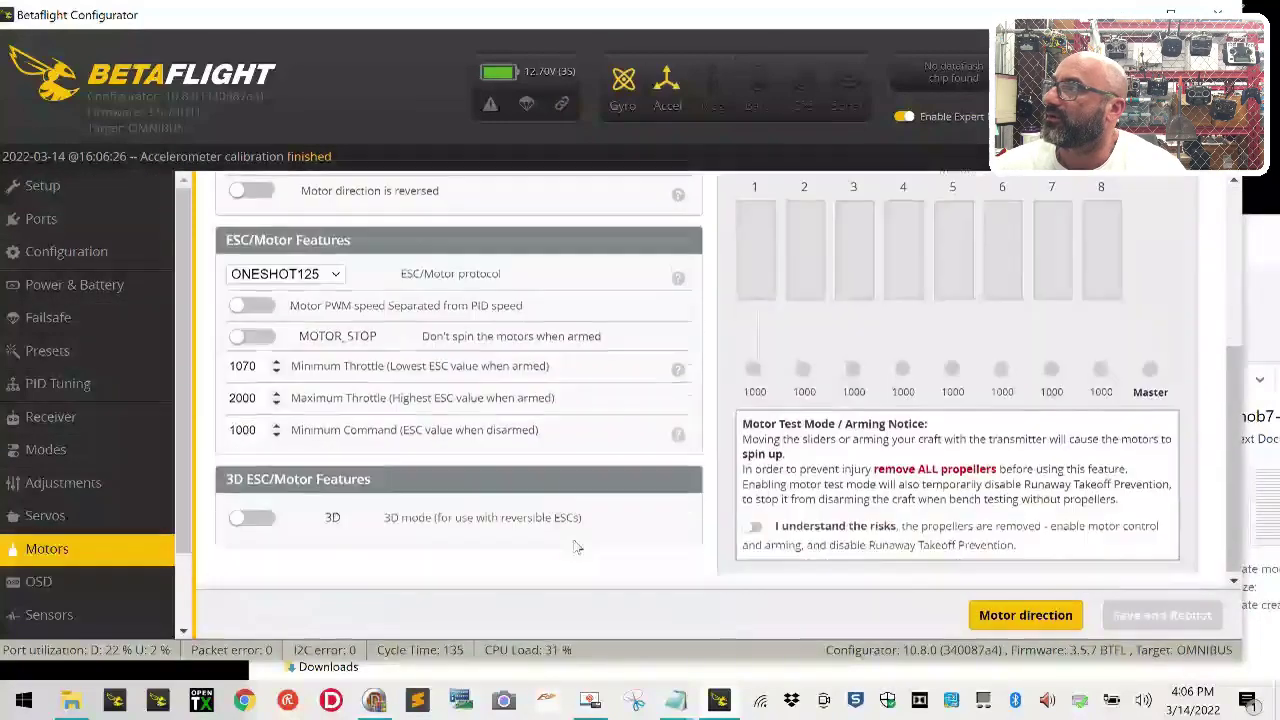
click(752, 524)
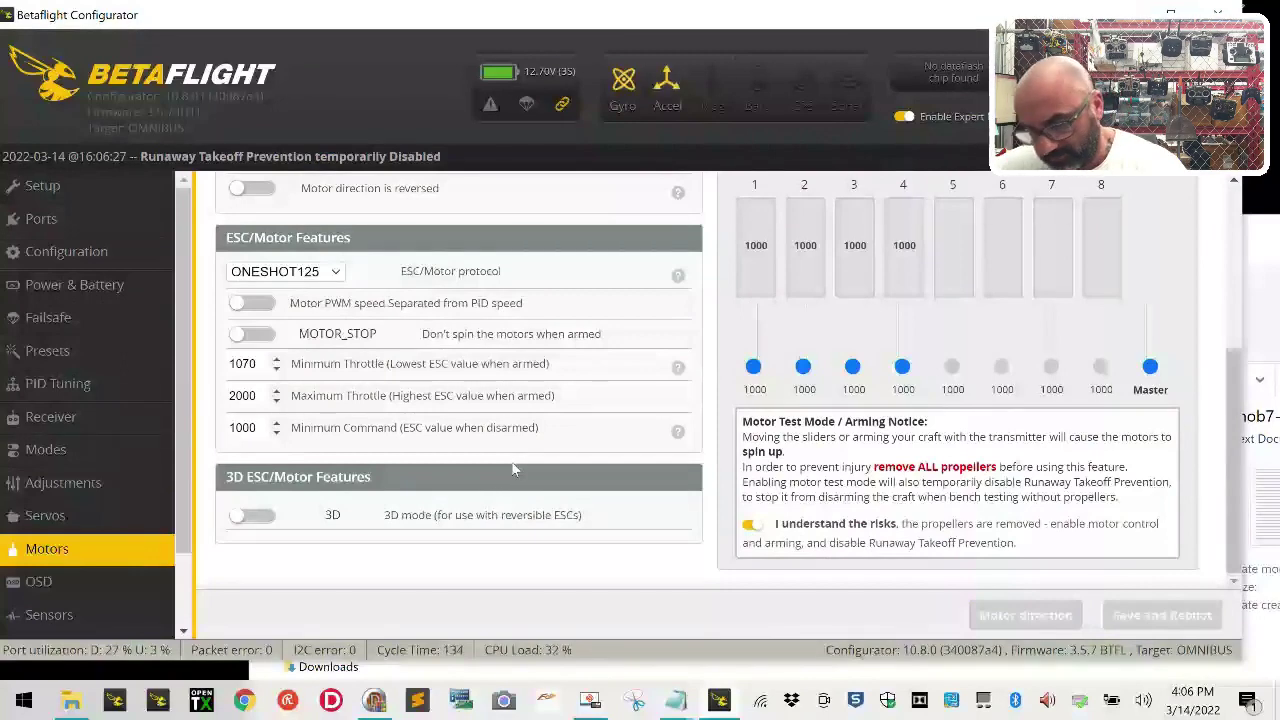
scroll(511, 463, up, 2)
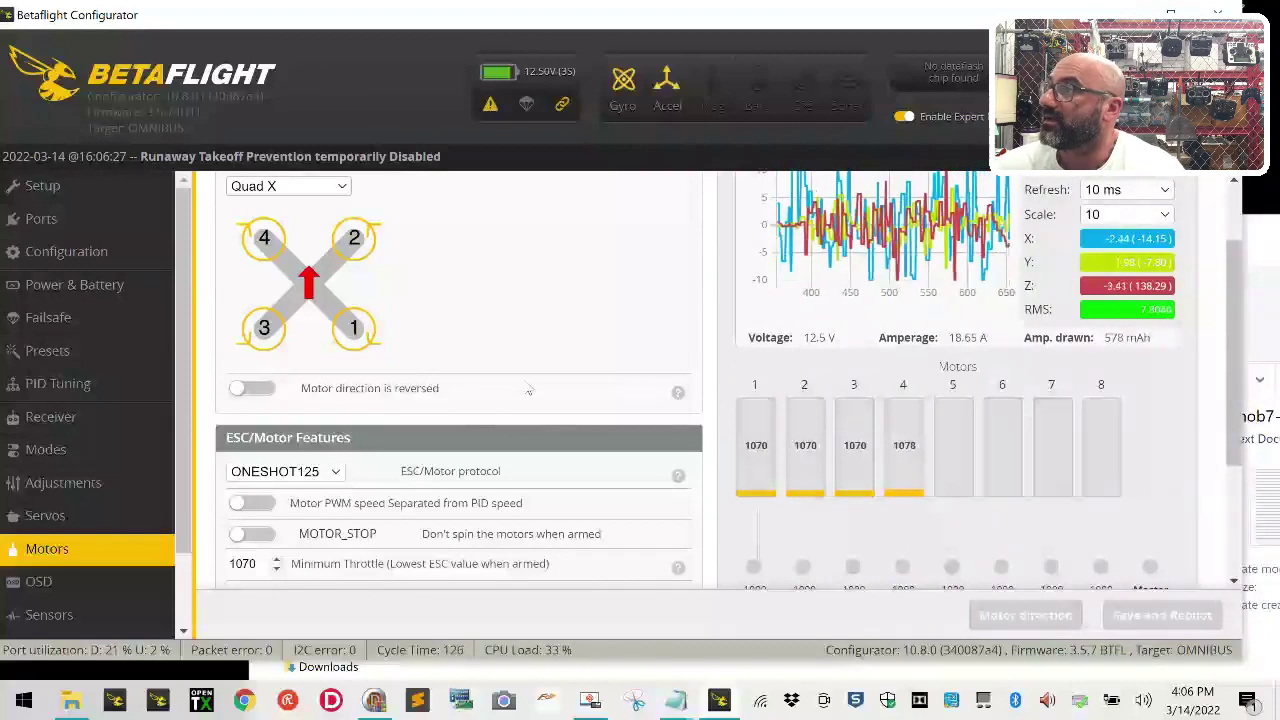
scroll(530, 388, down, 2)
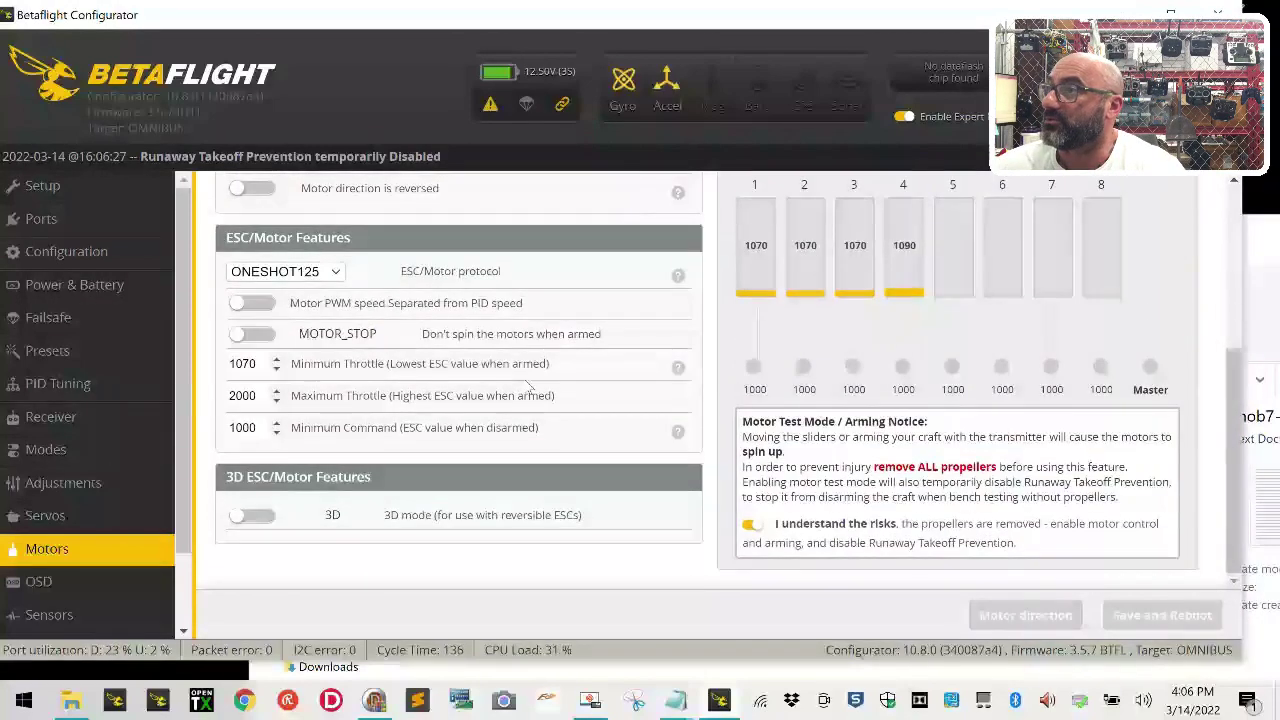